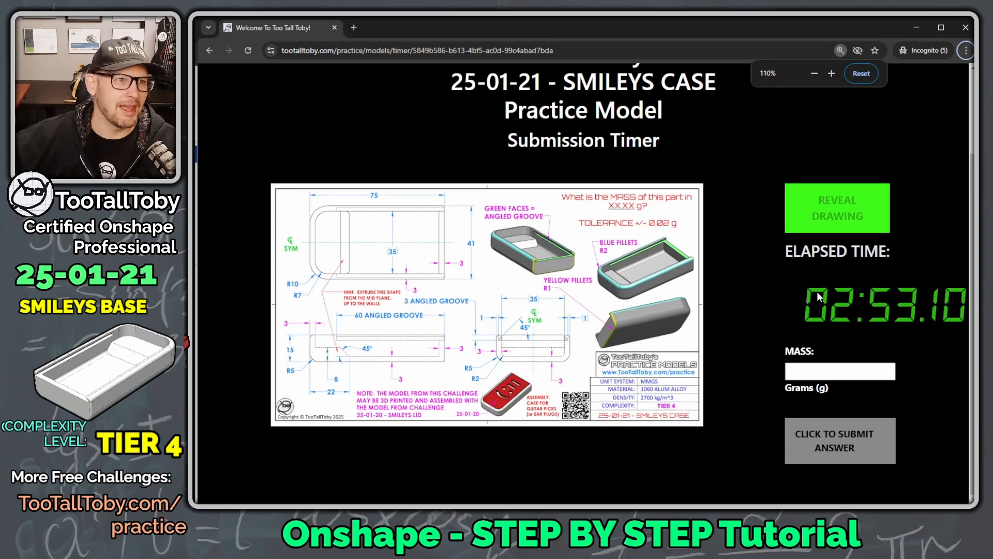
key("ctrl+minus")
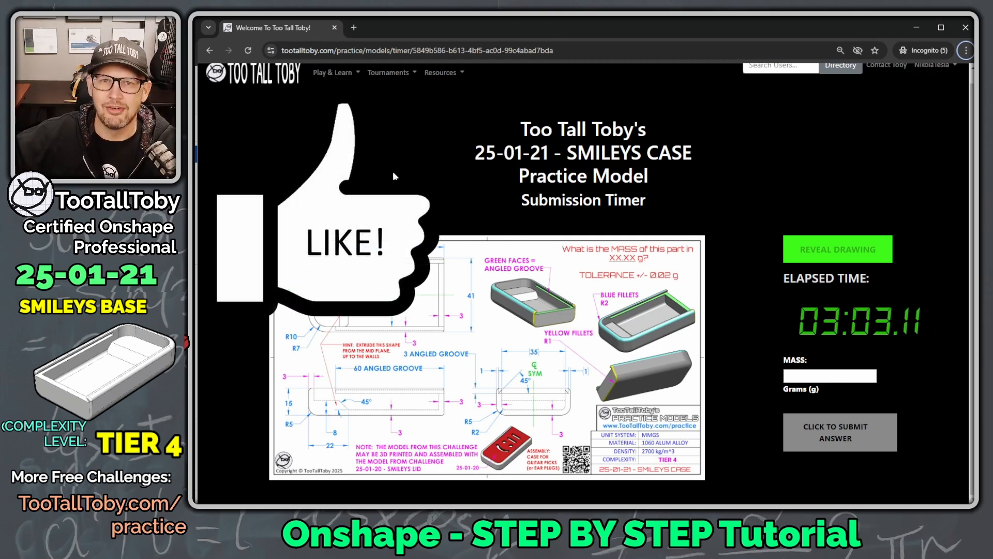
left_click_drag(434, 24, 975, 93)
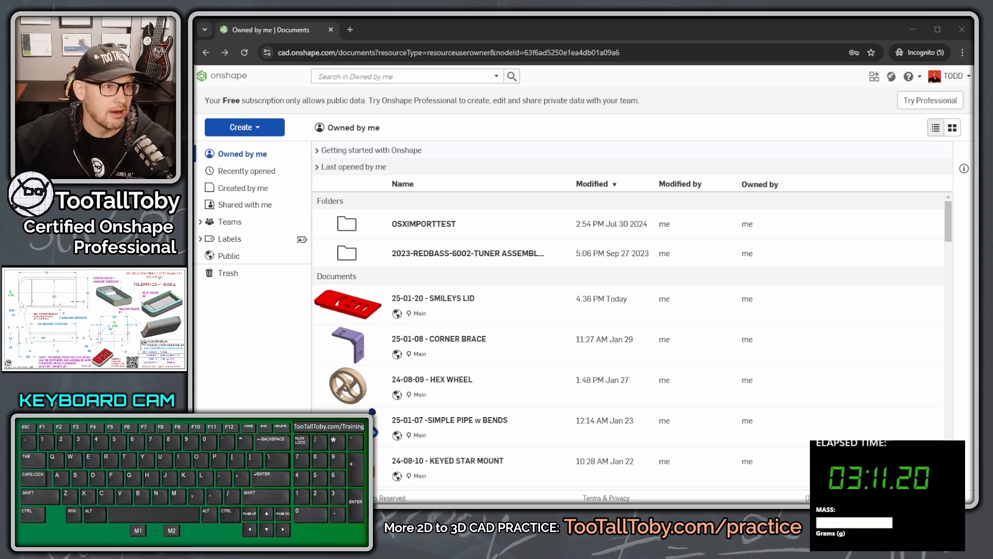
Step: Create a new public document named "25-01-21 - SMILEYS CASE"
left_click(243, 127)
left_click(247, 147)
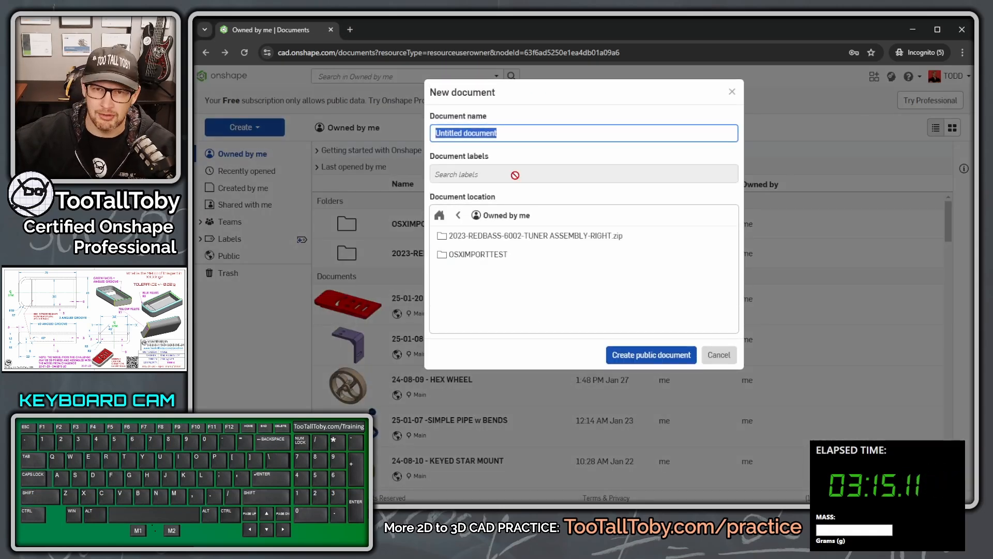
type("25-01-")
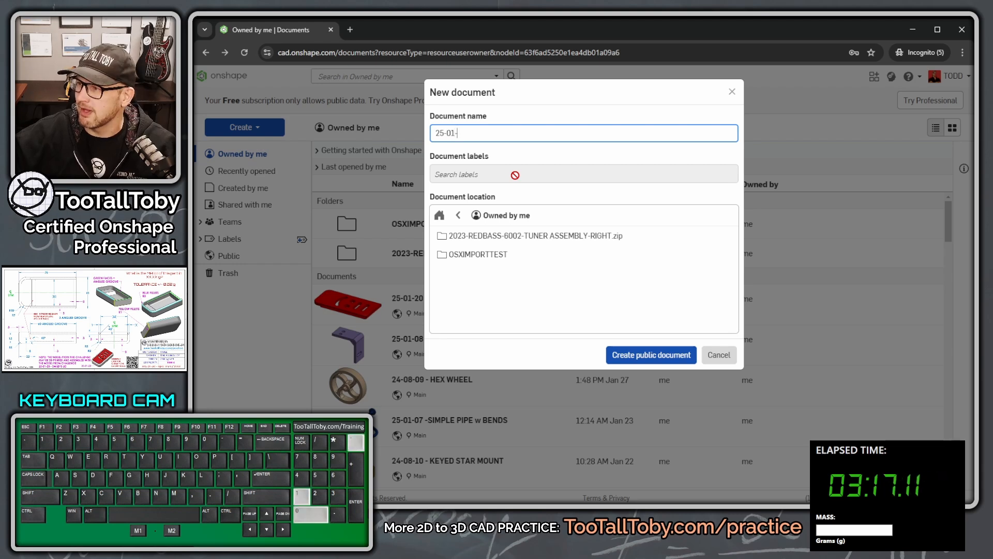
type("21 -")
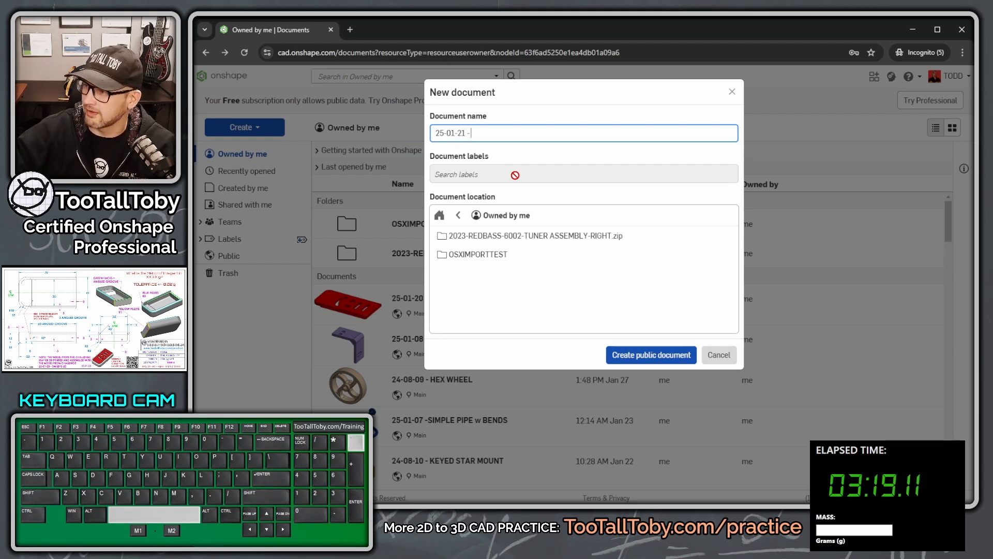
type(" SMAL")
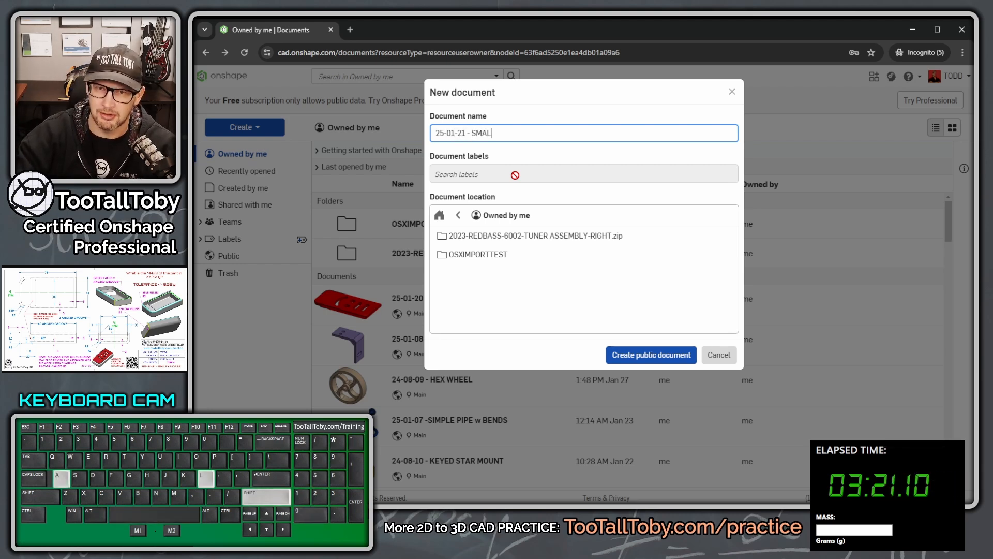
key("BackSpace")
key("BackSpace")
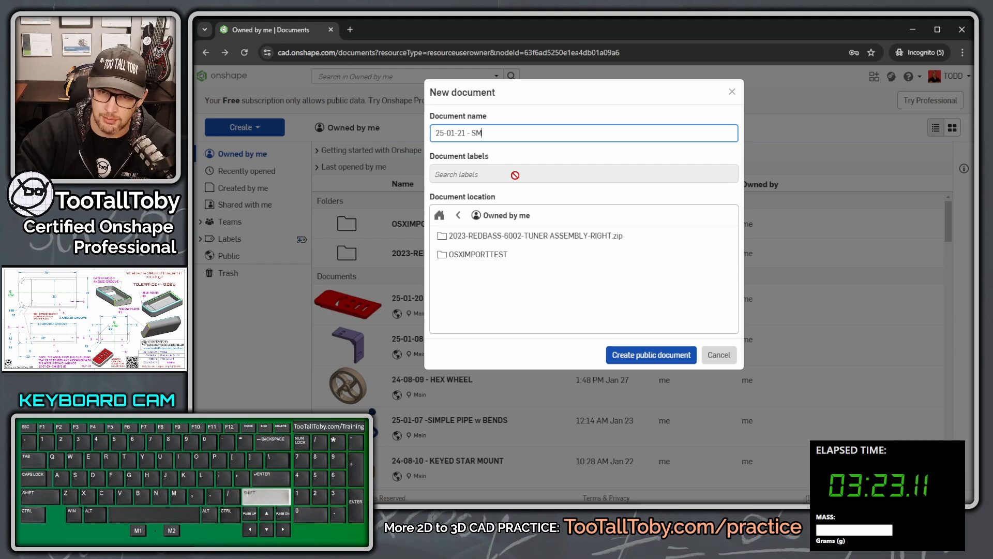
type("ILEYS CASE")
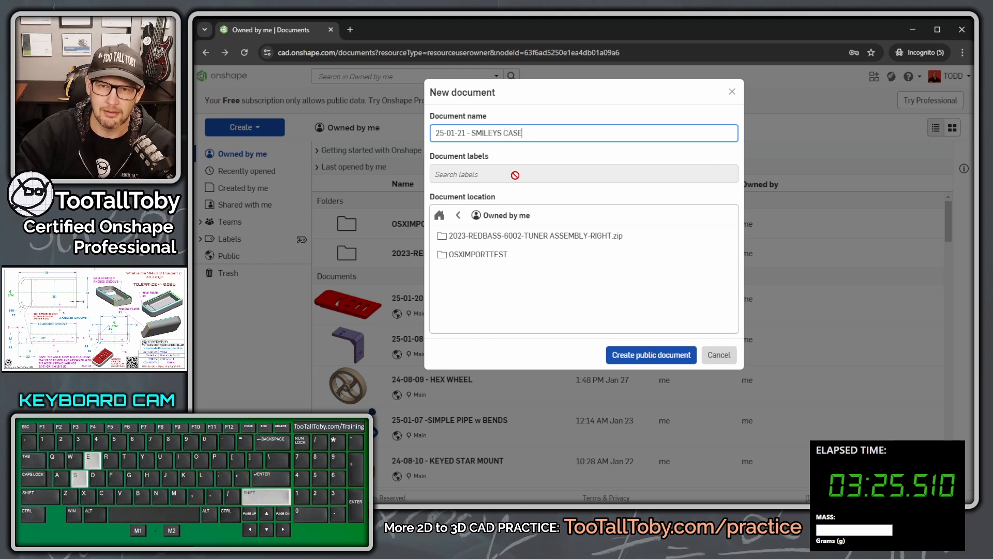
key("Return")
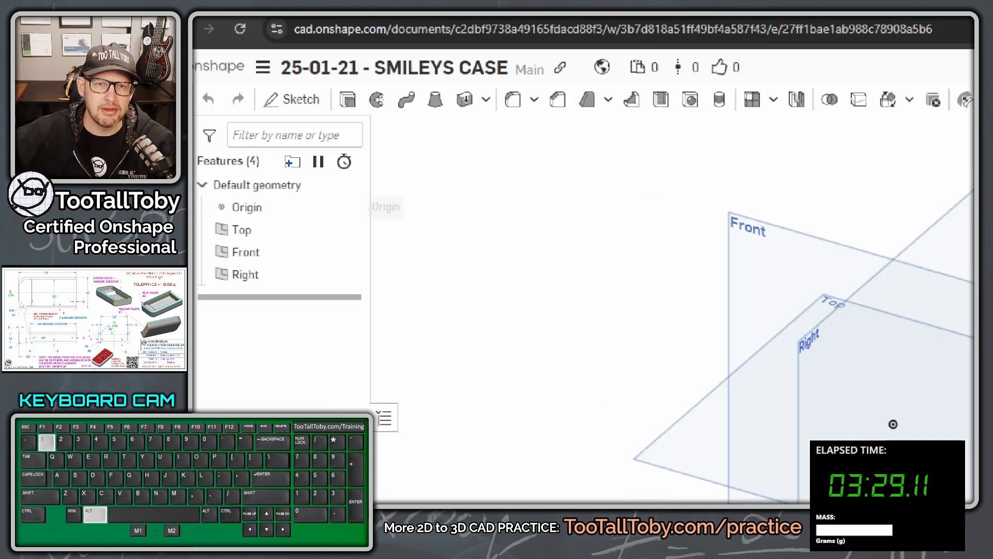
Step: Review the document's workspace units and their display decimals, and accept them as they are
left_click_drag(308, 129, 484, 301, "ctrl+shift")
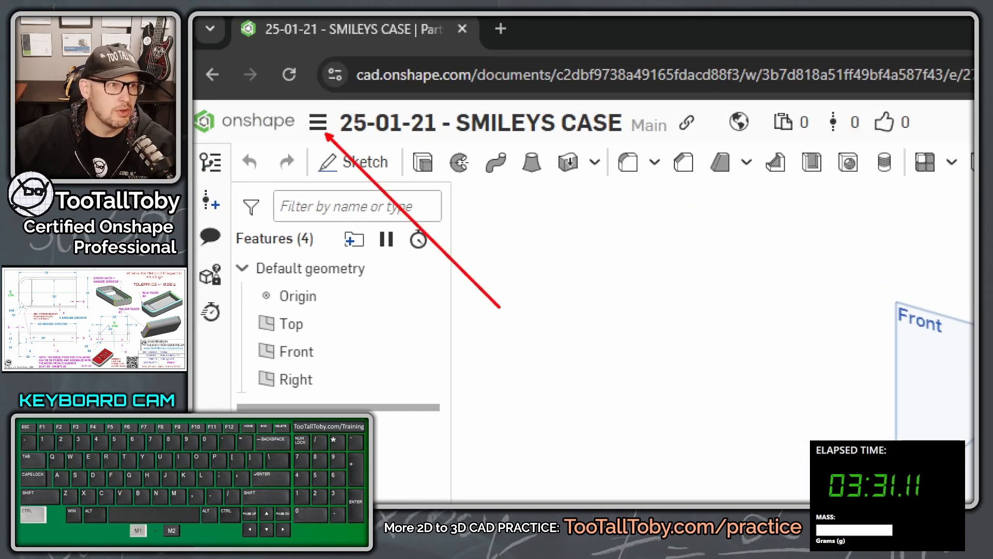
left_click(318, 122)
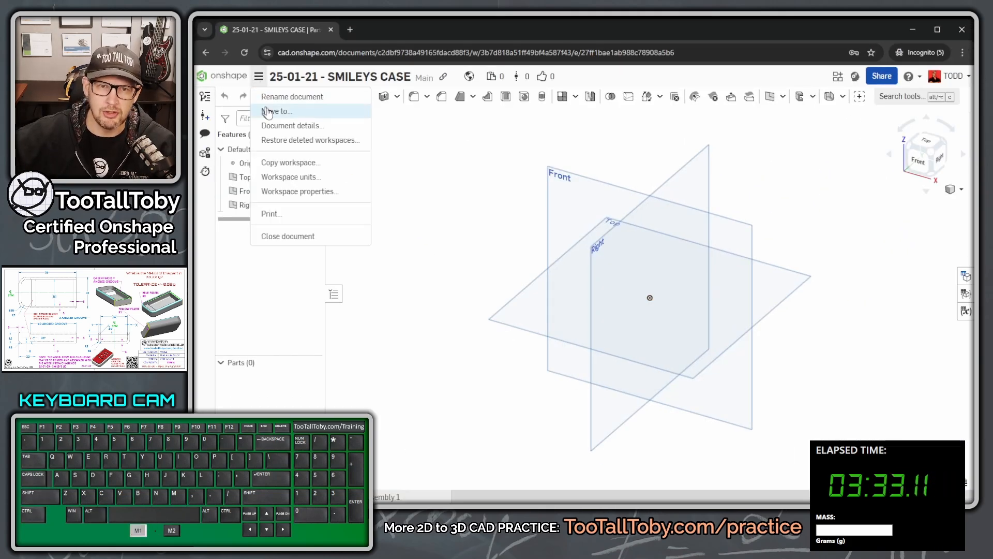
left_click(298, 176)
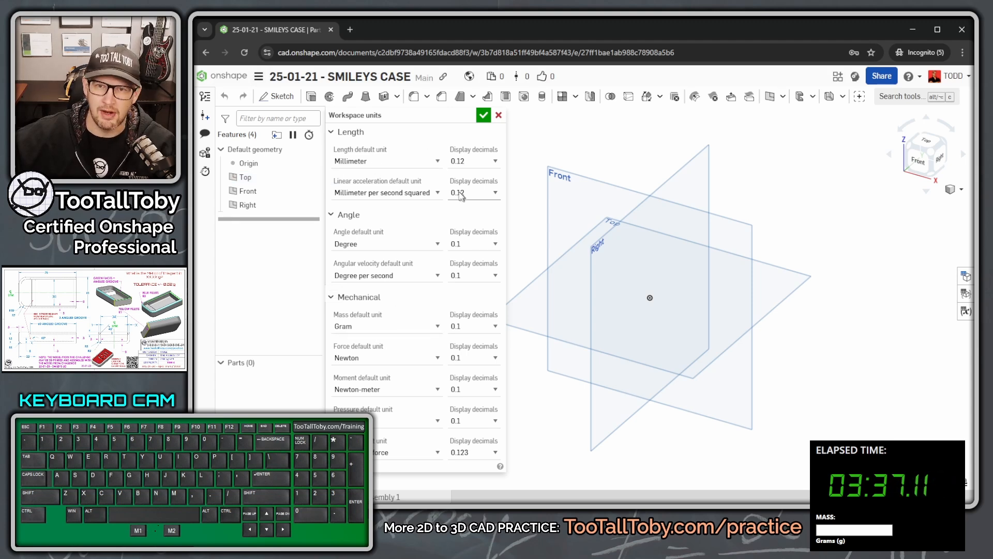
left_click(481, 119)
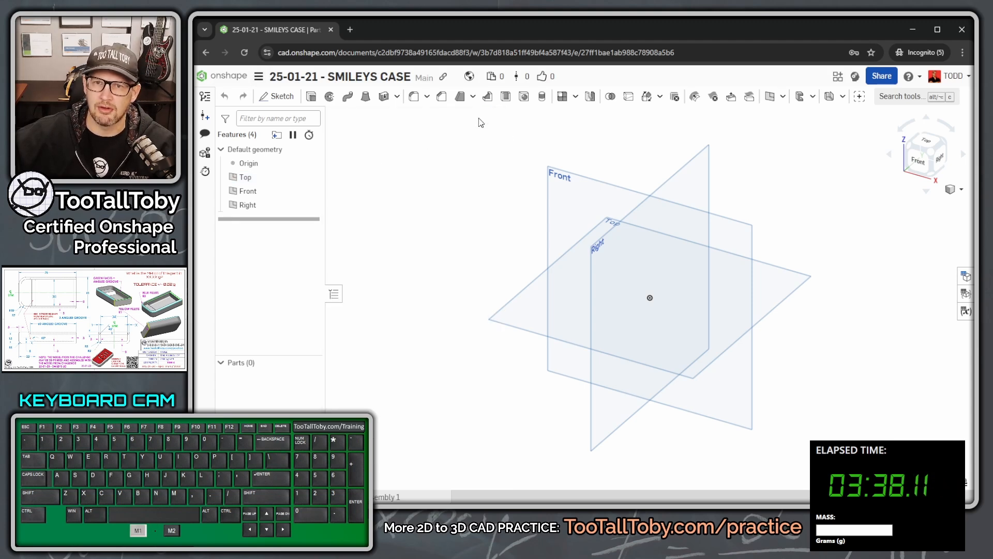
Step: Start a new sketch on the Top plane, viewed normal to the sketch
left_click(510, 300)
key("s")
left_click(525, 293)
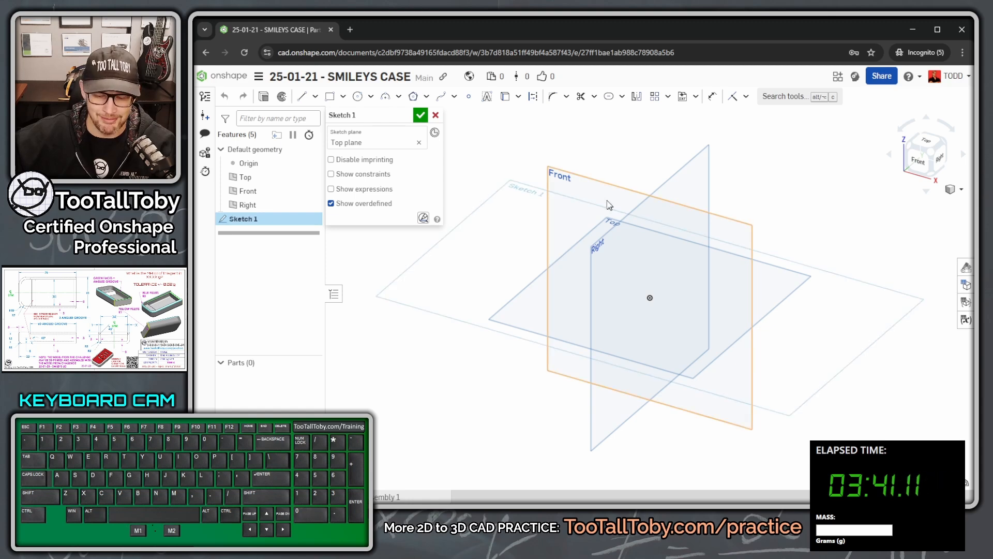
key("n")
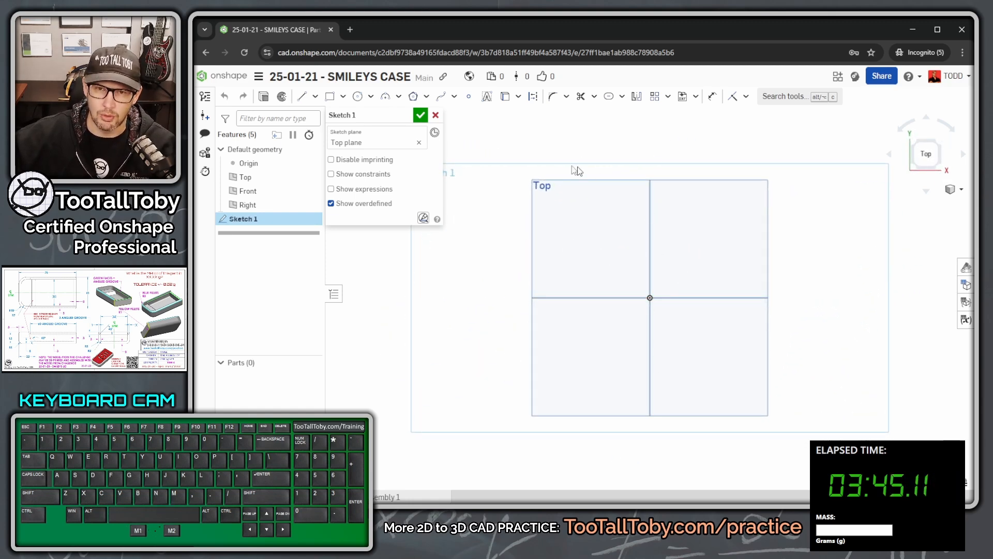
Step: Draw a horizontal line from the origin toward negative X with a length of 75 mm
key("s")
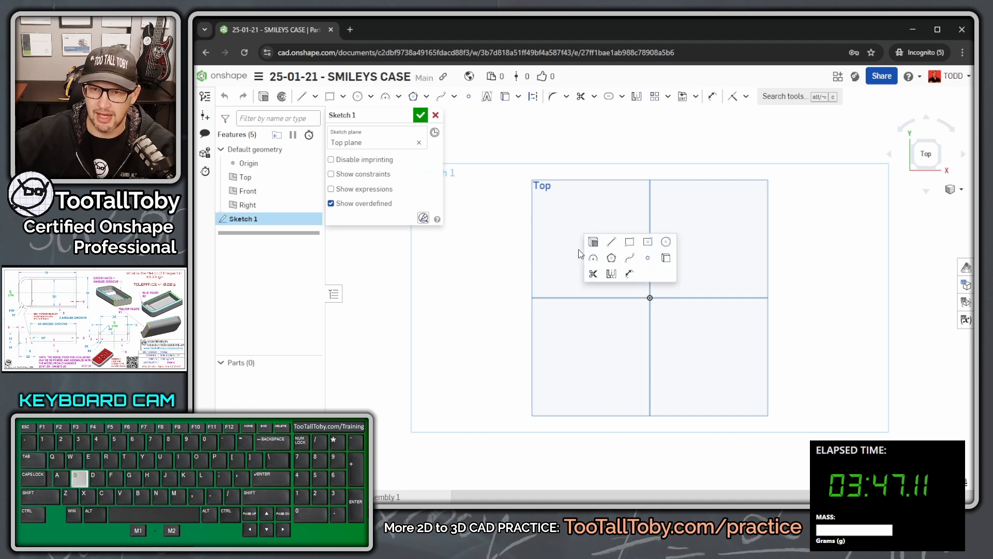
left_click(612, 245)
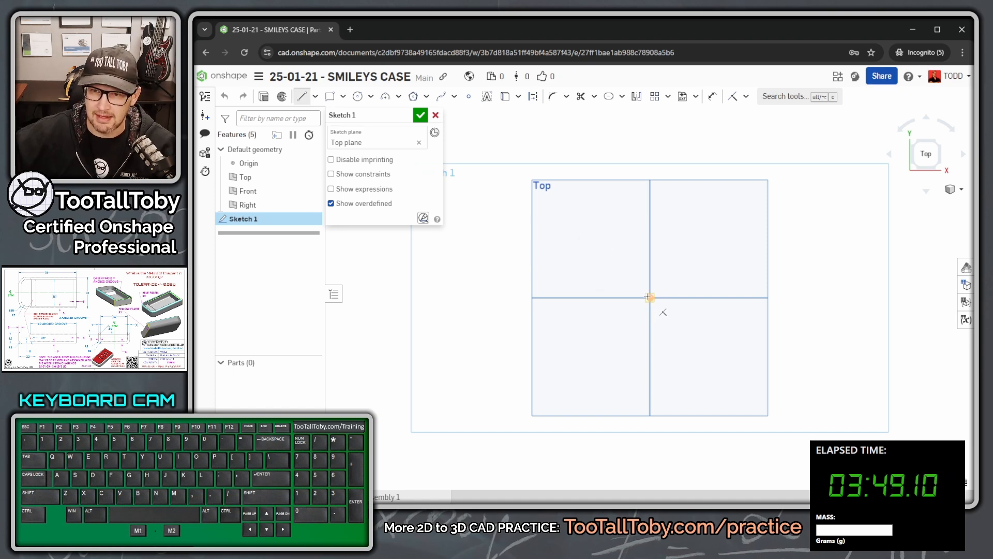
left_click_drag(649, 298, 458, 298)
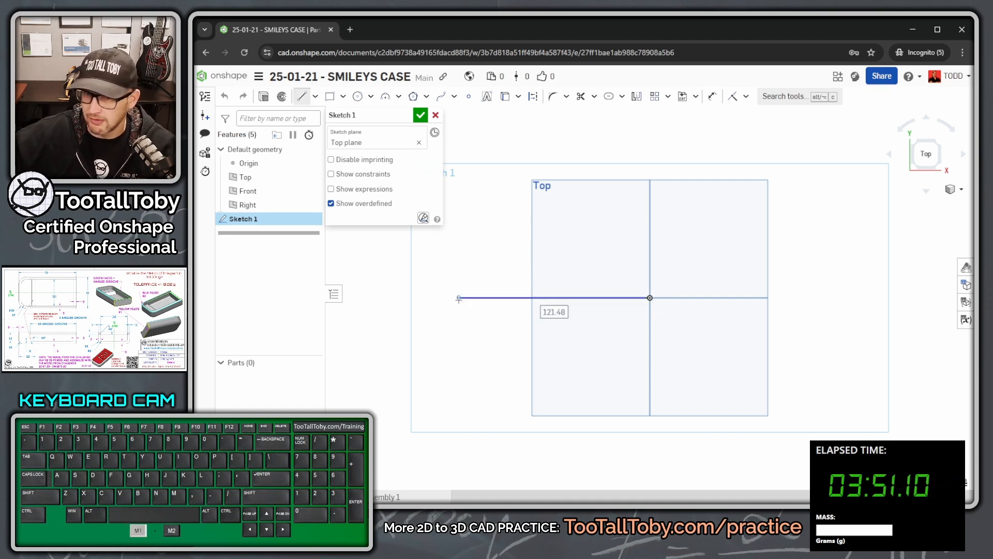
type("75")
key("Return")
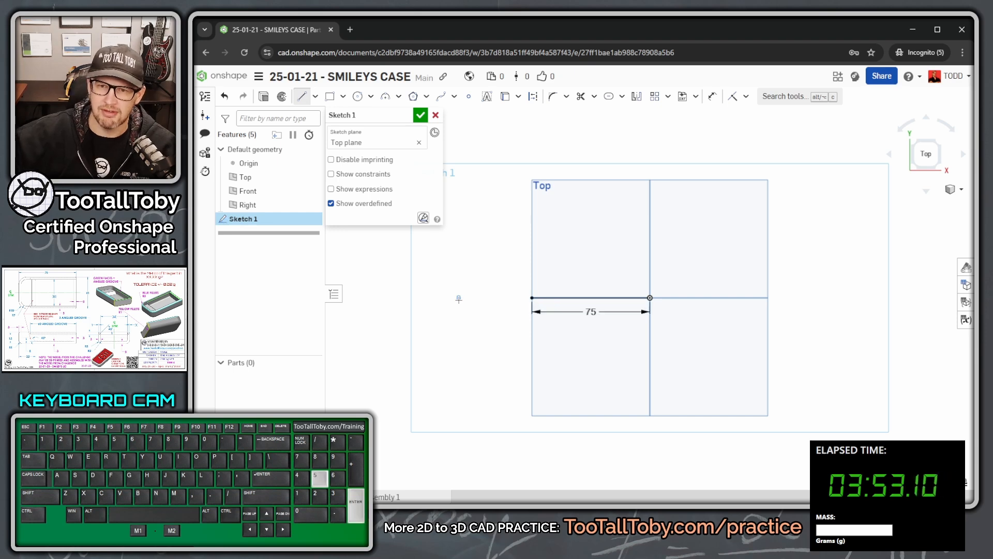
Step: Complete a closed rectangle below the 75 mm line with a height of 41/2 mm, ending back at the origin
left_click(530, 378)
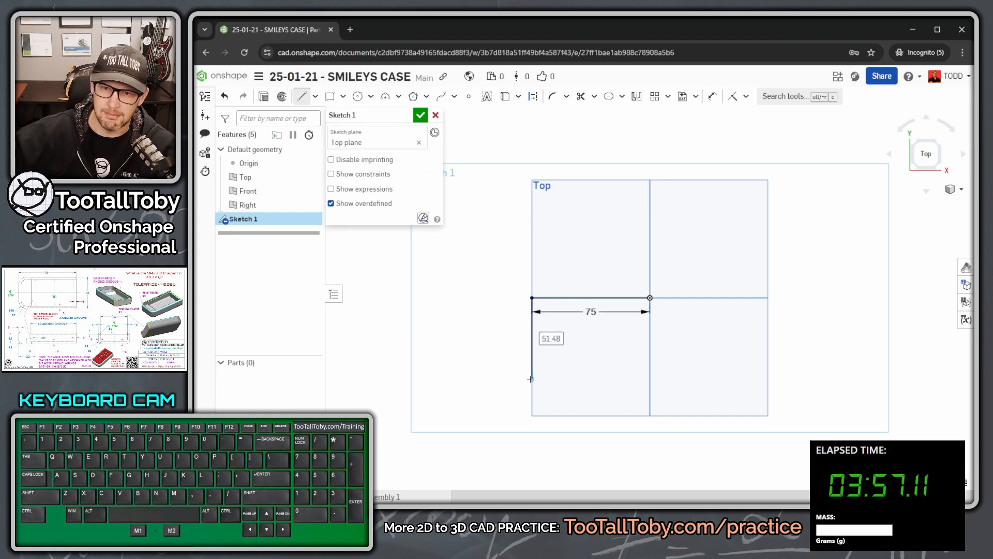
type("20.5")
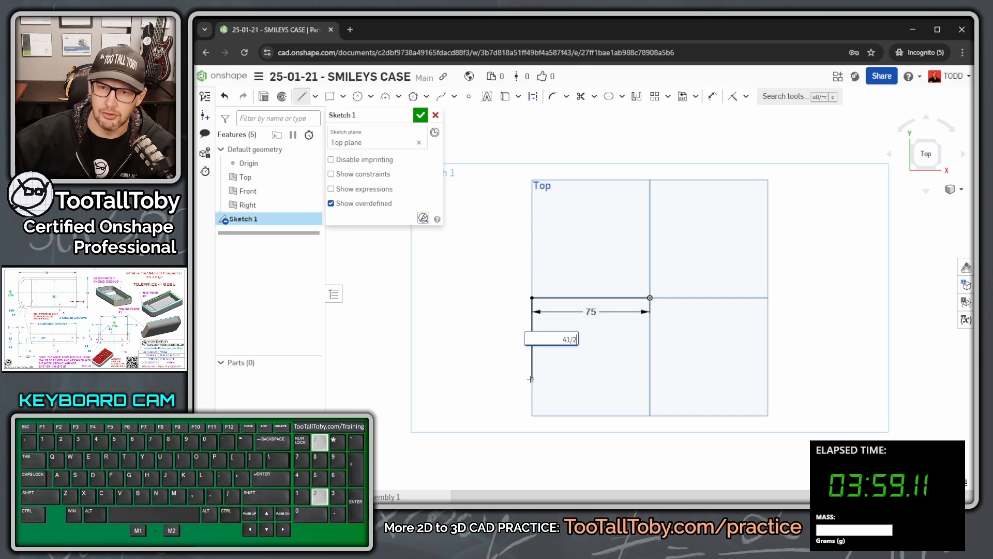
key("Return")
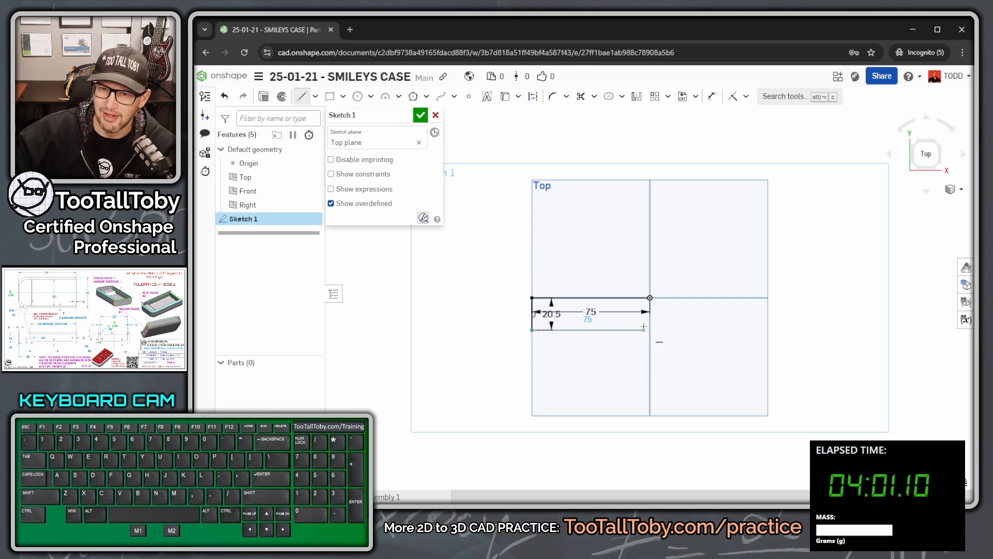
left_click(651, 330)
left_click(650, 298)
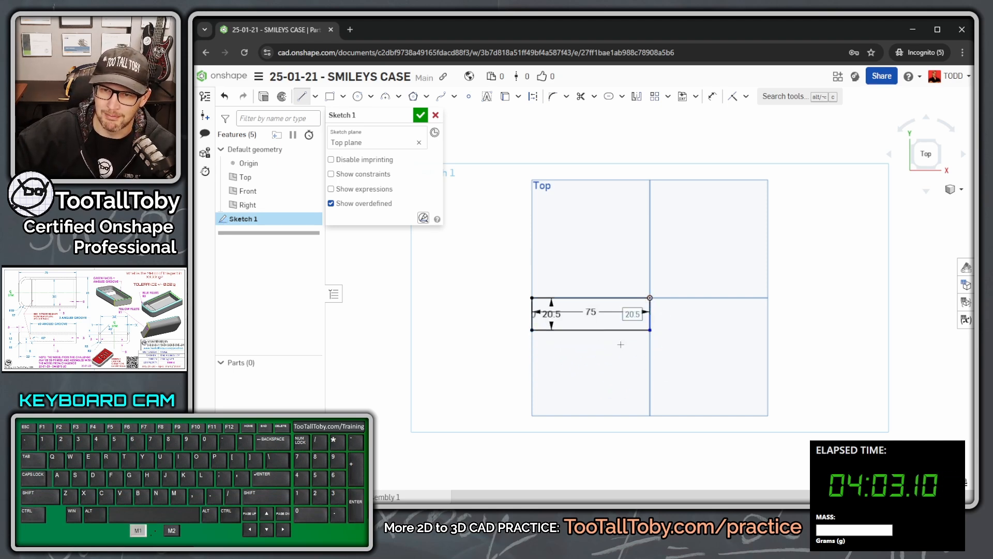
key("Escape")
Step: Move the height dimension to the right of the rectangle and the length dimension above it
scroll(583, 336, "up", 3)
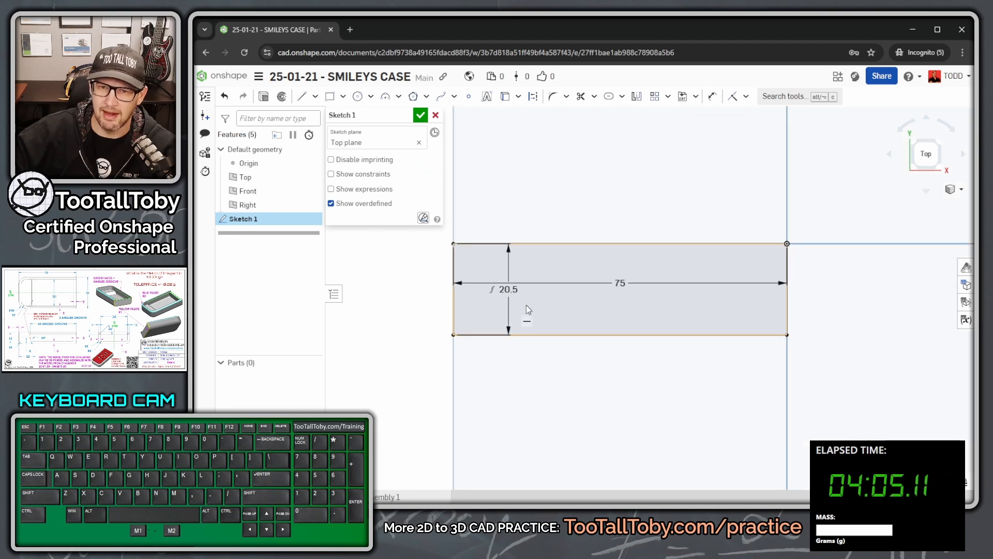
scroll(525, 310, "down", 1)
left_click_drag(522, 300, 784, 306)
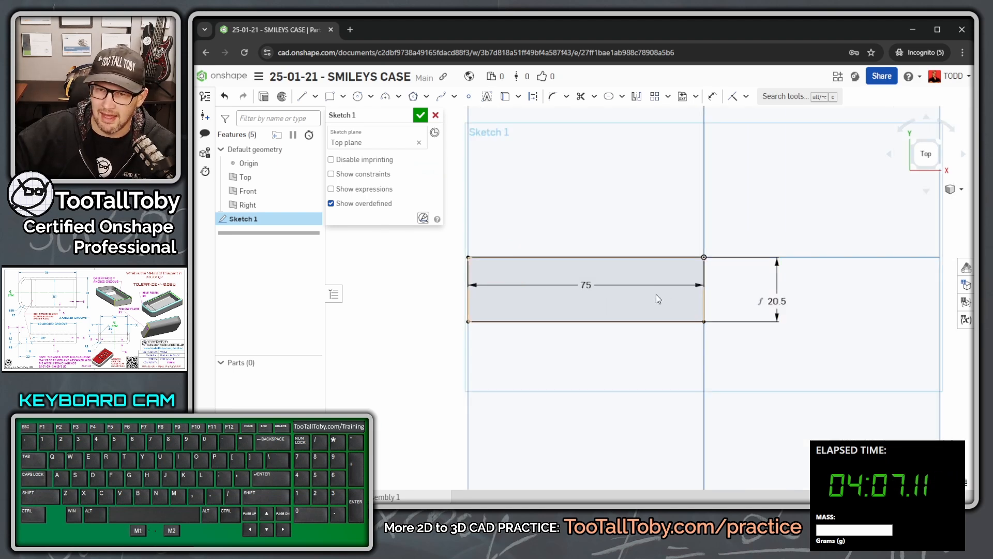
left_click_drag(588, 285, 588, 196)
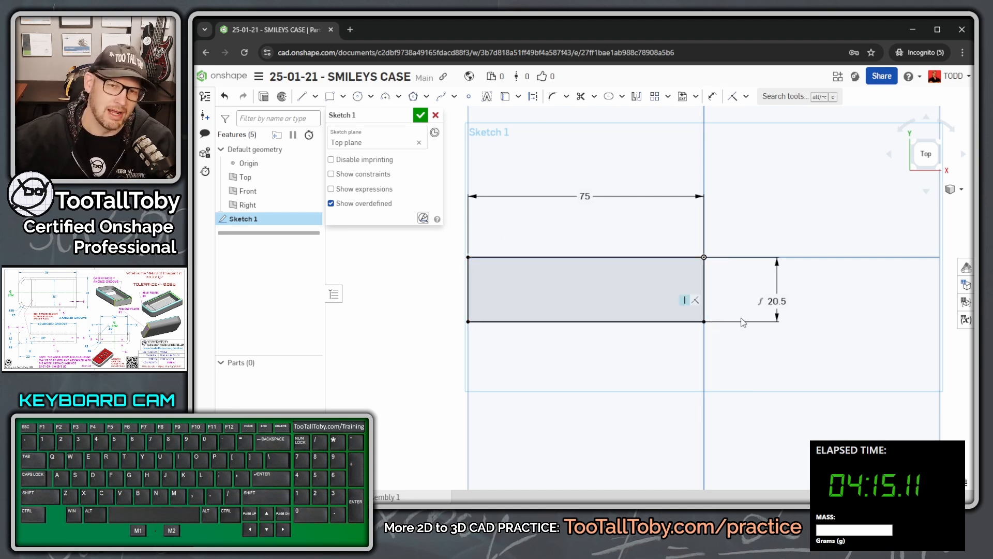
key("s")
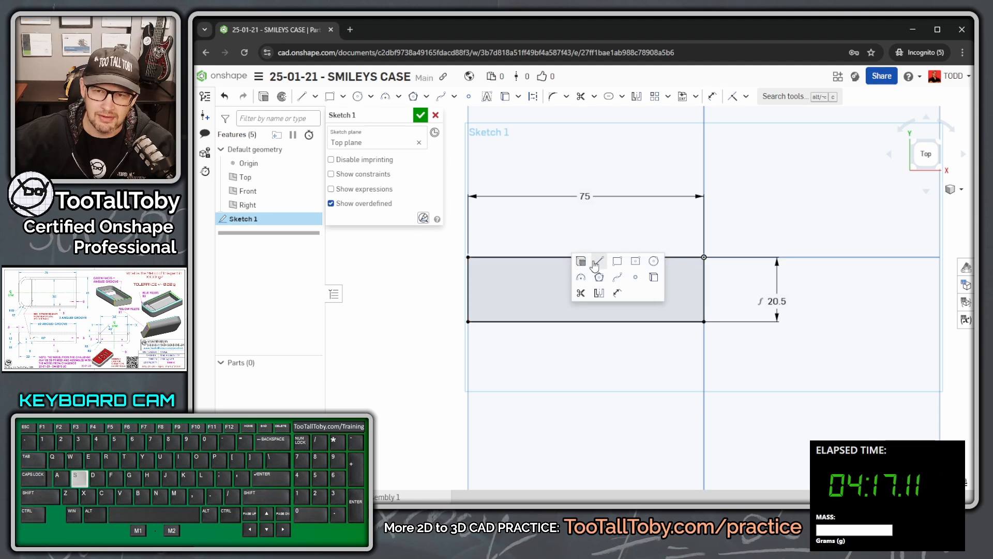
left_click(580, 262)
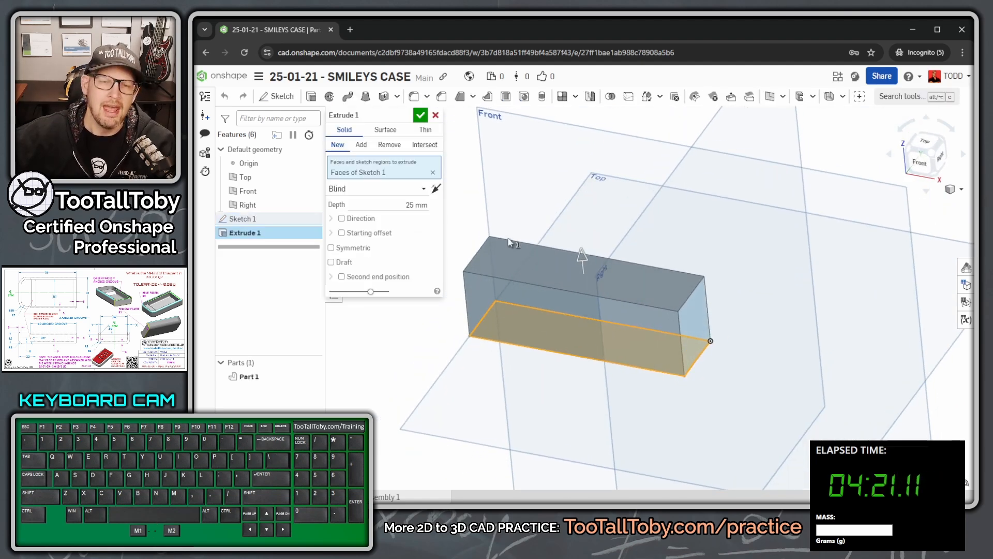
left_click(435, 115)
Step: Reopen the rectangle sketch for editing and delete its height dimension
double_click(237, 218)
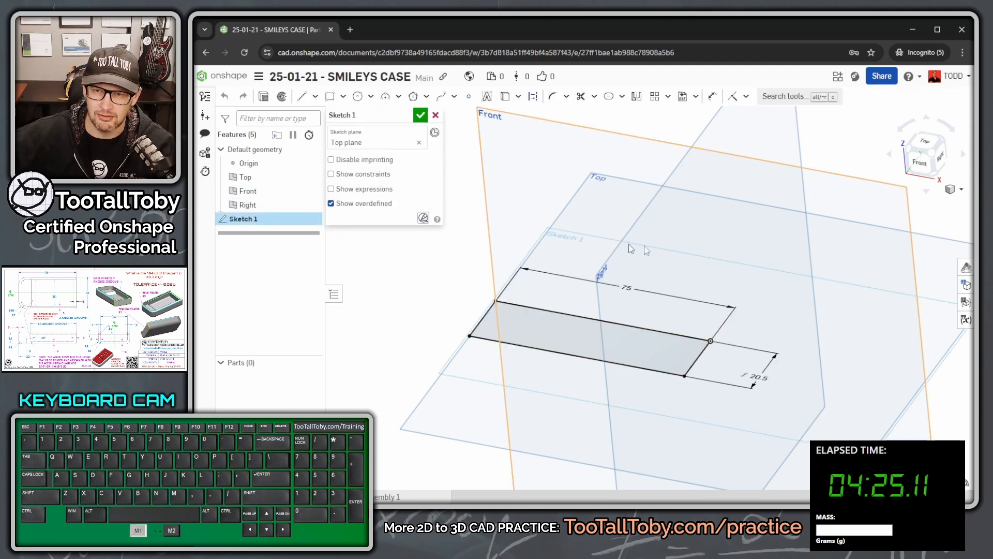
key("n")
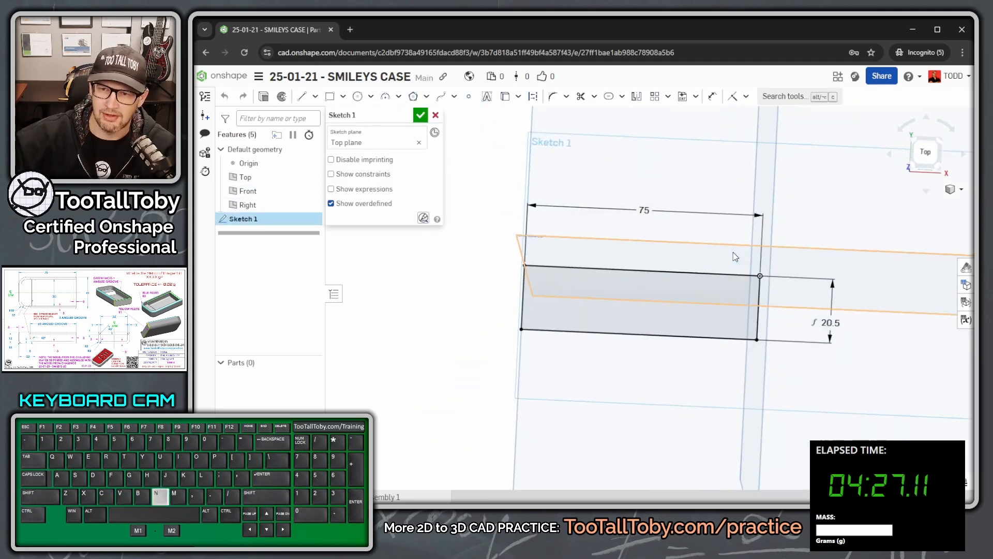
left_click(829, 310)
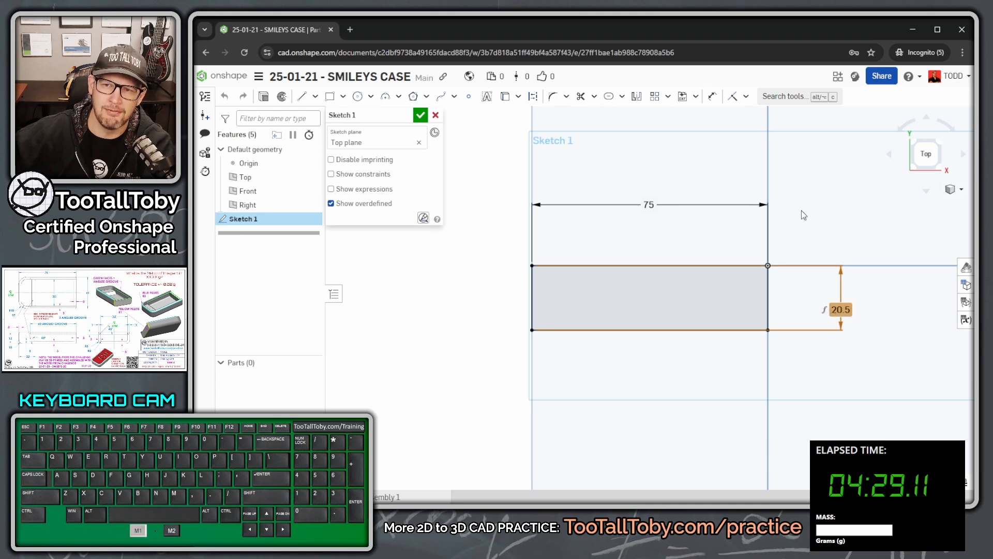
key("Delete")
Step: Draw a horizontal construction line from the origin toward positive X, in line with the rectangle's upper edge
key("s")
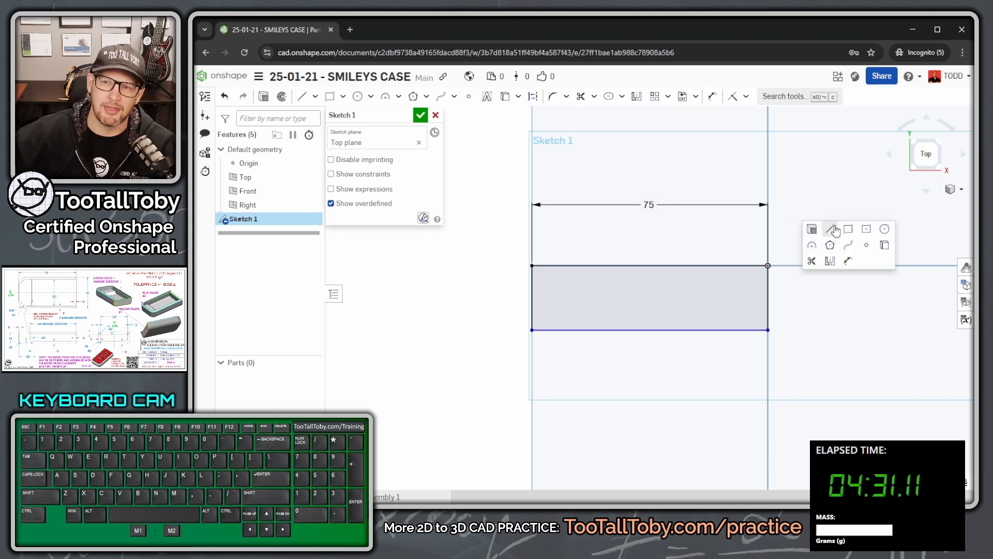
left_click(823, 229)
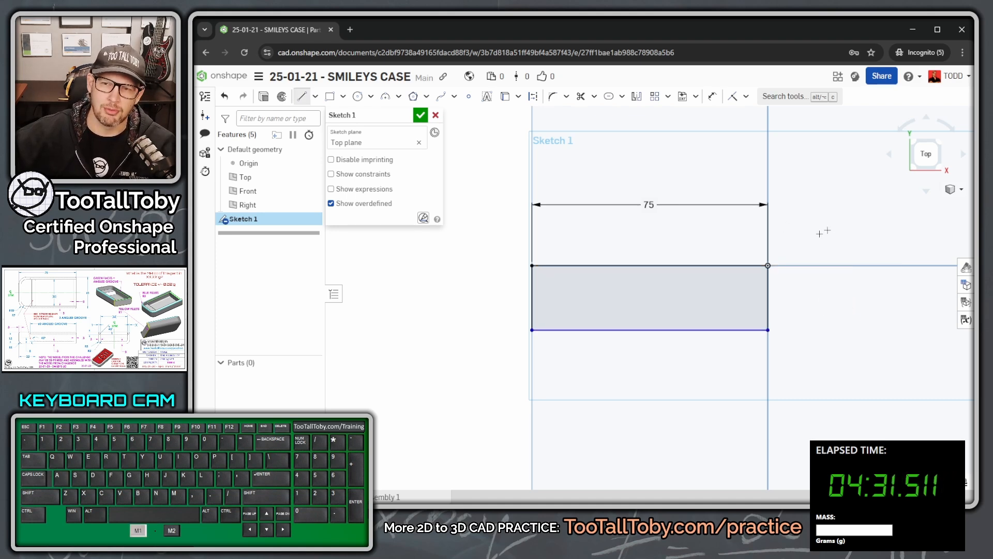
left_click(768, 266)
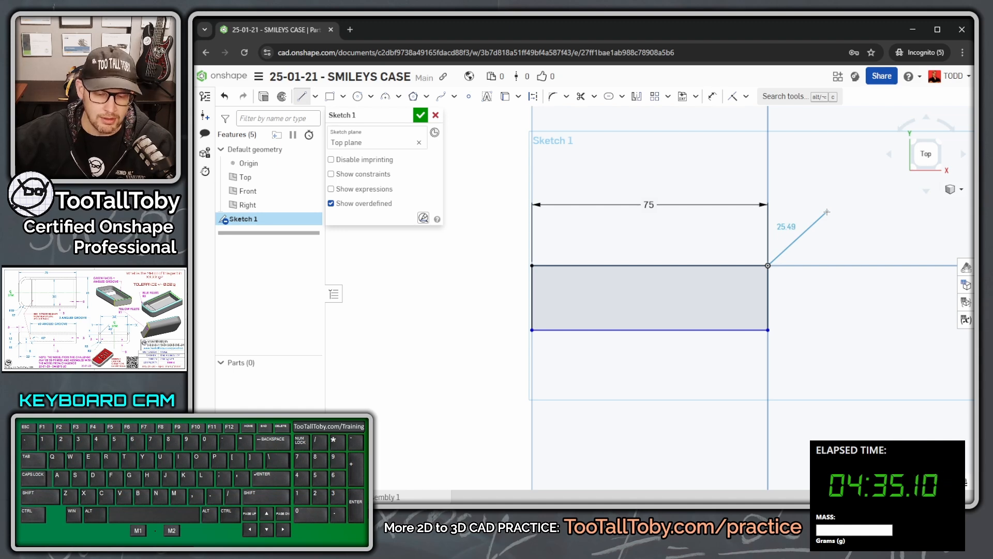
key("q")
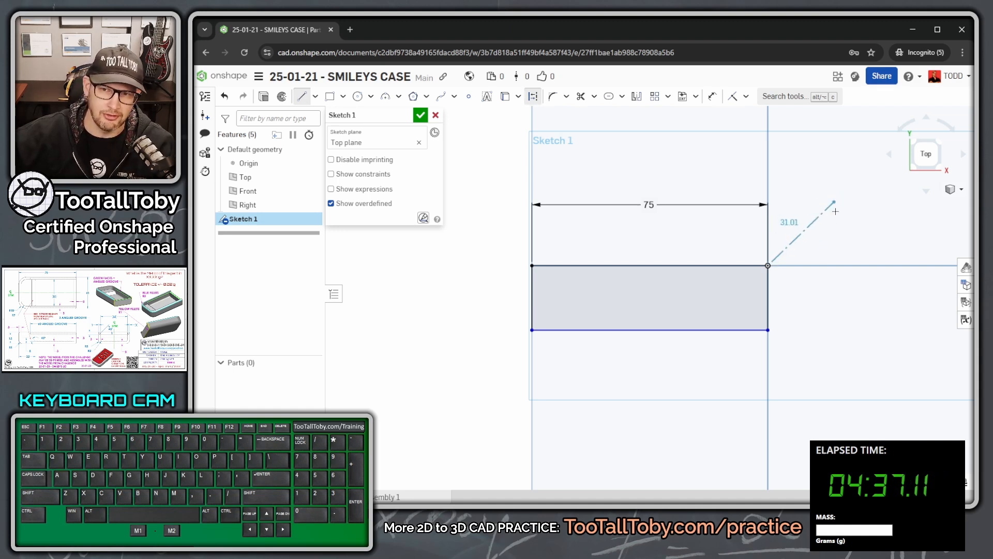
left_click(842, 265)
key("Escape")
Step: Add a diameter dimension between the rectangle's lower edge and the construction line, and accept the sketch
key("s")
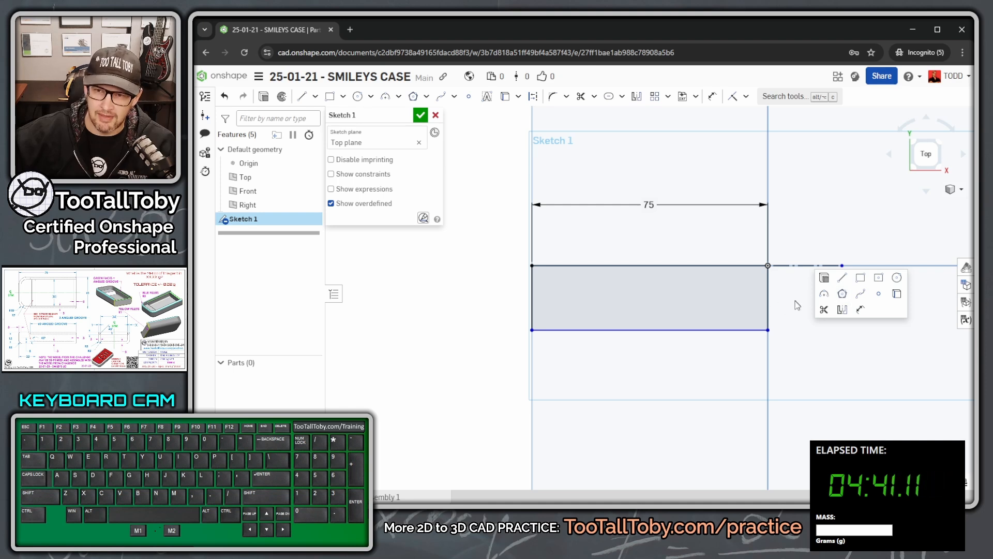
left_click(860, 310)
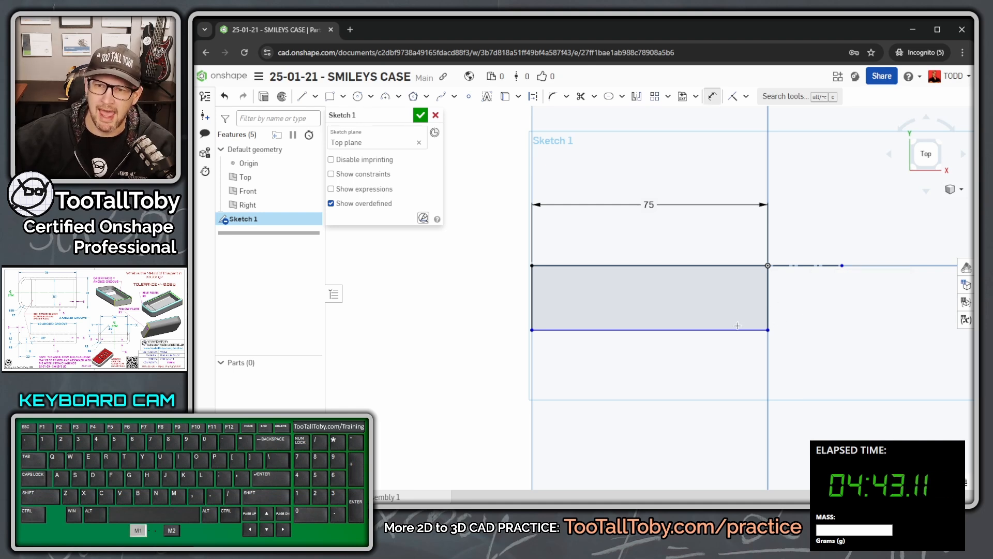
left_click(650, 330)
left_click(807, 266)
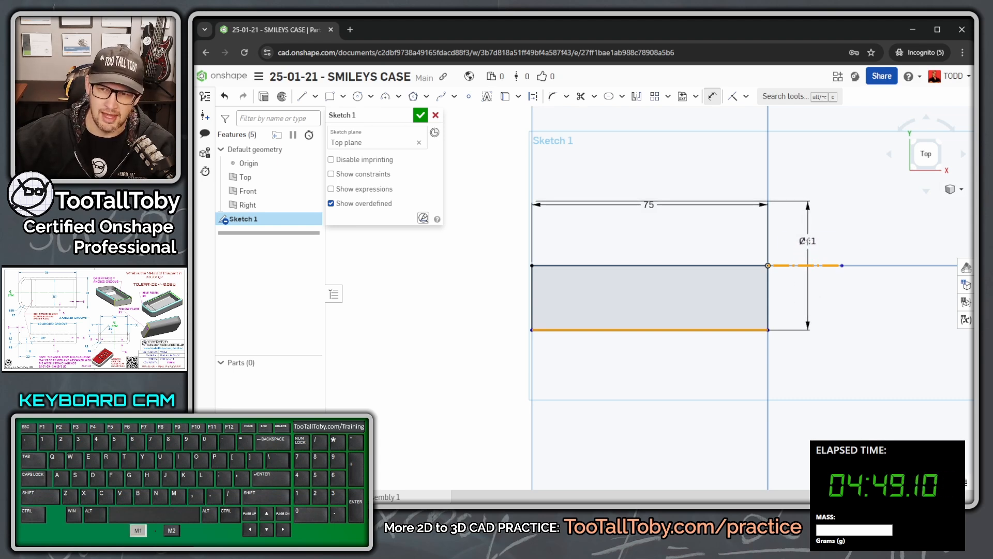
left_click(807, 239)
left_click(420, 114)
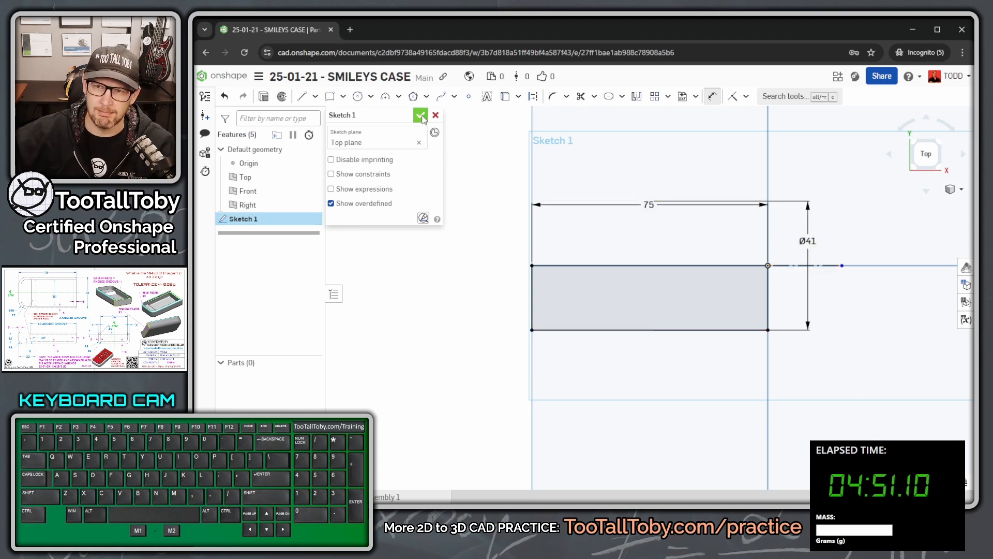
Step: Reopen the rectangle sketch and move the diameter dimension farther right and the 75 mm length dimension higher
double_click(242, 219)
left_click_drag(817, 255, 861, 256)
left_click_drag(648, 208, 645, 171)
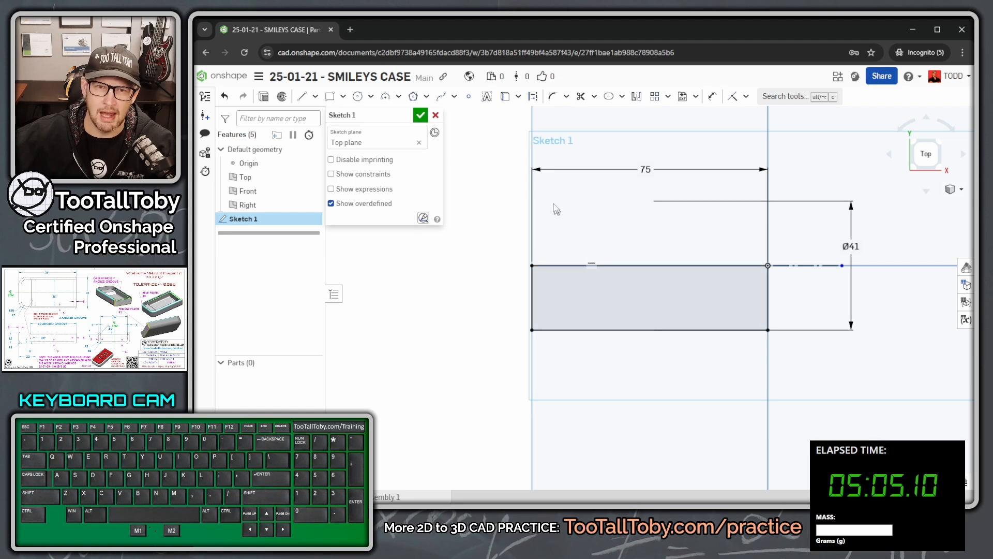
Step: Extrude the rectangular sketch region as a new solid with a blind depth of 15 mm
key("s")
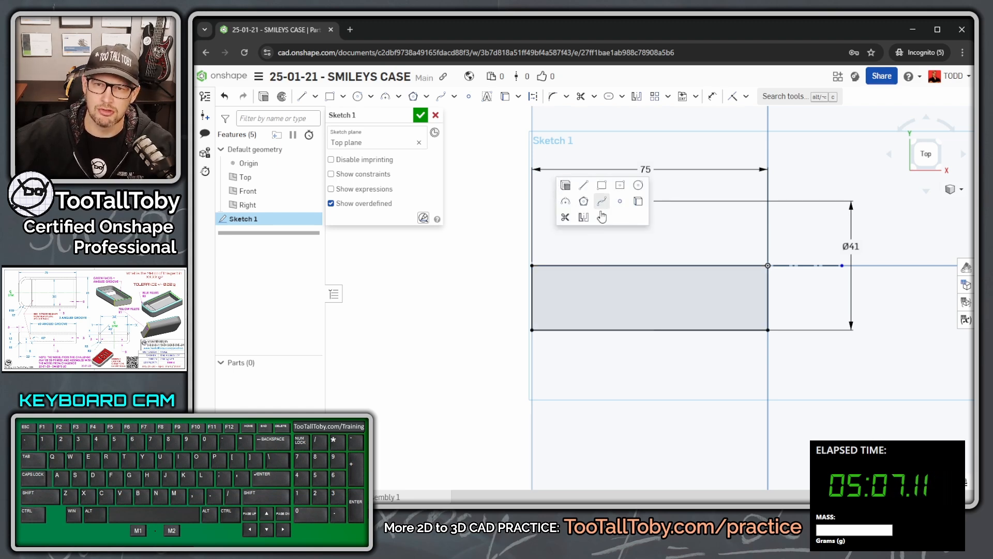
right_click(617, 217)
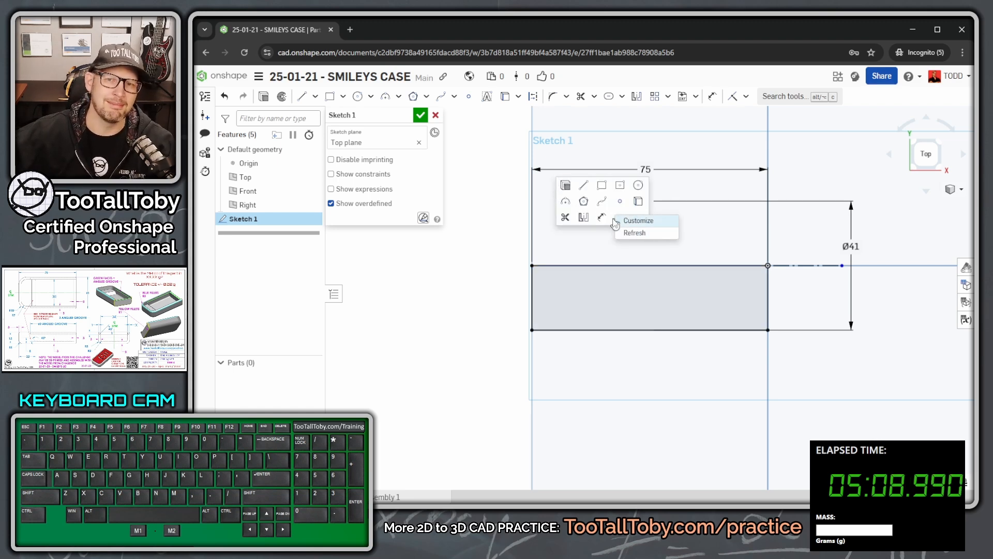
left_click(565, 187)
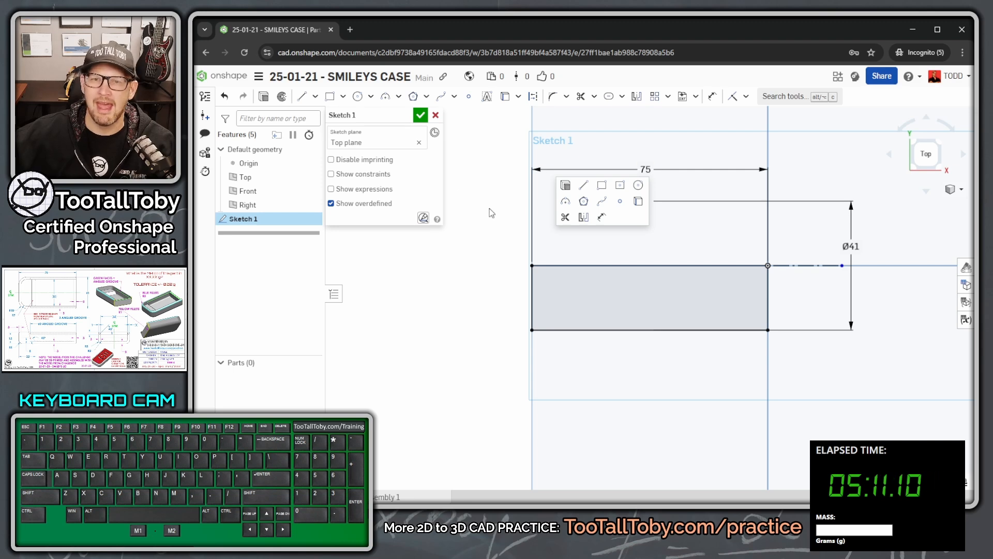
left_click(556, 189)
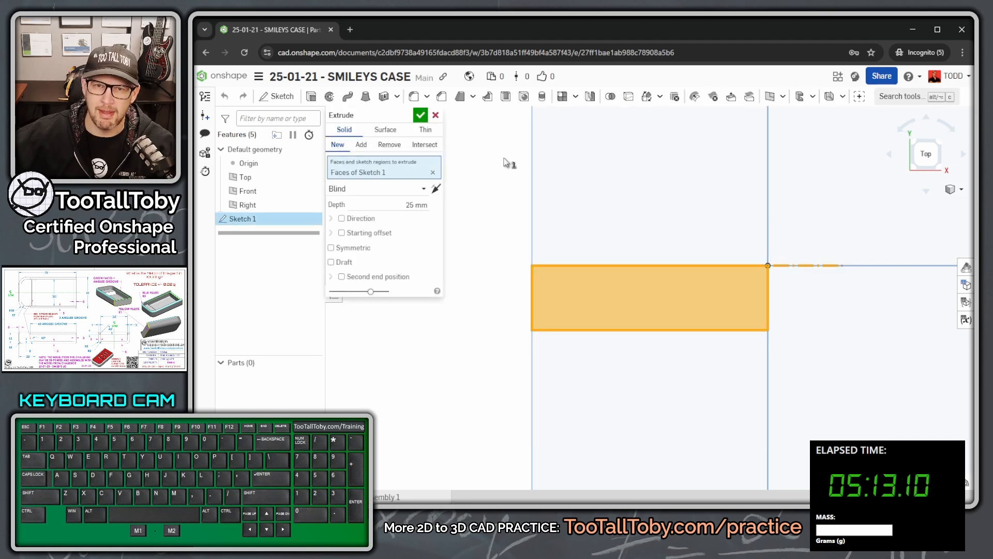
key("Tab")
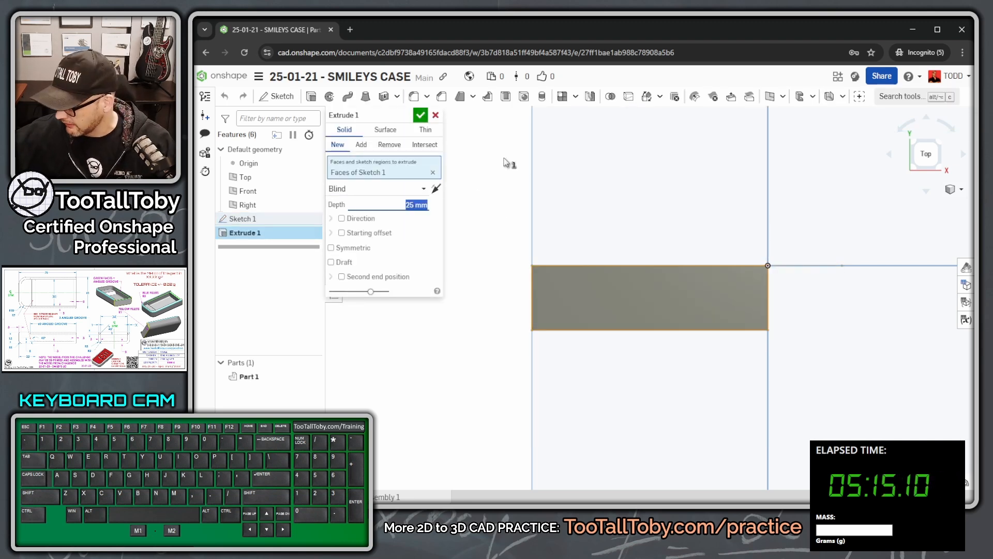
type("15")
key("Return")
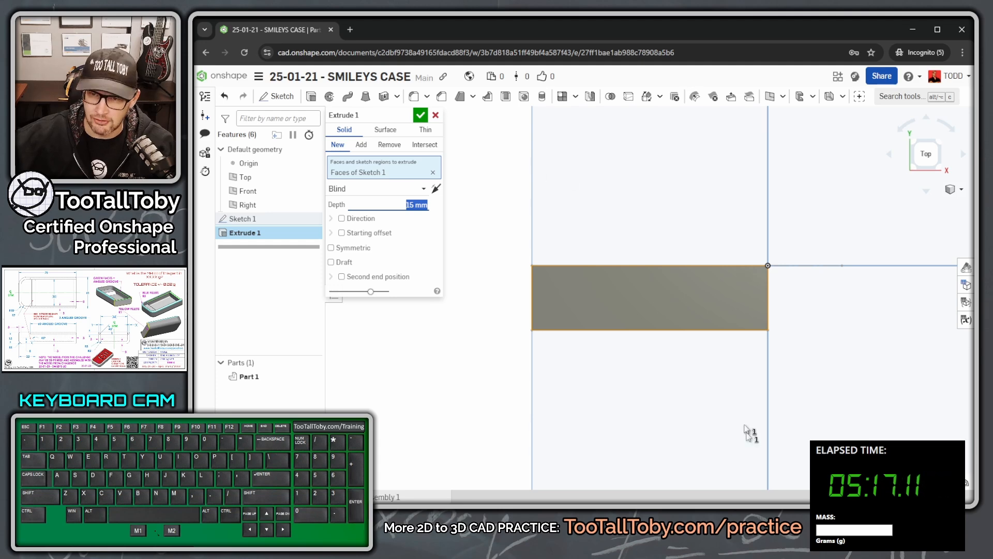
Step: Flip the extrusion so it goes below the Top plane, and accept the feature
right_click_drag(752, 432, 677, 371)
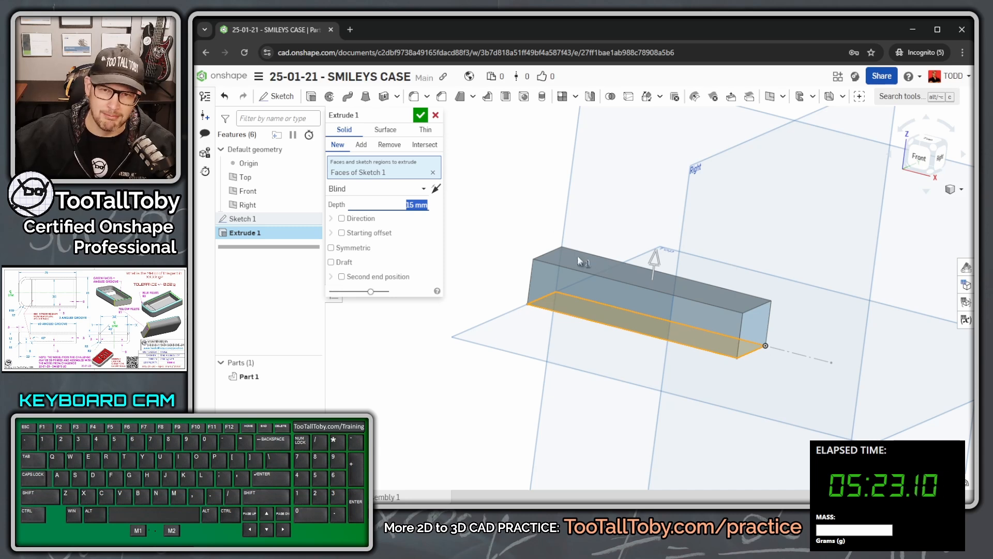
left_click(436, 188)
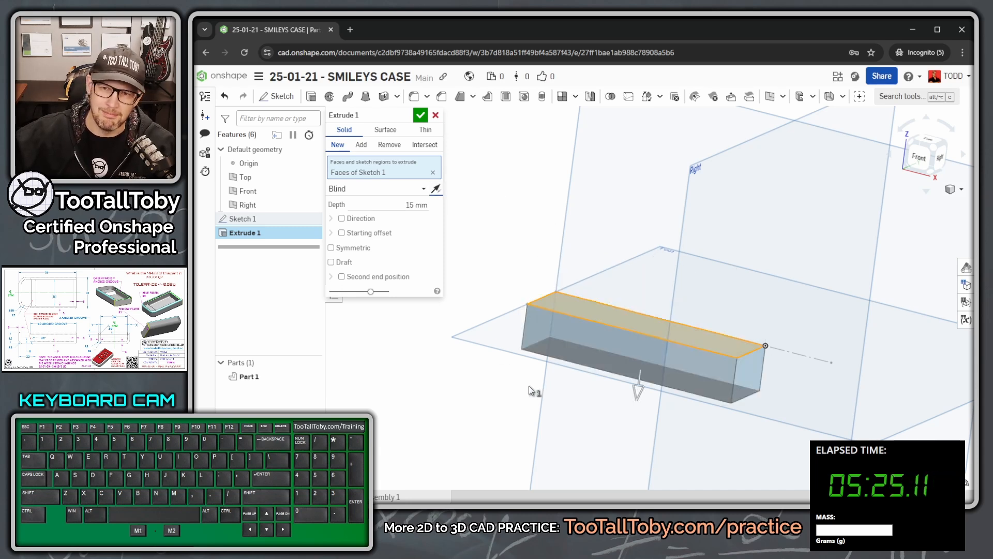
right_click_drag(593, 381, 597, 391)
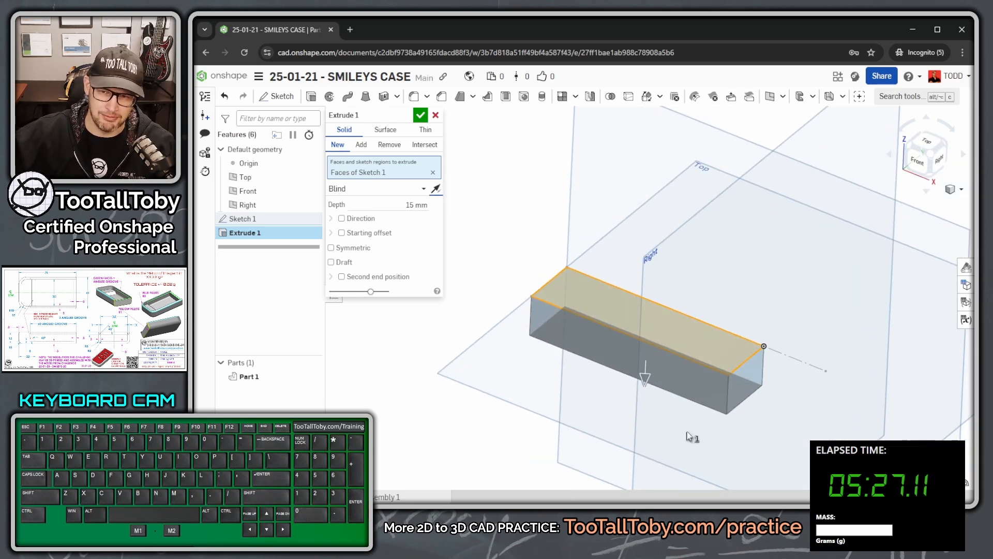
scroll(673, 409, "up", 3)
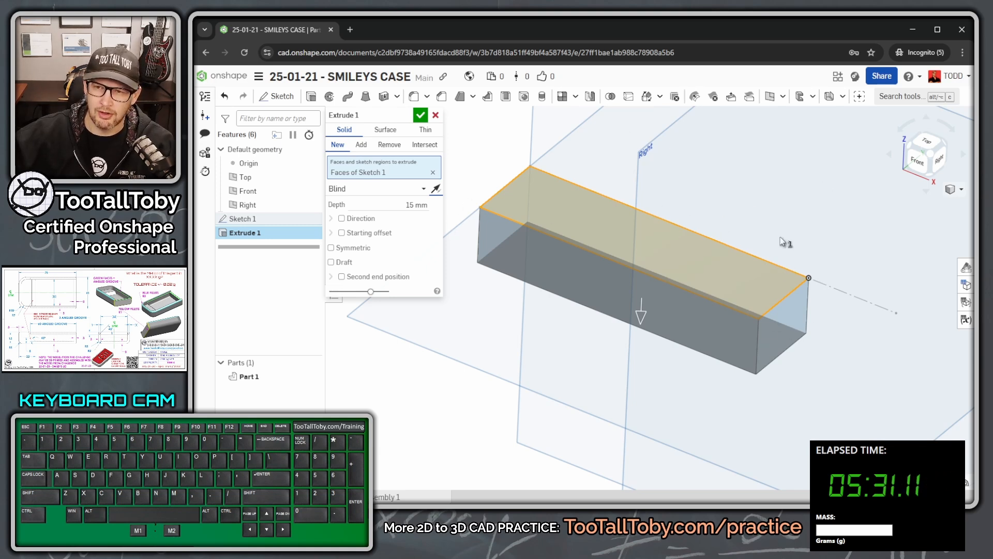
left_click(420, 115)
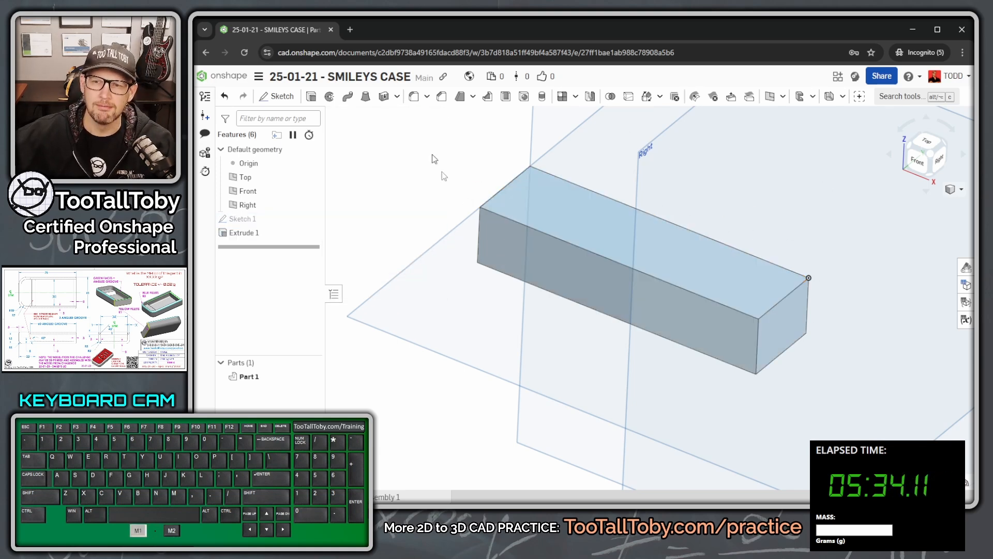
Step: Rename the extrude feature as "Main BASE"
left_click(249, 239)
left_click(249, 233)
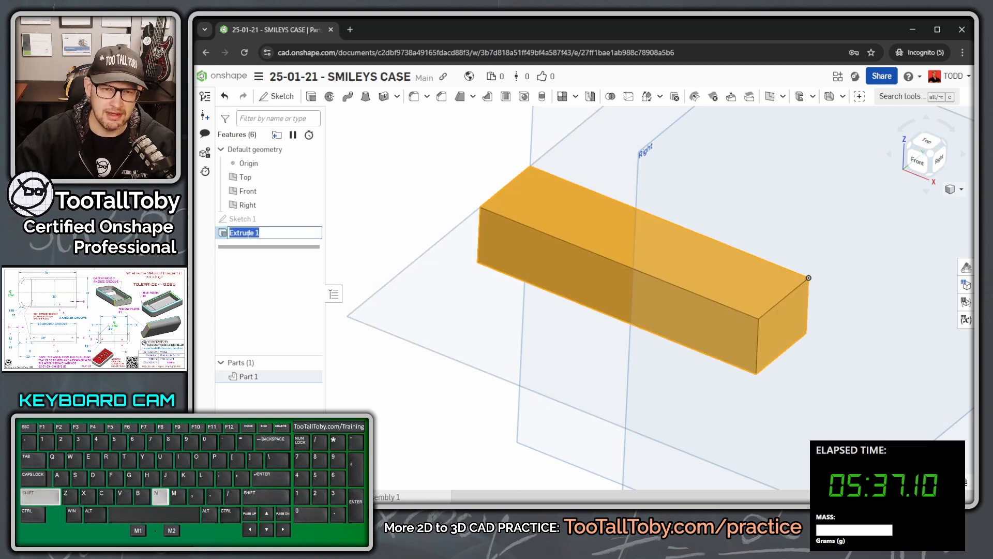
type("Main BASE")
key("Return")
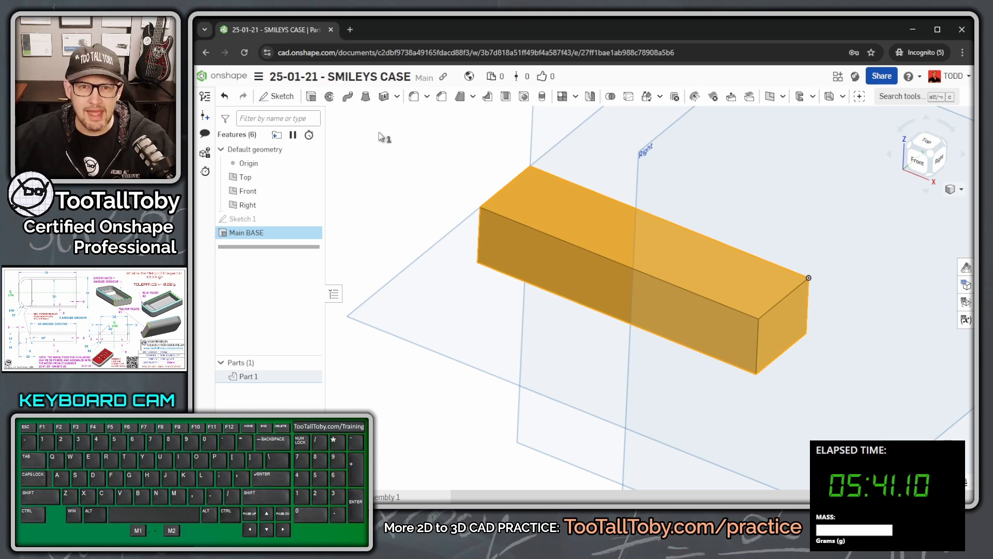
Step: Fillet the block's front vertical edge at the end away from the origin with a 10 mm radius
key("s")
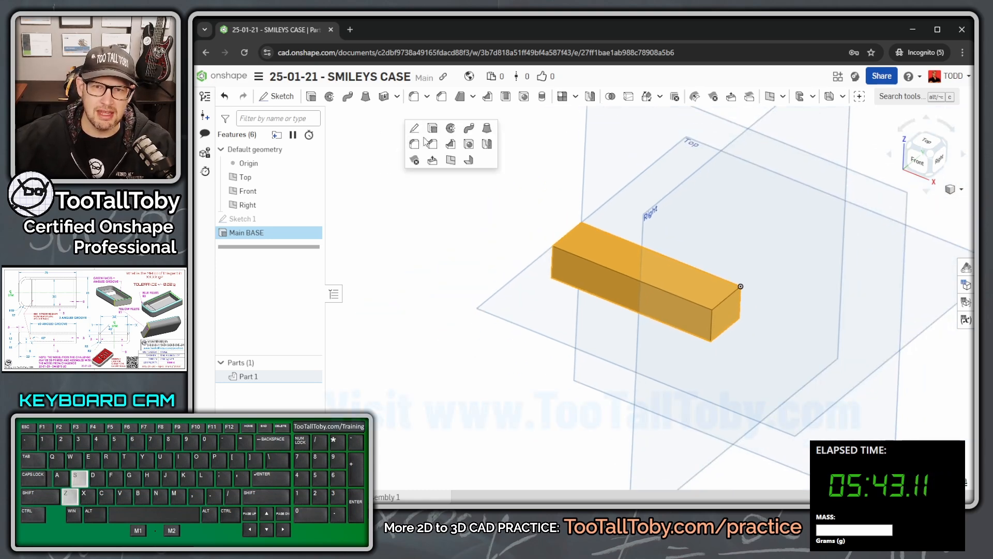
left_click(424, 140)
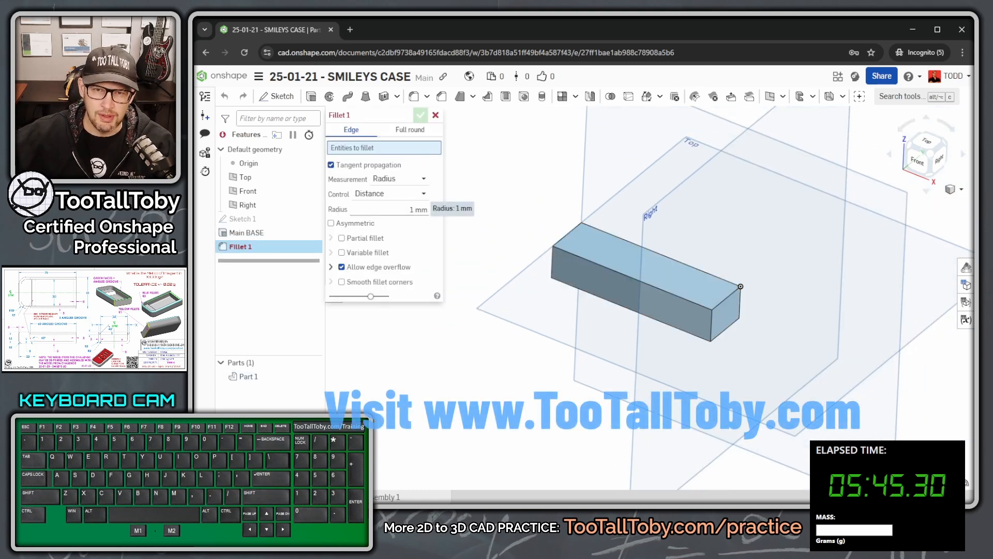
left_click(417, 209)
type("10")
key("Return")
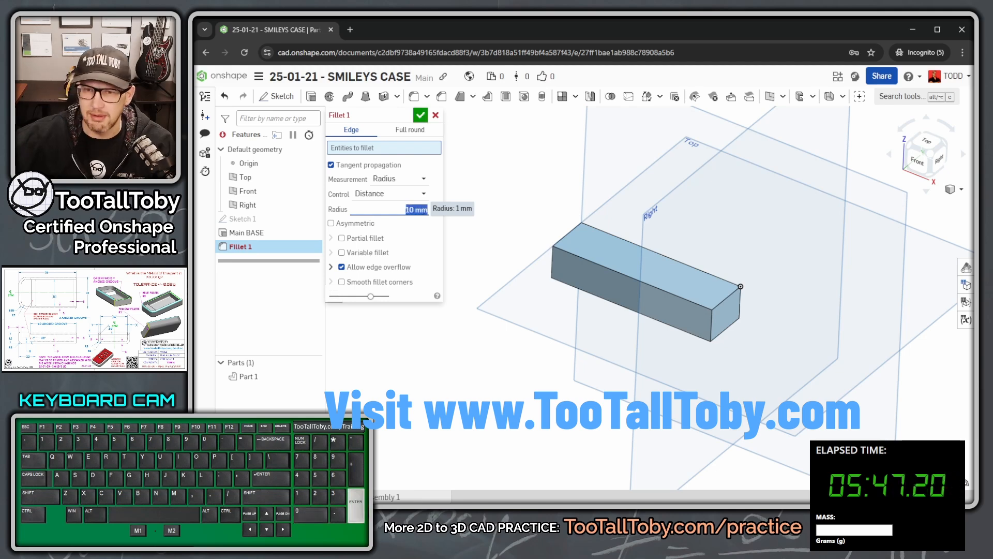
left_click(553, 272)
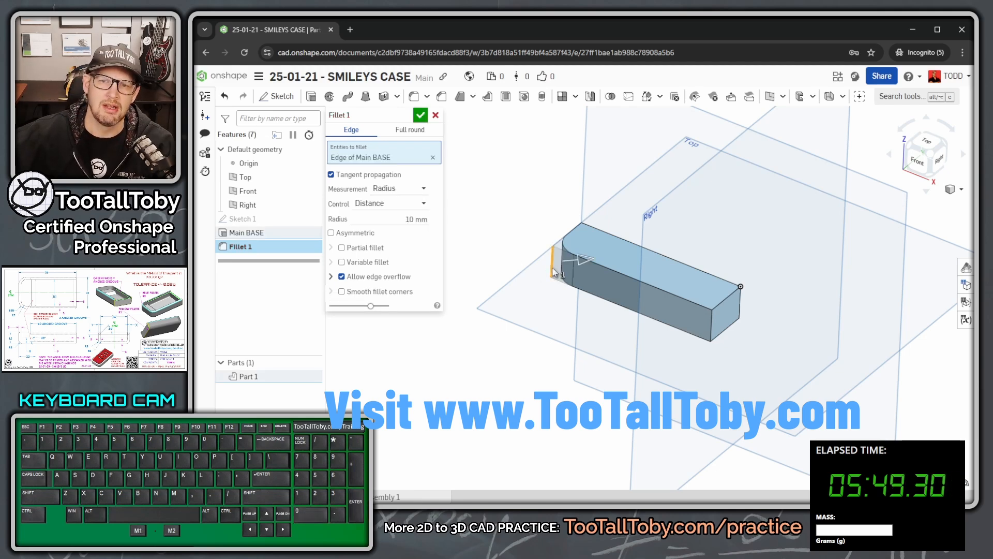
key("Return")
Step: Rename the corner fillet feature as "Fillet - FRONT CORNER"
right_click_drag(659, 370, 642, 355)
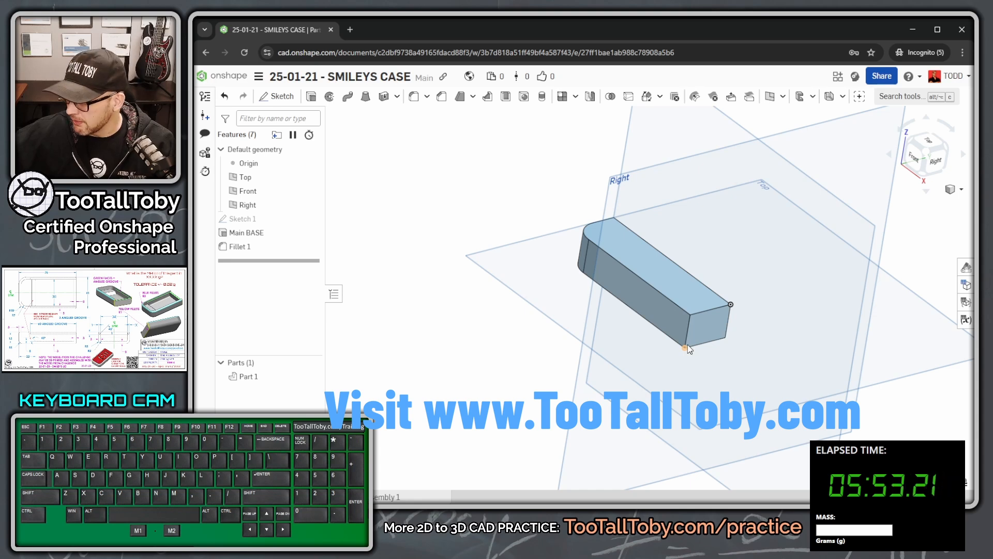
left_click(243, 246)
left_click(243, 246)
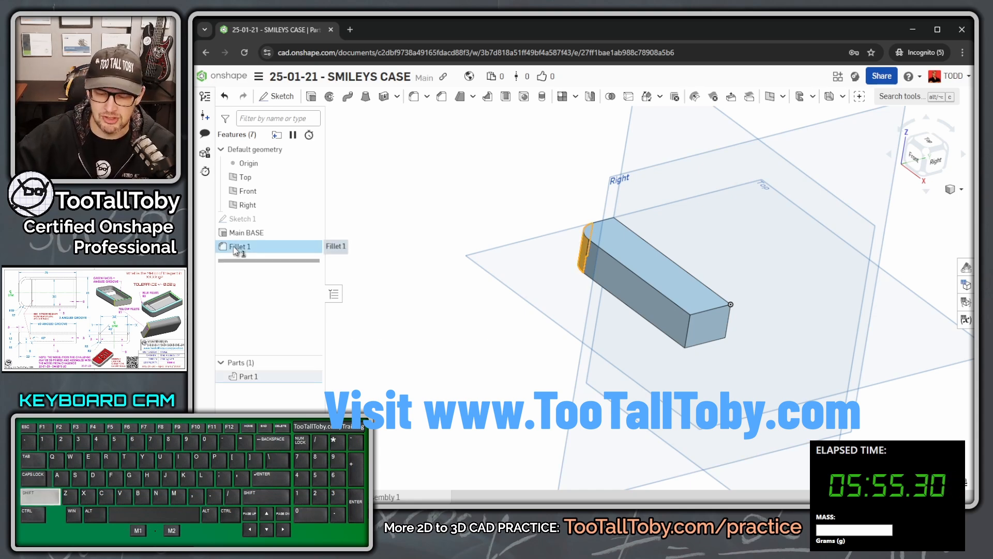
type("Fillet - FRONT")
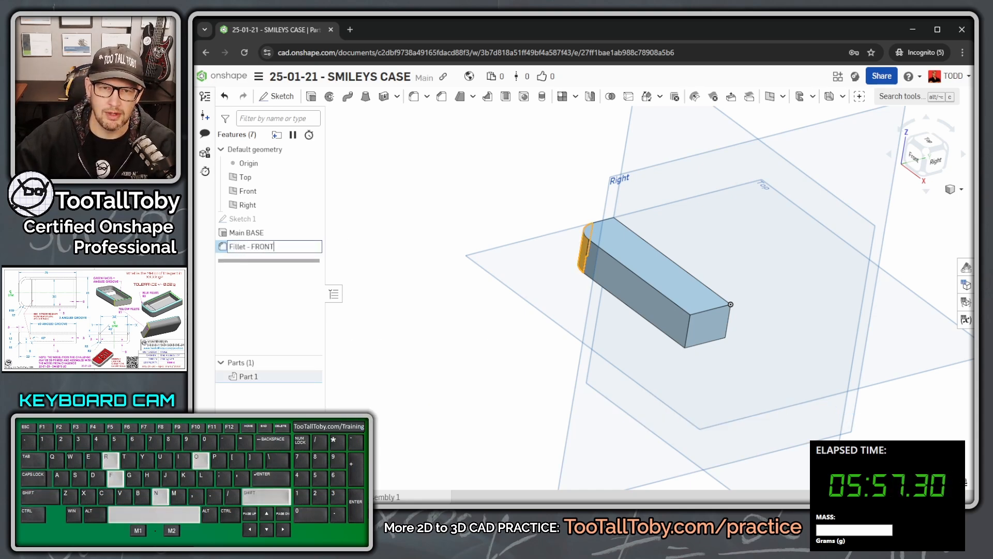
type(" CORNER")
key("Return")
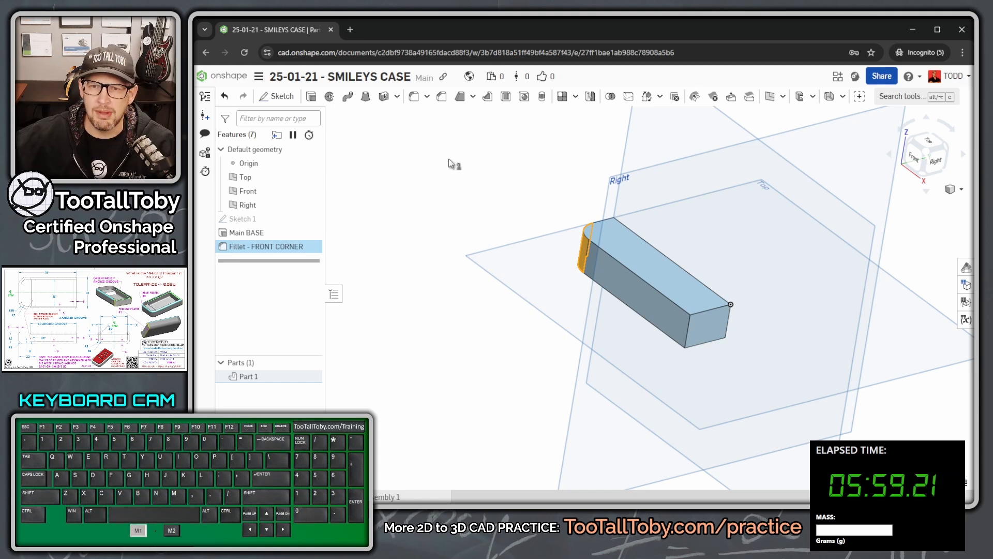
Step: Fillet the block's long front bottom edge with a 5 mm radius, keeping tangent propagation around the rounded corner
key("s")
left_click(471, 164)
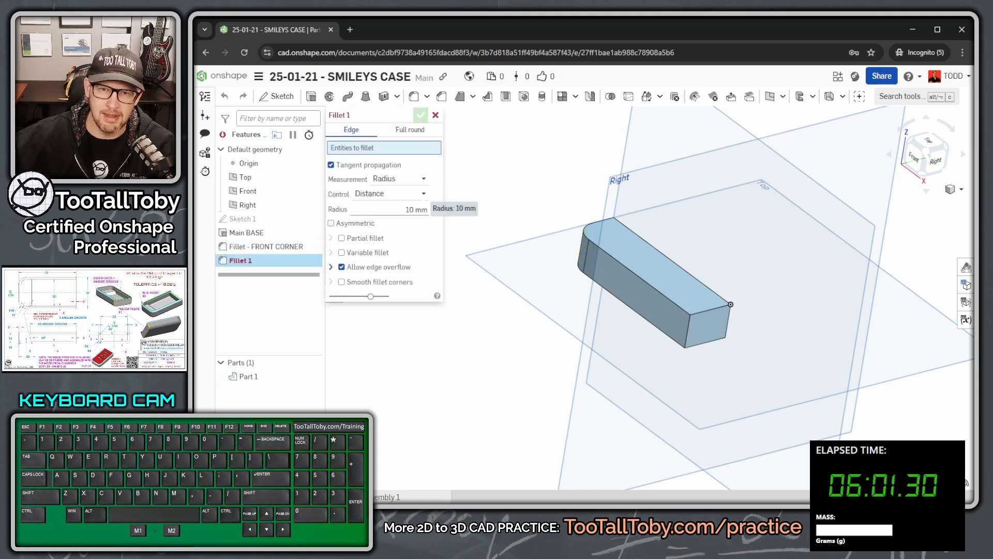
type("5")
key("Return")
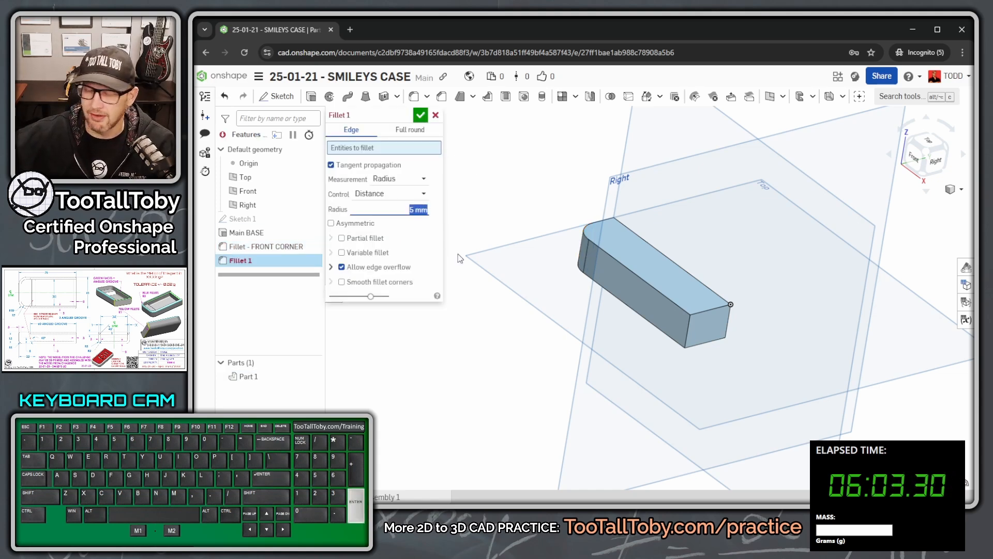
left_click(653, 329)
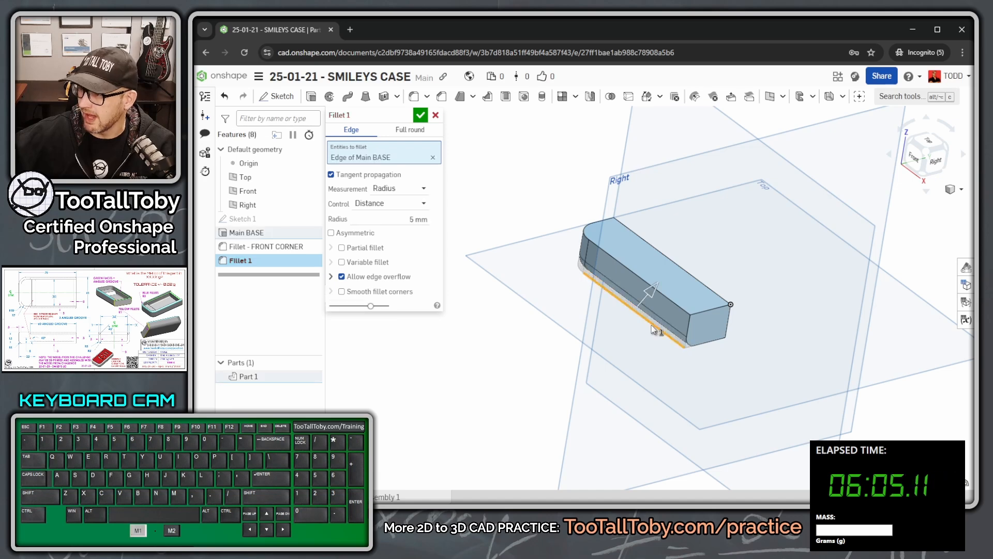
right_click_drag(653, 330, 587, 273)
left_click(419, 117)
Step: Rename the bottom-edge fillet feature as "Fillet - LOWER EDGE"
left_click(249, 261)
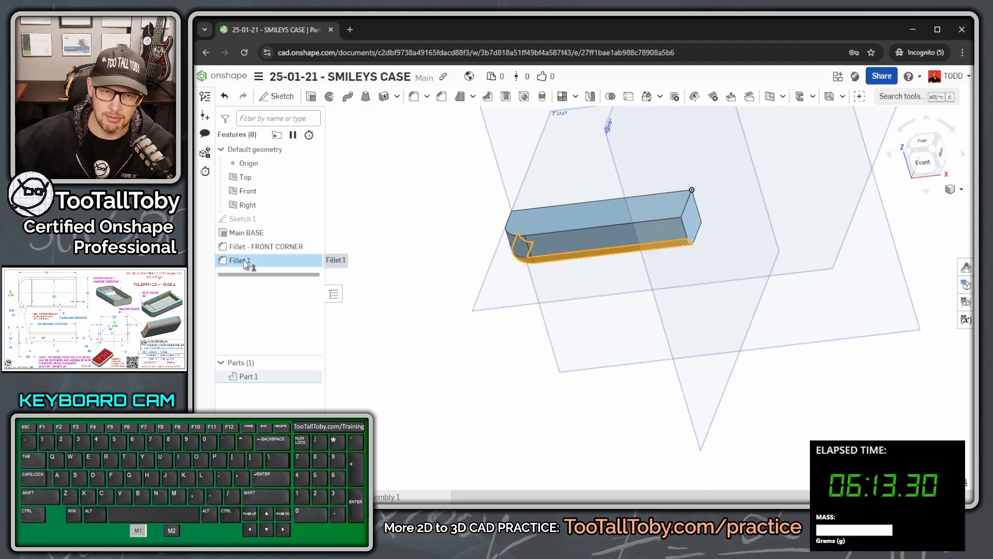
key("shift+n")
type("FD")
key("BackSpace")
type("i")
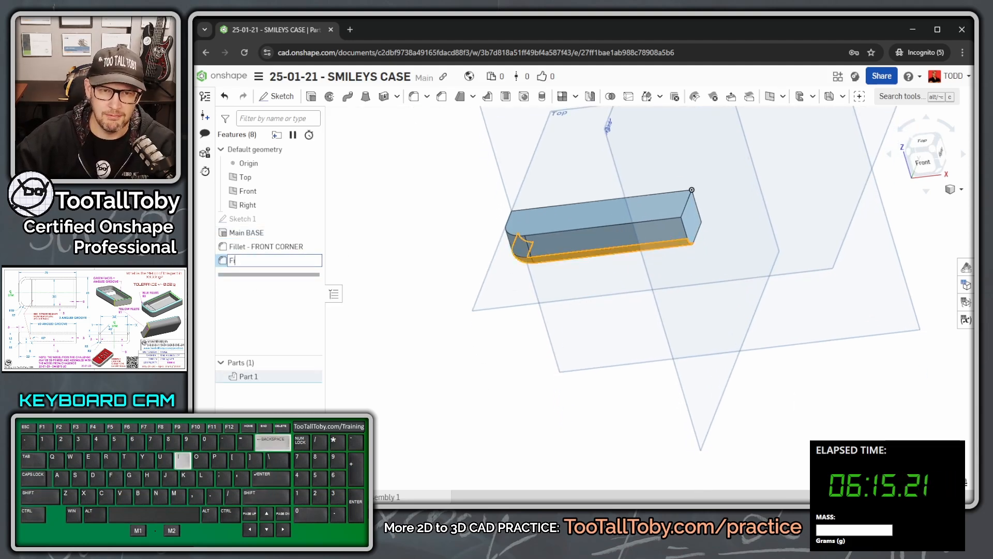
type("llet - LOWER EDGE")
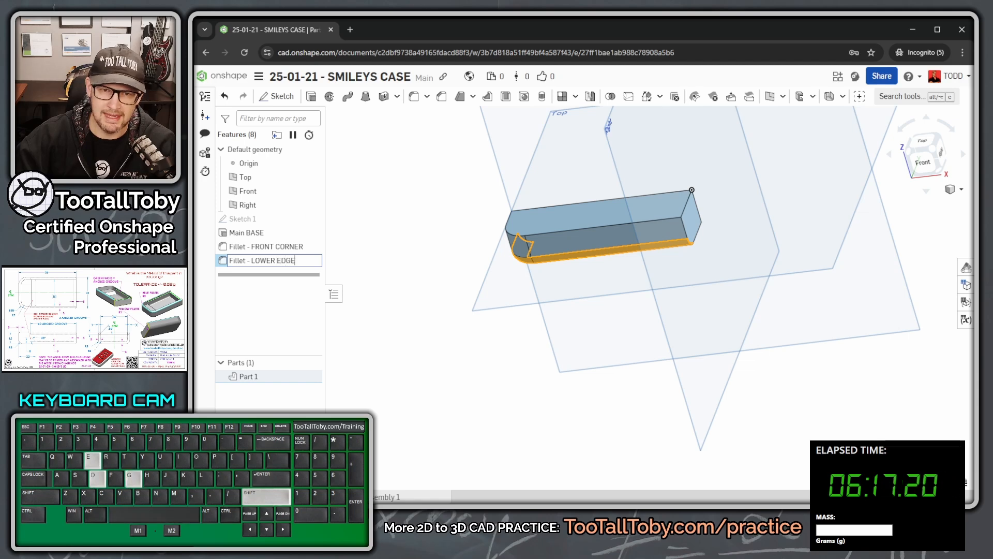
key("Return")
left_click(549, 361)
Step: Shell the body with a 3 mm wall thickness, removing the top face and the long flat face along the centre plane
right_click_drag(550, 361, 724, 224)
scroll(637, 190, "up", 3)
right_click_drag(636, 190, 534, 200)
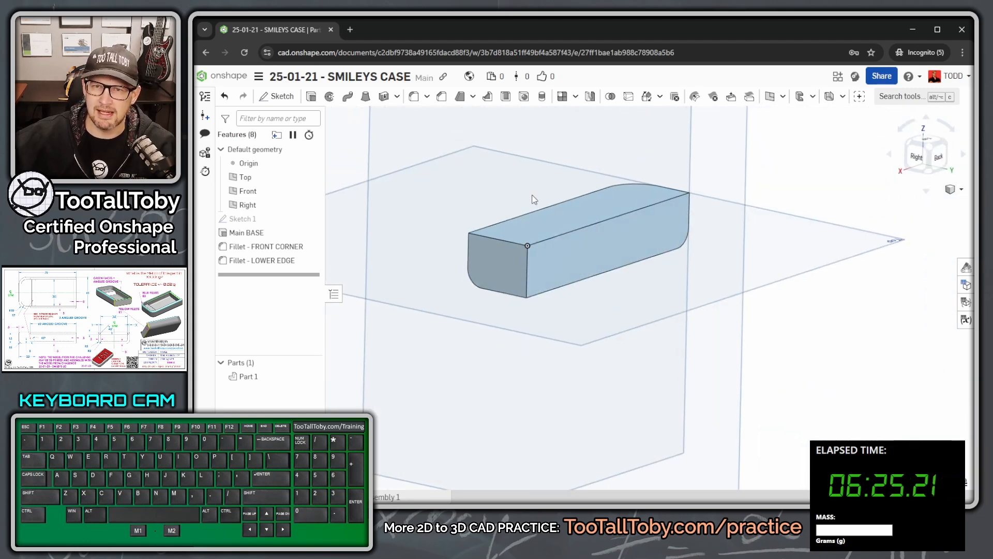
left_click(507, 97)
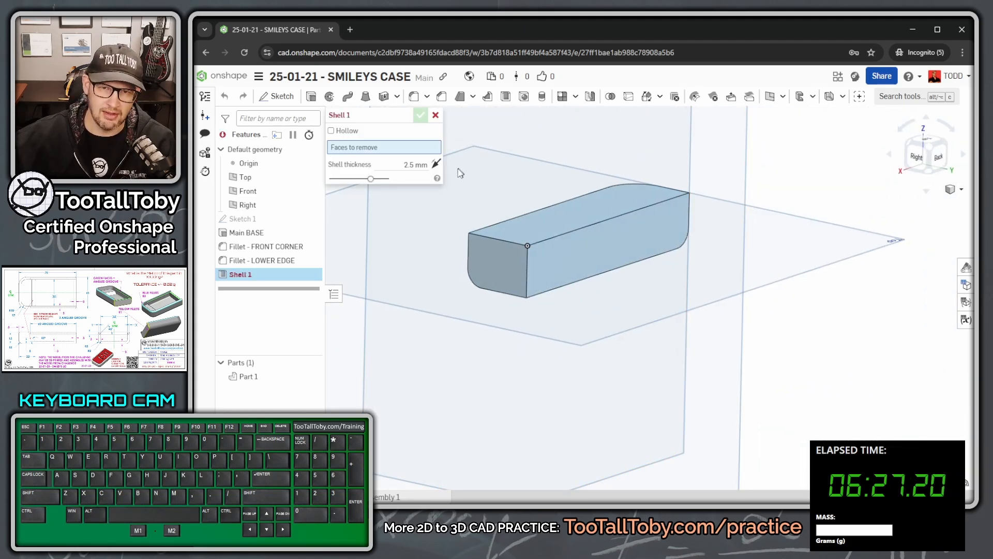
left_click(415, 164)
type("3")
key("Return")
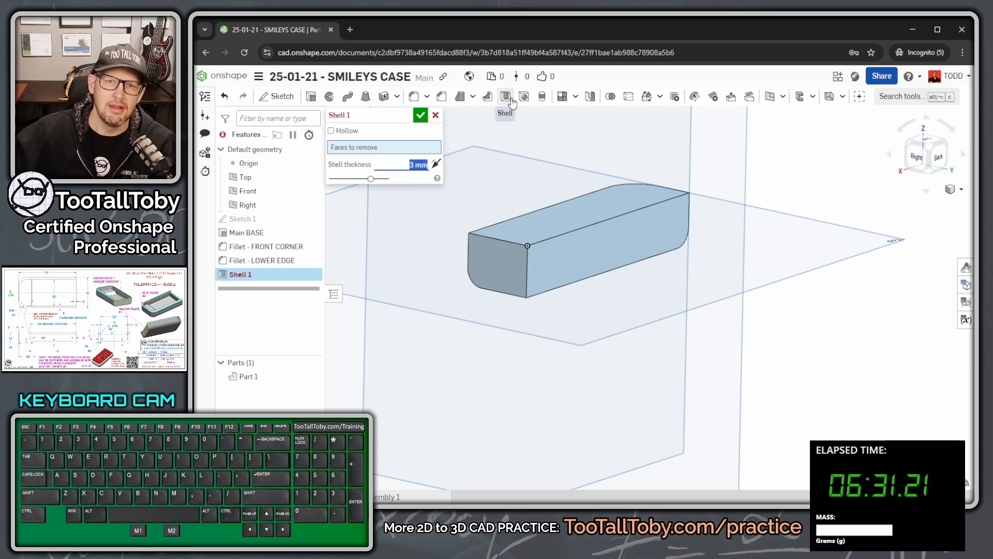
left_click(540, 238)
right_click_drag(588, 228, 568, 263)
left_click(568, 264)
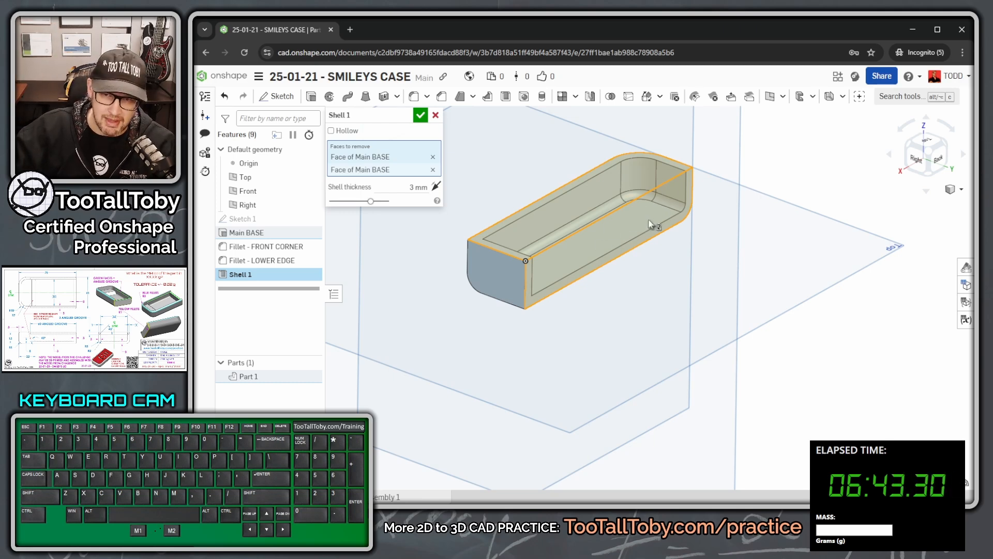
right_click_drag(631, 236, 706, 223)
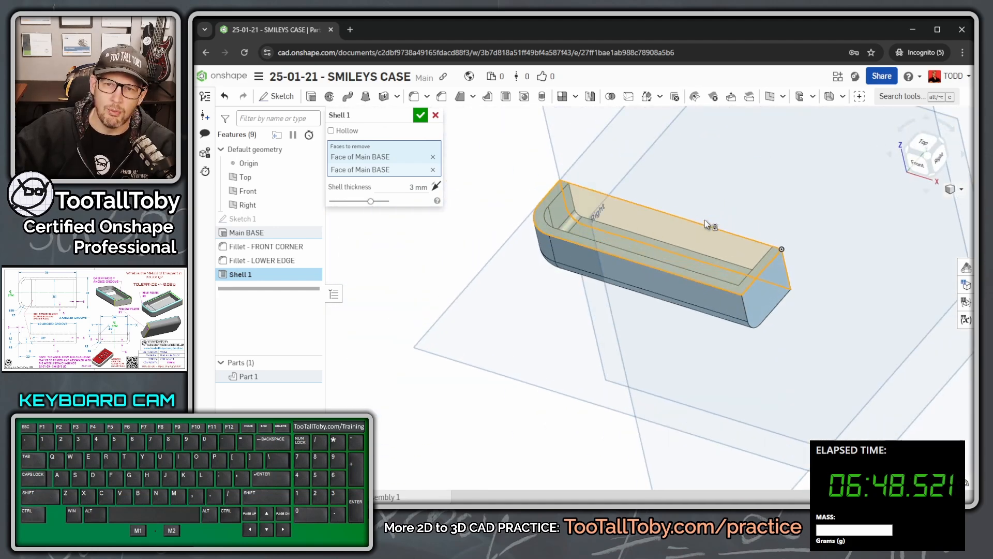
left_click(419, 115)
Step: Sketch a closed dovetail half-profile on the end face at the origin, about 17 mm wide on top, 18.7 mm below and 3.1 mm deep
right_click_drag(585, 227, 717, 256)
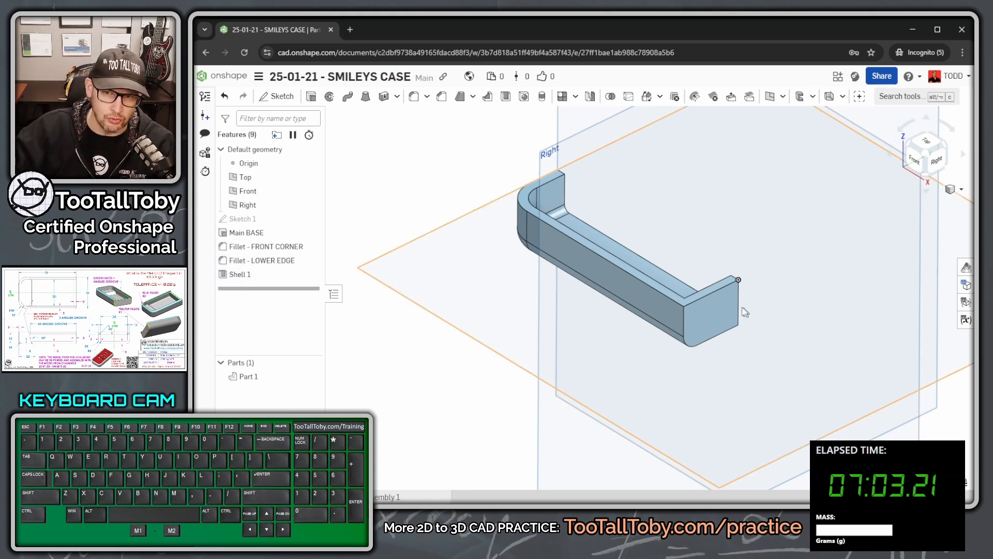
left_click(712, 308)
key("s")
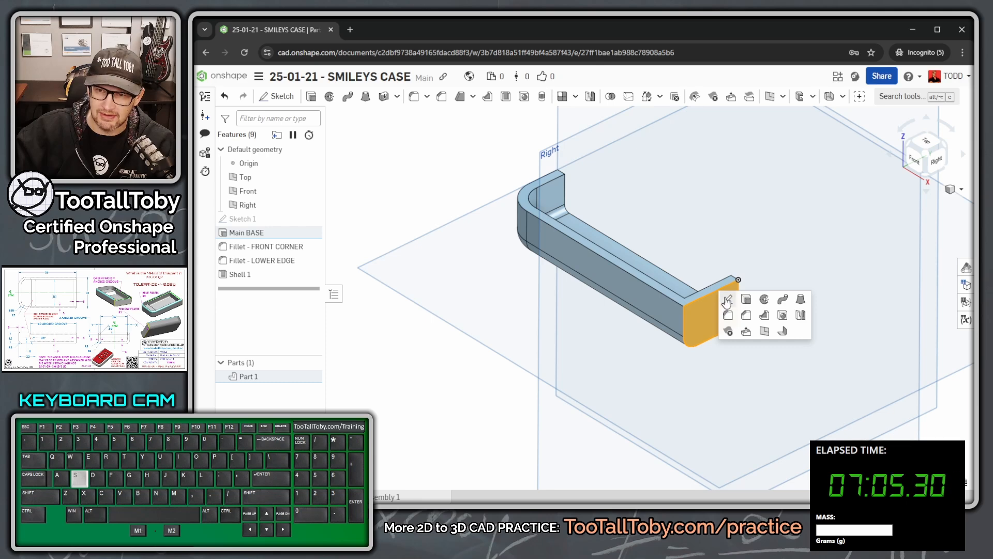
left_click(726, 300)
key("n")
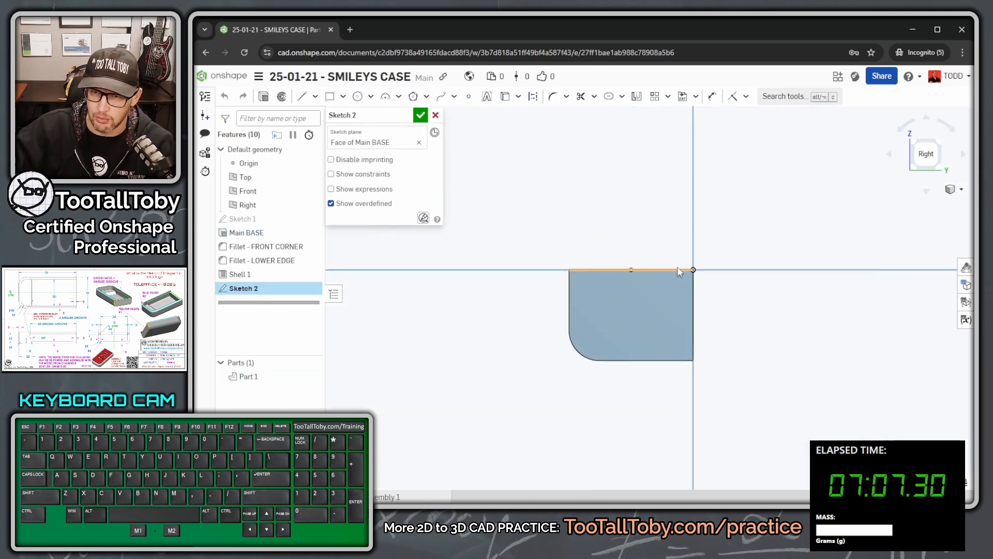
key("s")
left_click(709, 253)
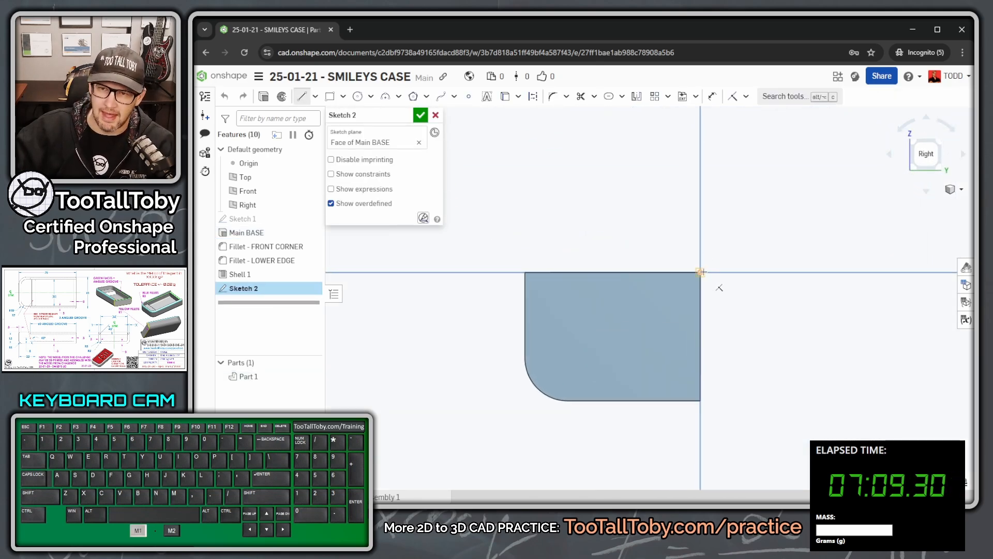
left_click_drag(702, 272, 700, 299)
left_click(554, 270)
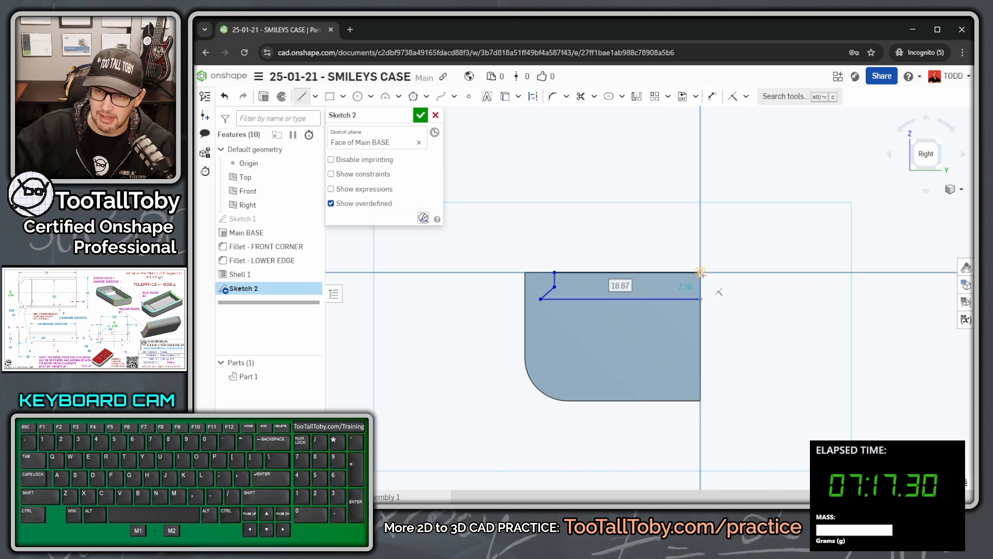
left_click(700, 271)
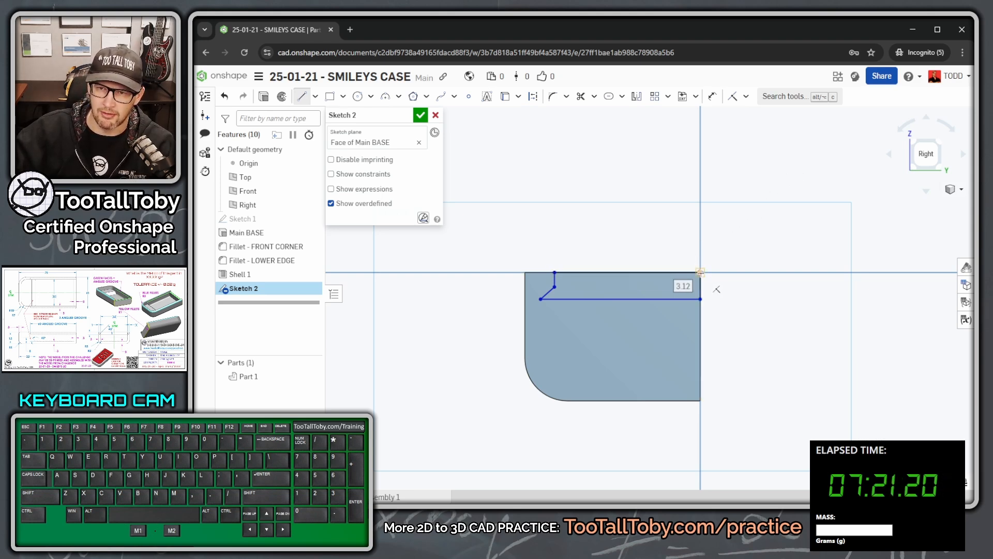
Step: Add a vertical construction centreline about 7.9 mm long going up from the origin
left_click(700, 272)
key("q")
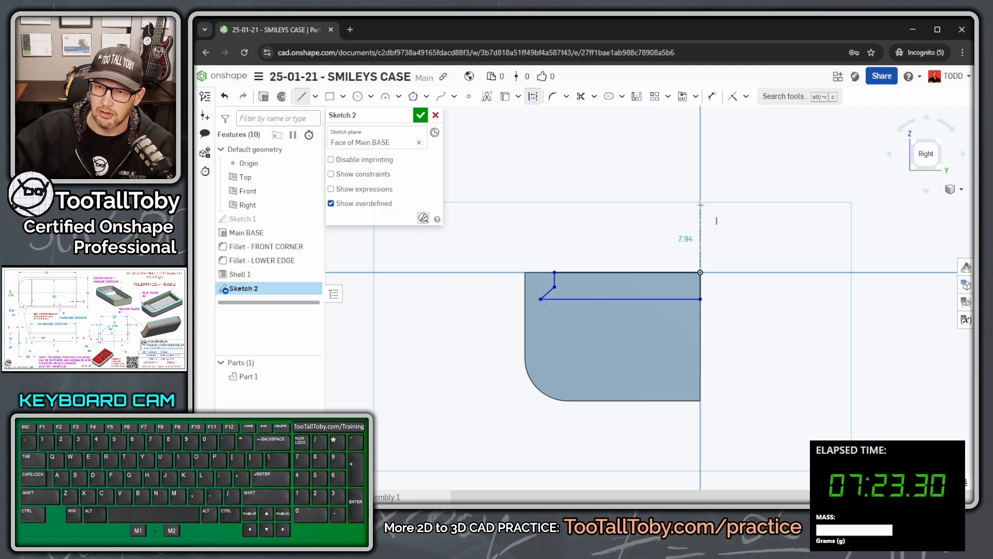
left_click(700, 204)
key("Escape")
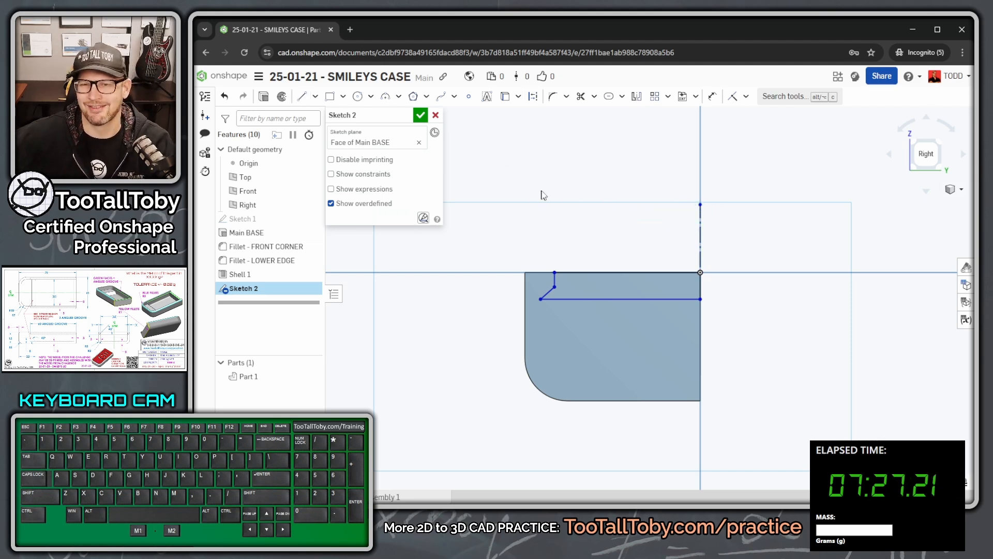
Step: Dimension the depth between the profile's top and bottom horizontal lines as 3 mm
key("s")
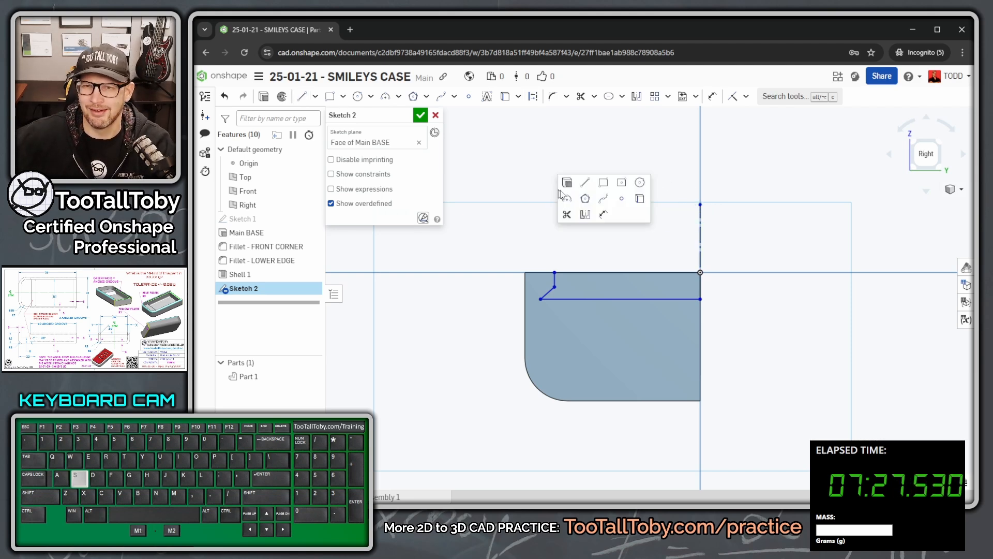
left_click(602, 215)
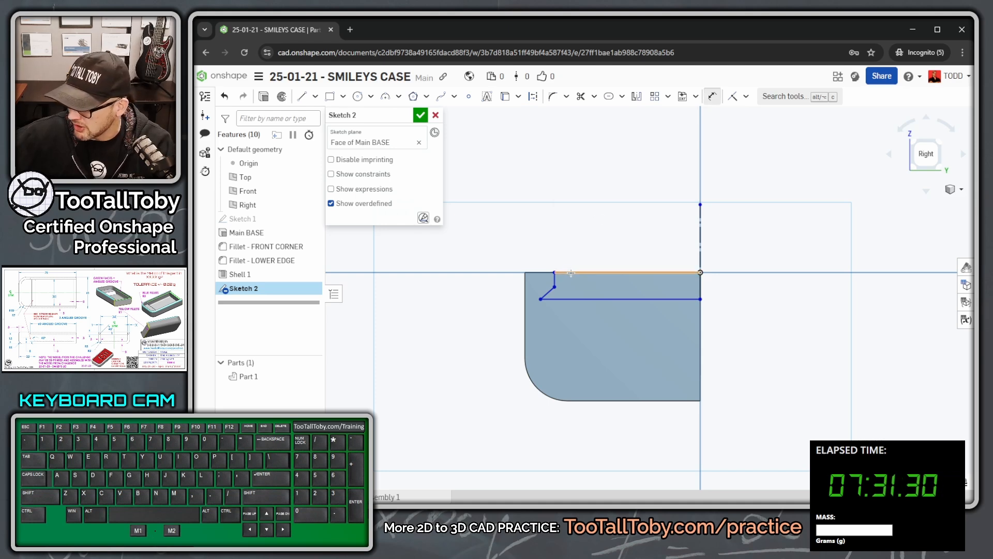
left_click(571, 273)
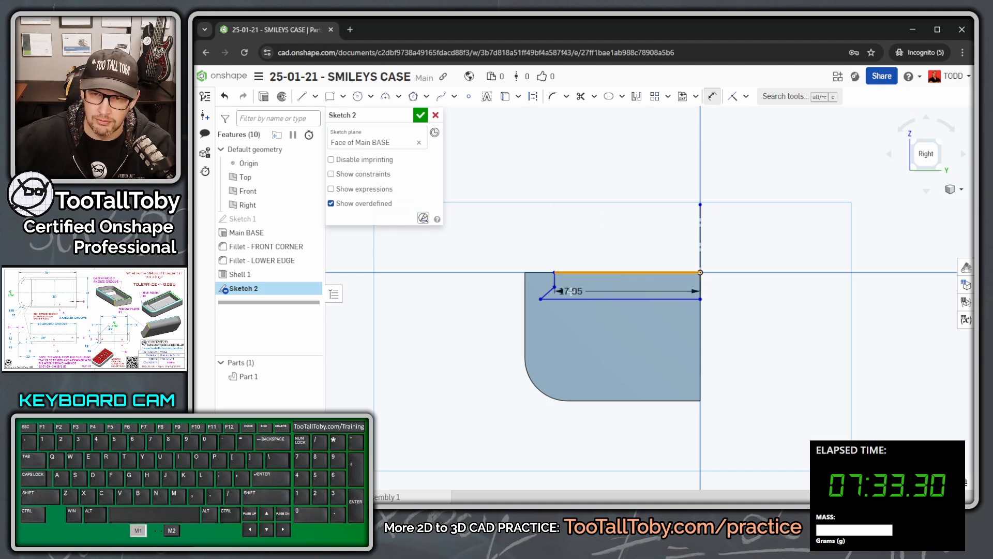
left_click(569, 298)
left_click(467, 329)
type("3.12")
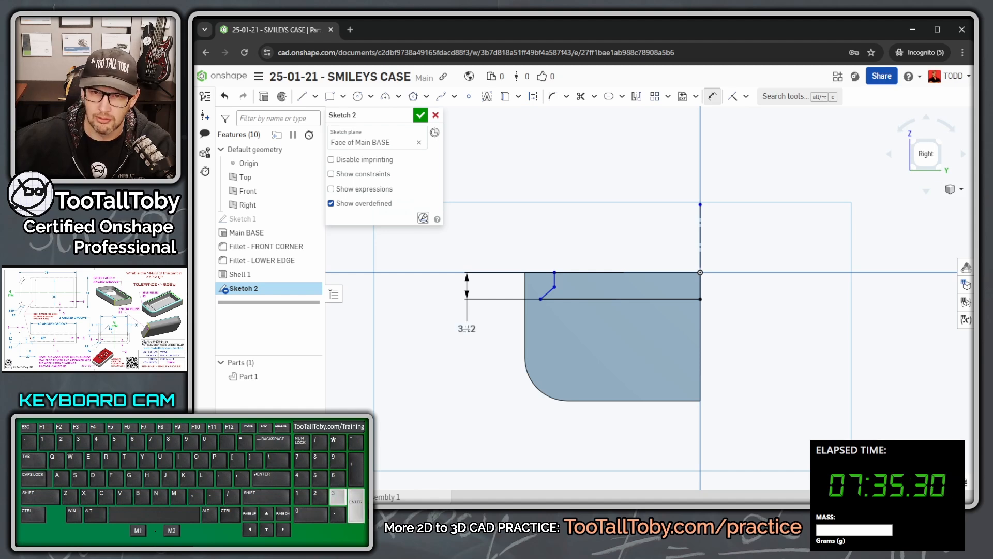
key("Return")
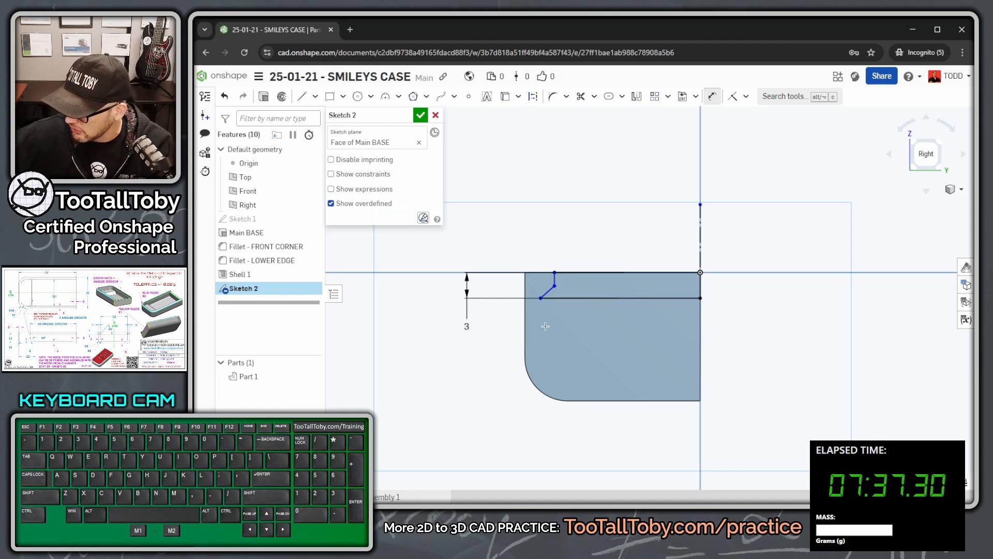
Step: Dimension the angle between the slanted line and the profile's bottom line as 45°
left_click(546, 290)
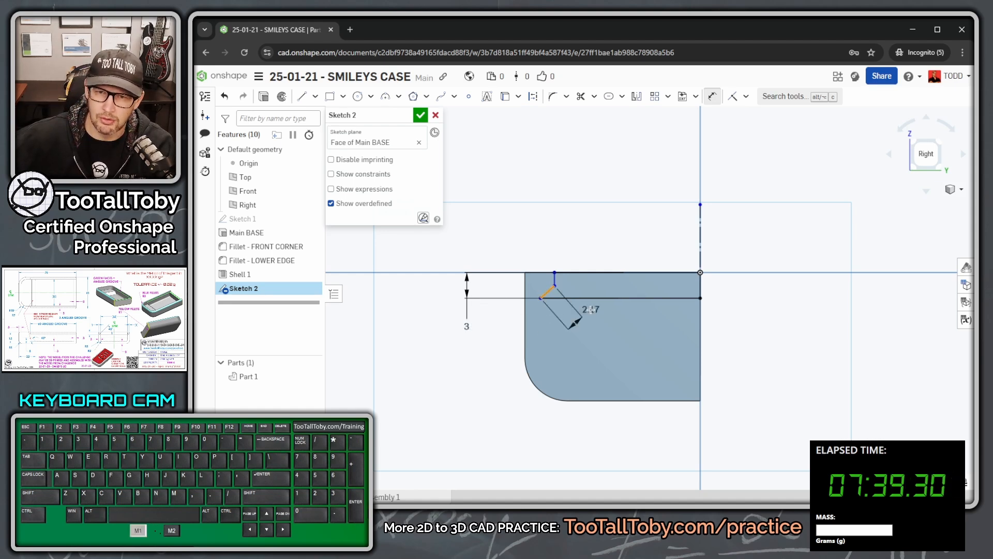
left_click(585, 298)
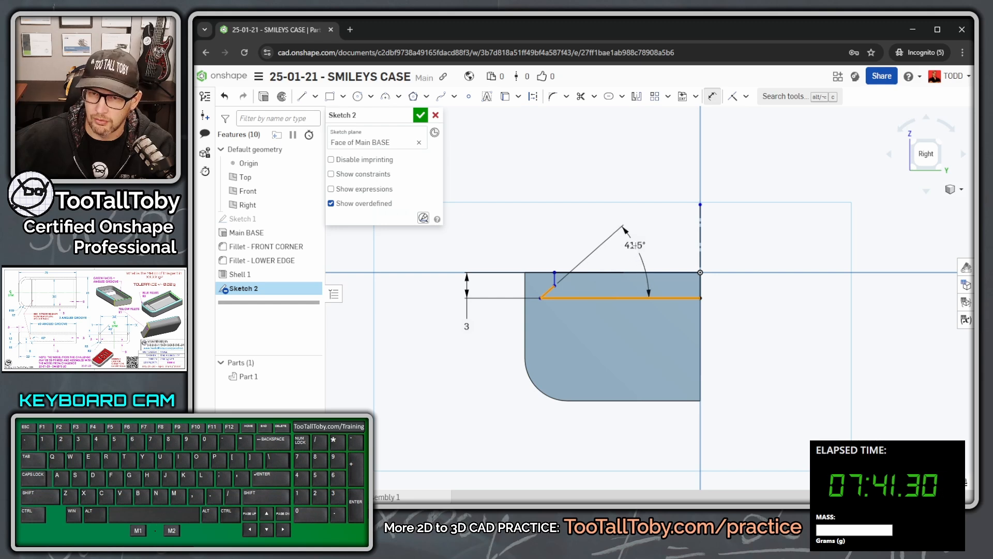
left_click(639, 247)
type("45")
key("Return")
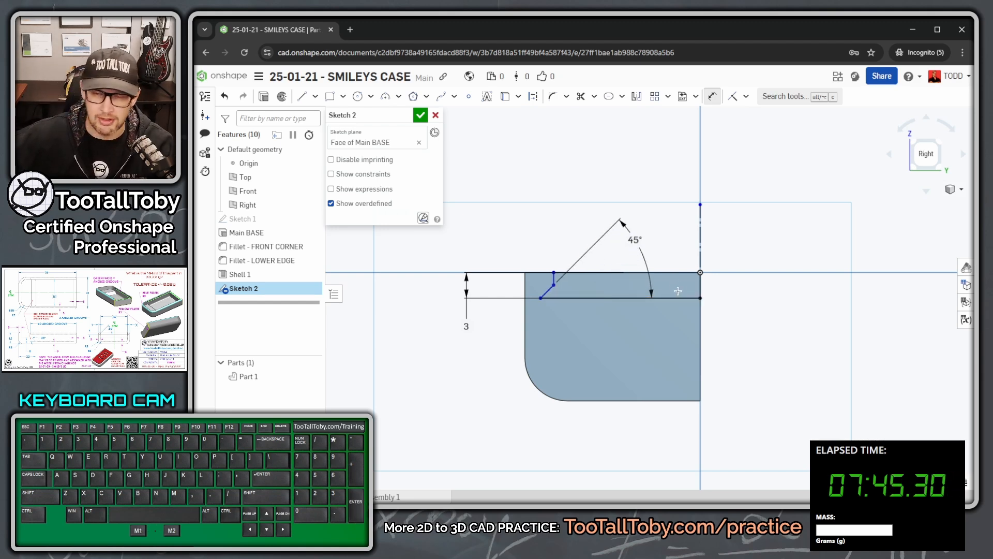
Step: Dimension the short vertical line about the centreline as a 35 mm diameter
left_click(554, 274)
left_click(700, 244)
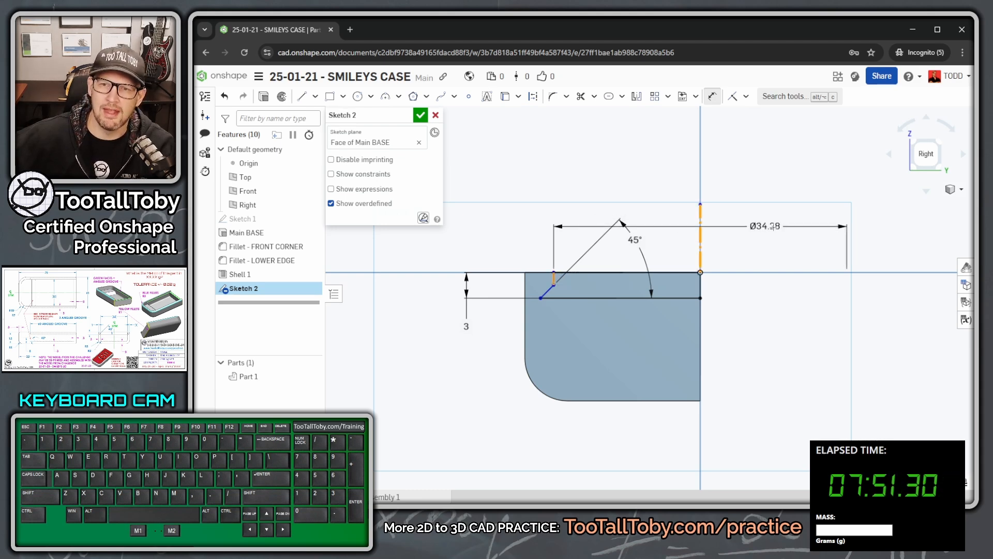
left_click(766, 223)
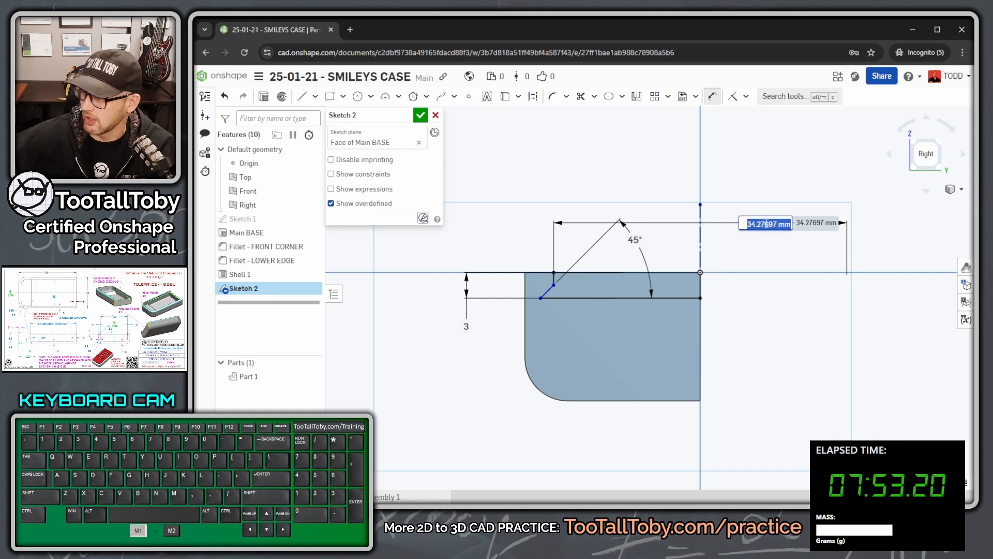
type("35")
key("Return")
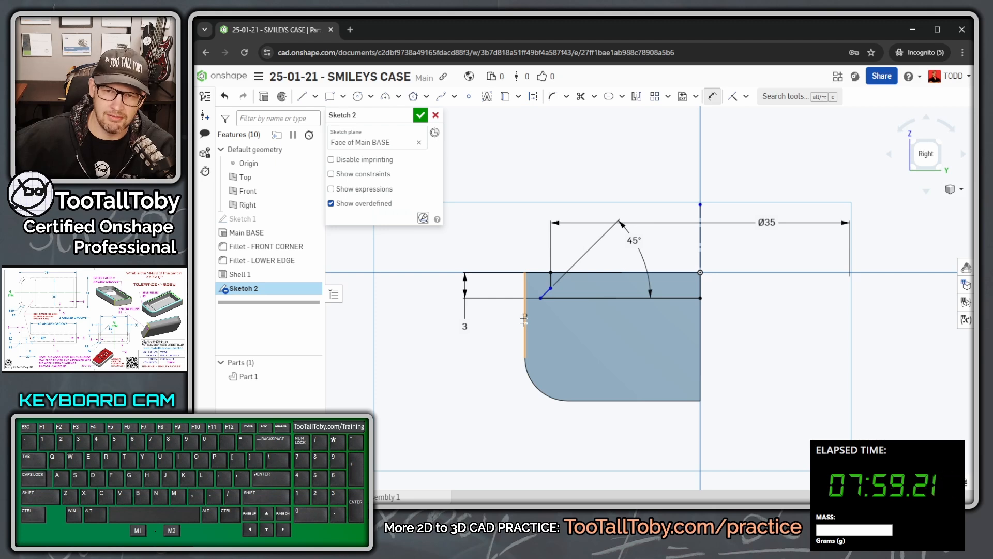
Step: Dimension the gap between the body's outer edge and the profile's lower outer corner as 1 mm
left_click(540, 299)
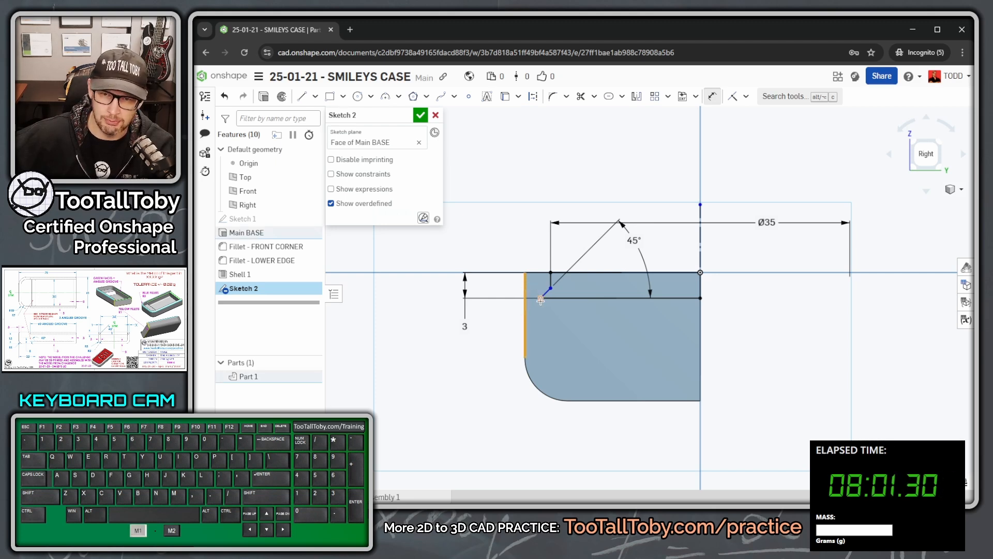
double_click(508, 236)
type("1")
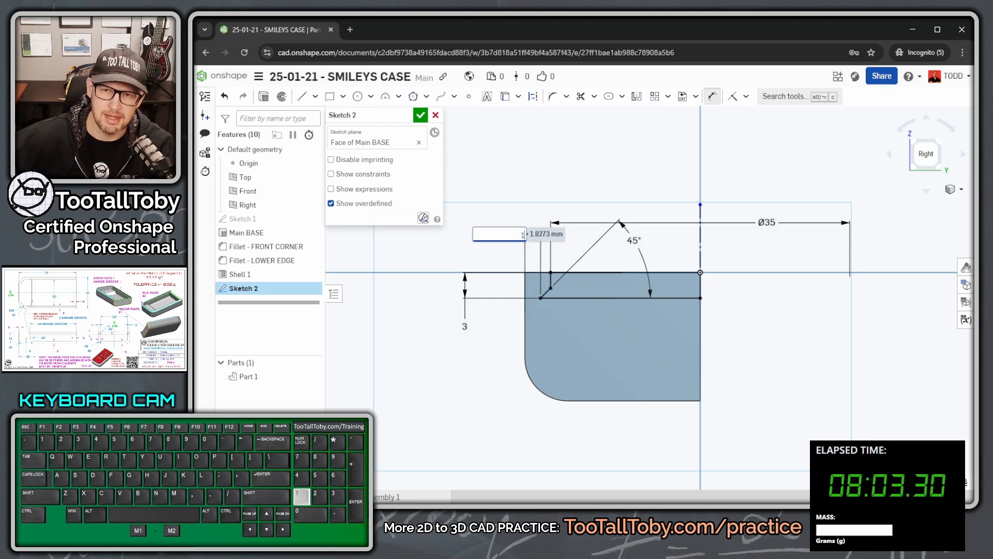
key("Return")
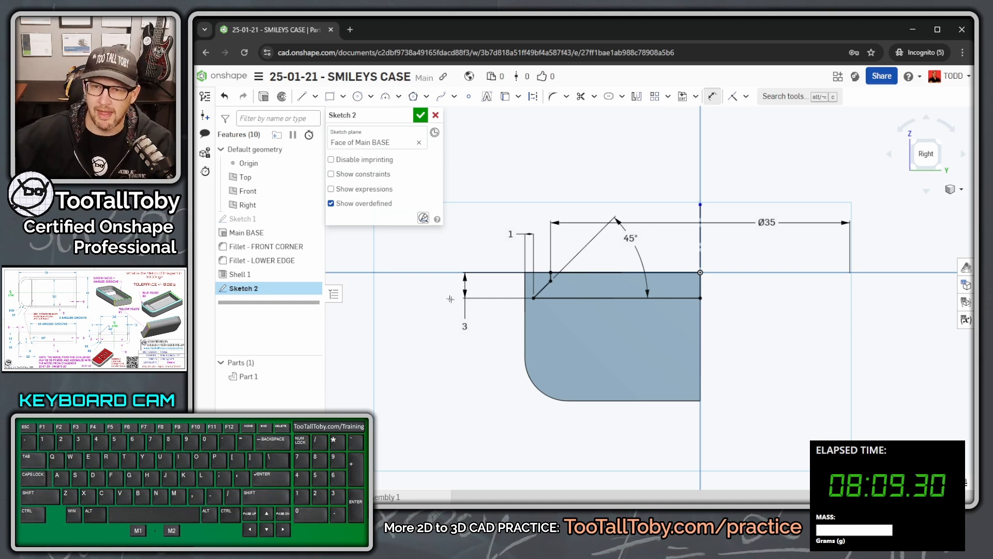
Step: Extrude the groove profile 60 mm as a Remove cut into the body
right_click_drag(560, 273, 566, 174)
key("s")
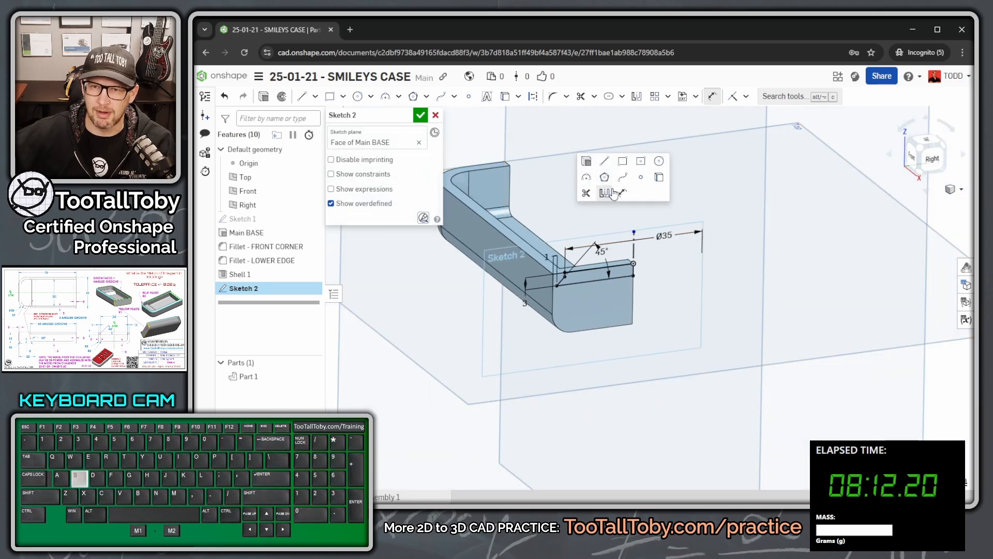
left_click(590, 167)
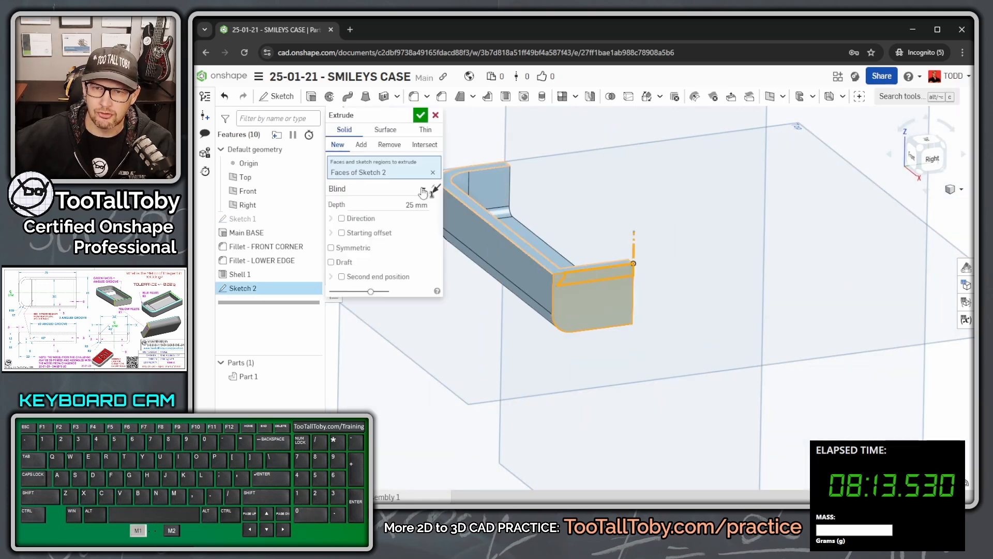
left_click(389, 146)
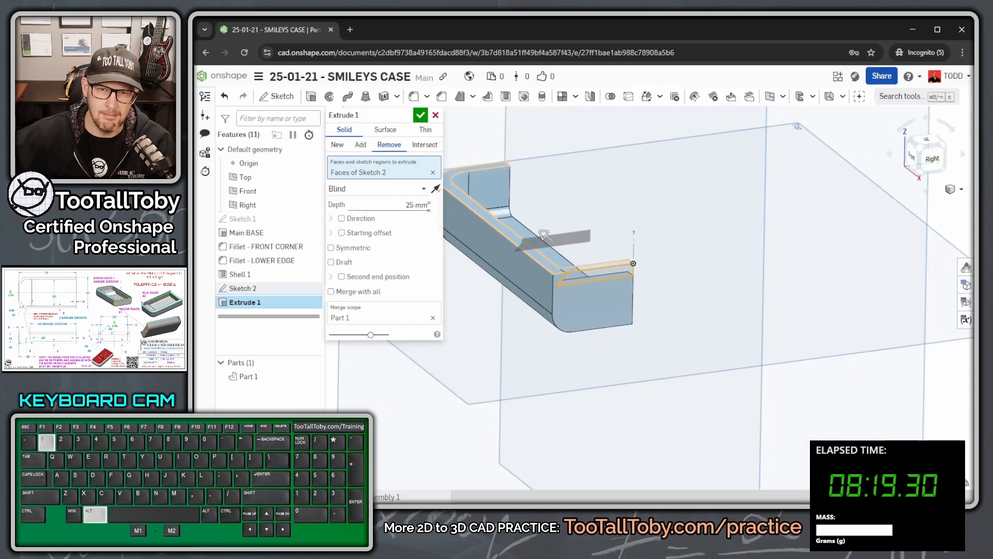
left_click(442, 258)
type("60")
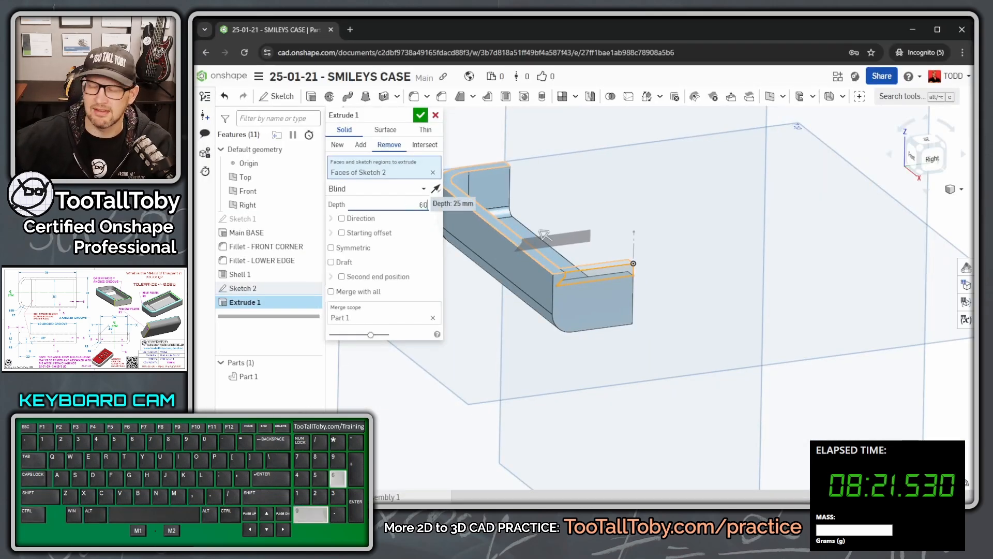
key("Return")
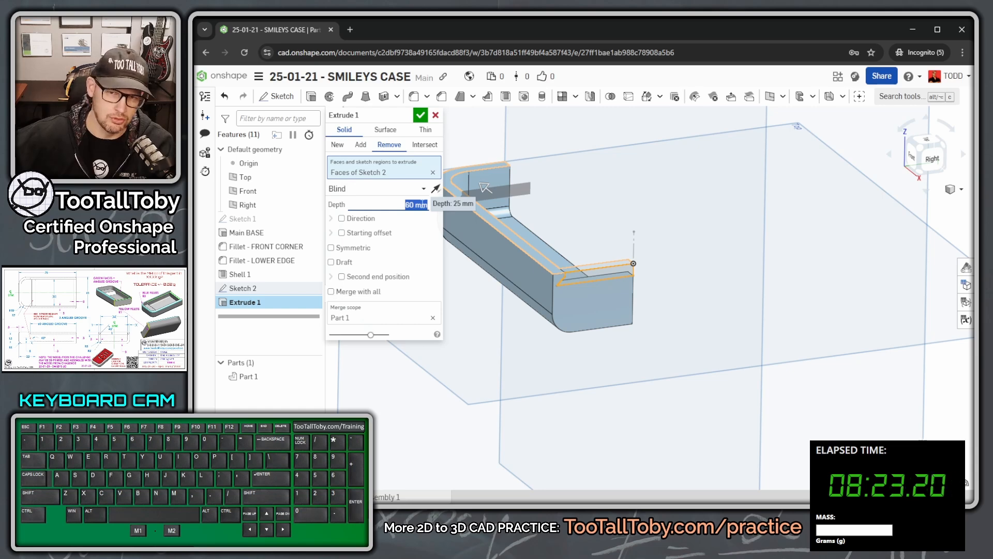
key("Return")
Step: Rename the groove's cut extrude feature as "CUT Angled Groove"
right_click_drag(658, 315, 454, 248)
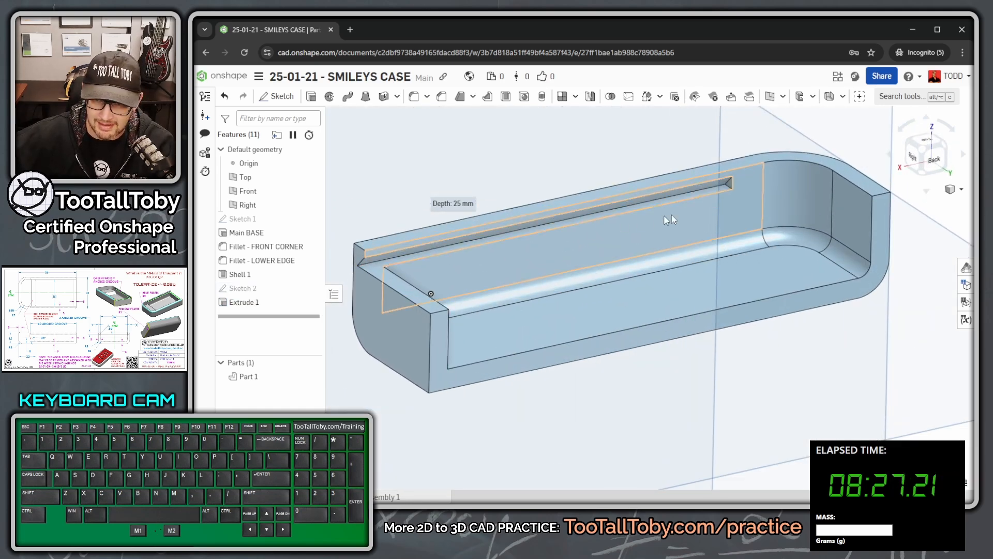
scroll(718, 315, "down", 4)
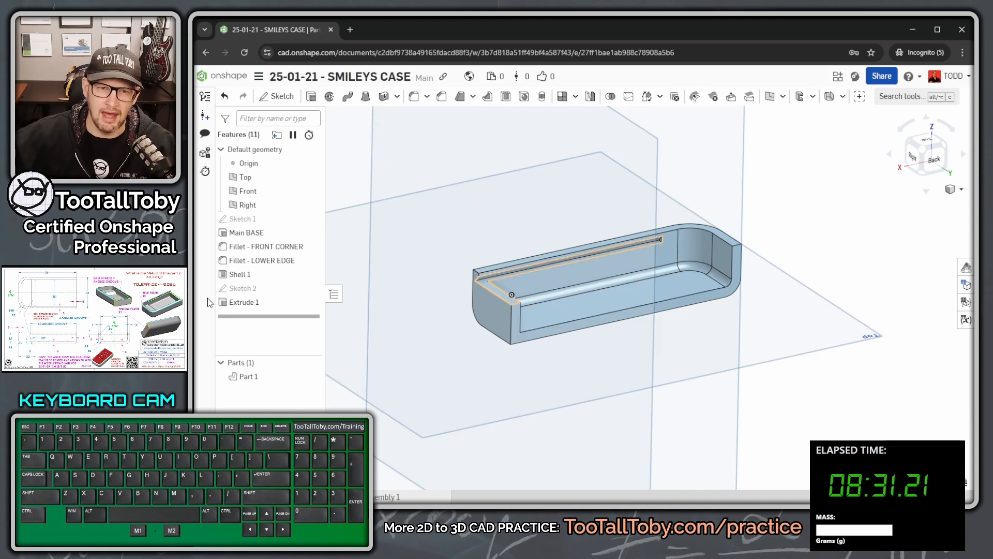
left_click(248, 302)
key("shift+n")
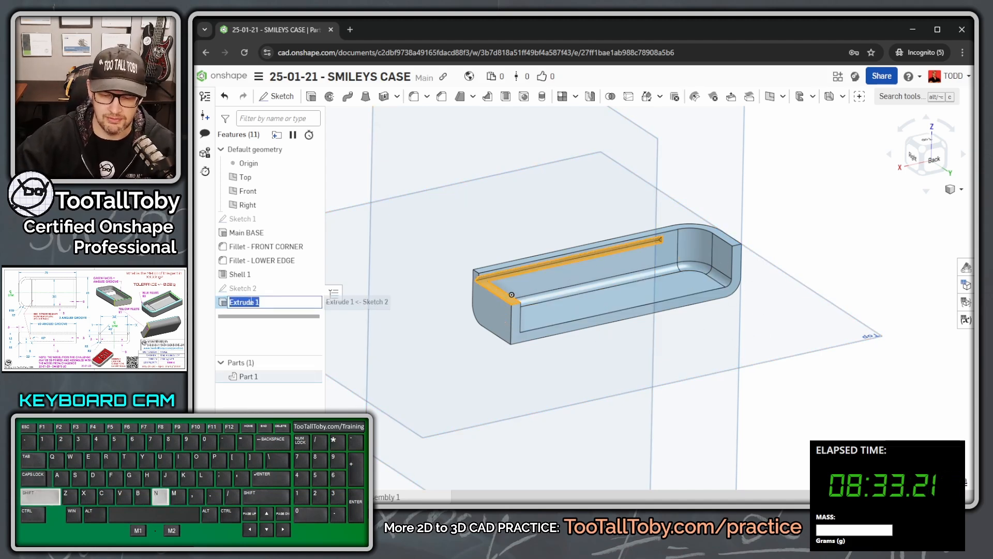
type("CUT Angled G")
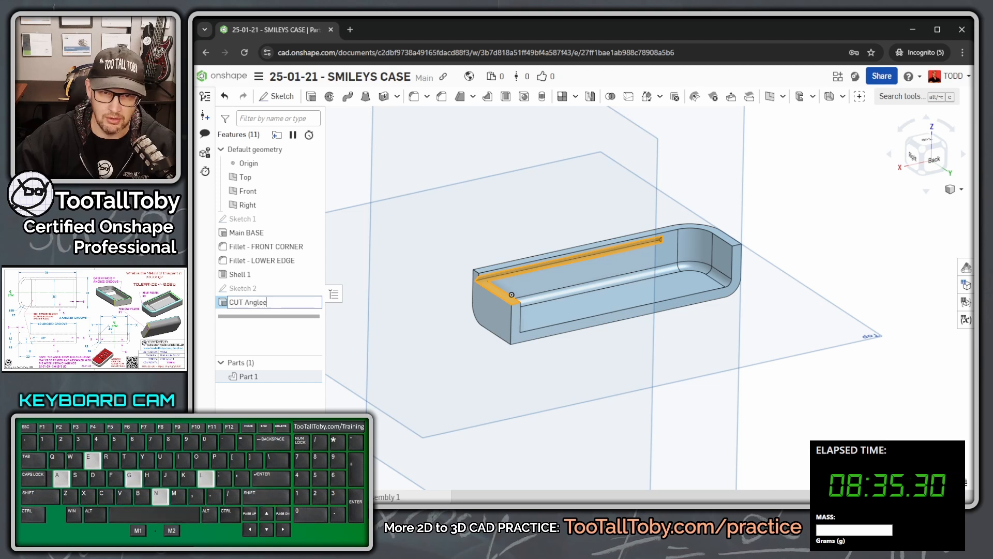
type("roove")
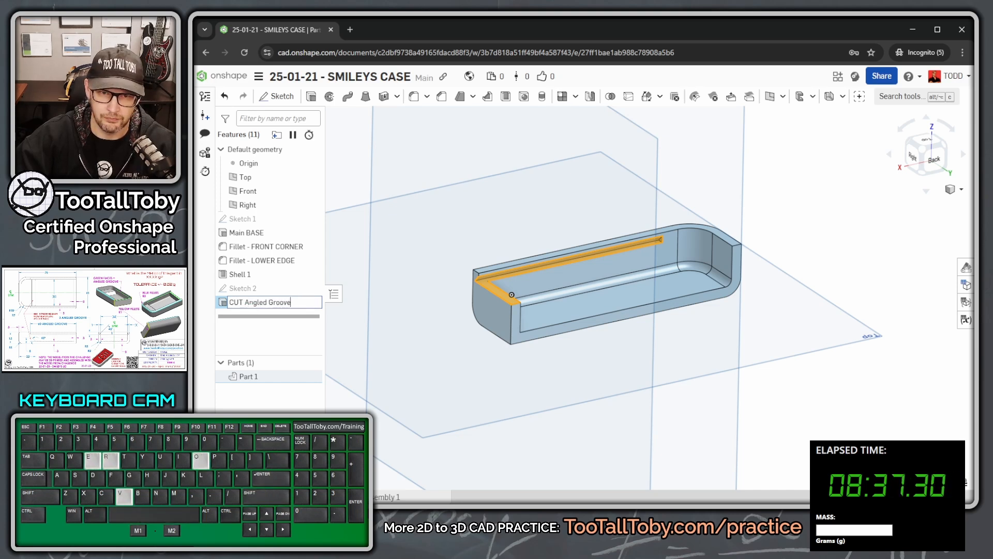
key("Return")
left_click(834, 237)
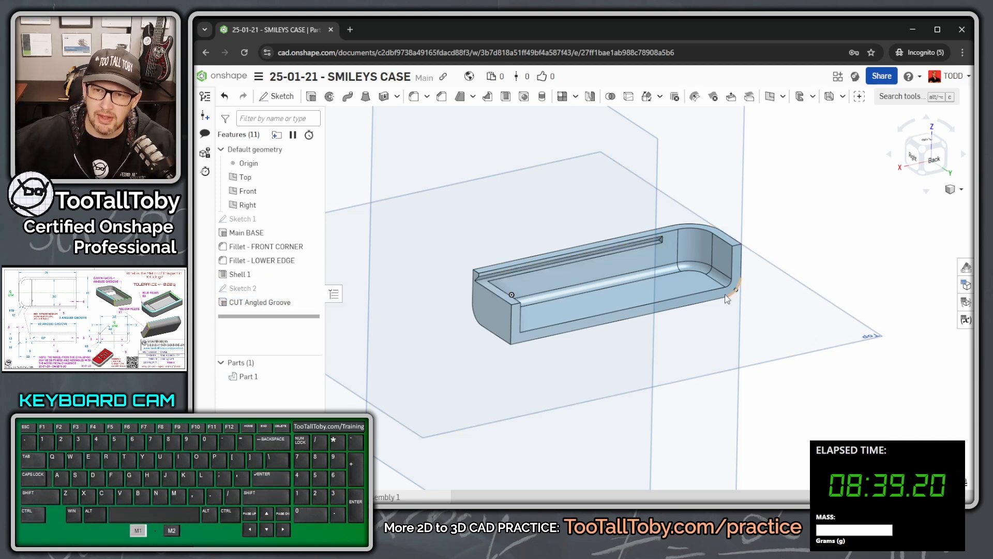
Step: On the body's open cut face, sketch a horizontal line about 13.4 mm from the inner end wall, continuing diagonally about 10 mm to the inner floor
left_click(710, 300)
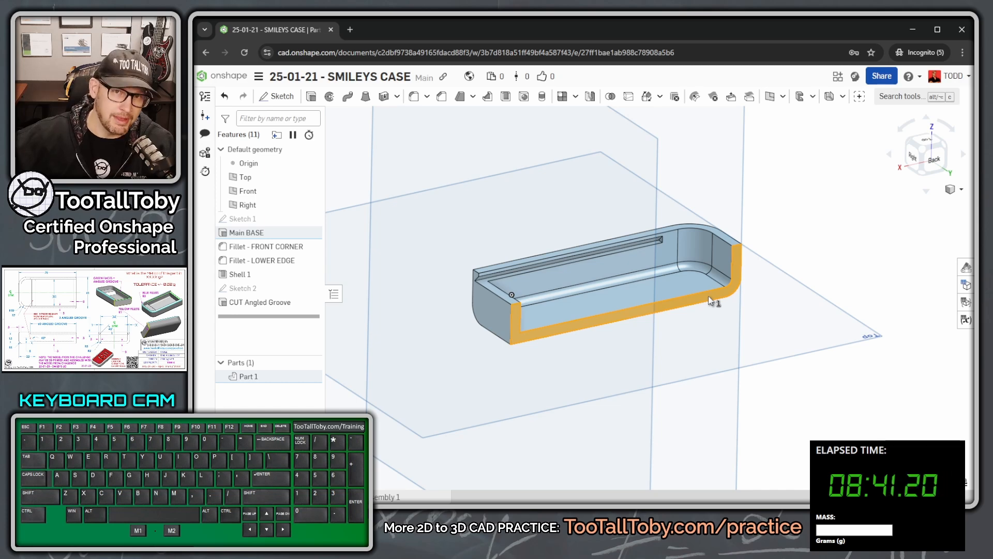
key("s")
left_click(723, 288)
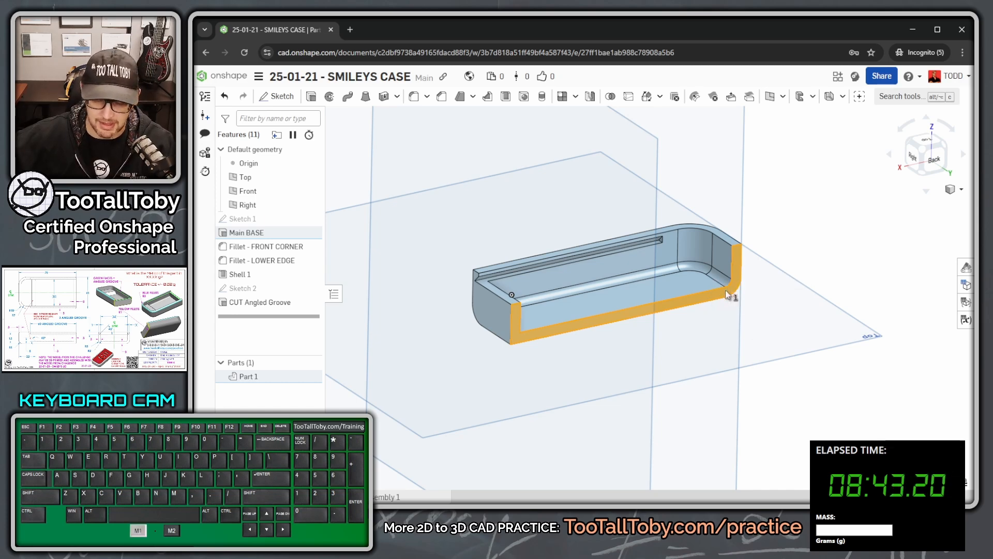
key("s")
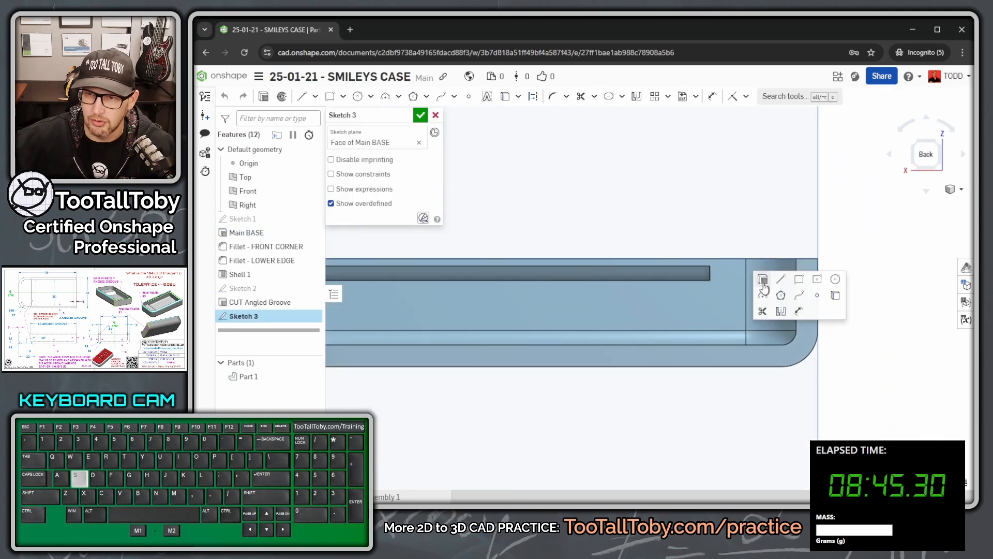
left_click(778, 284)
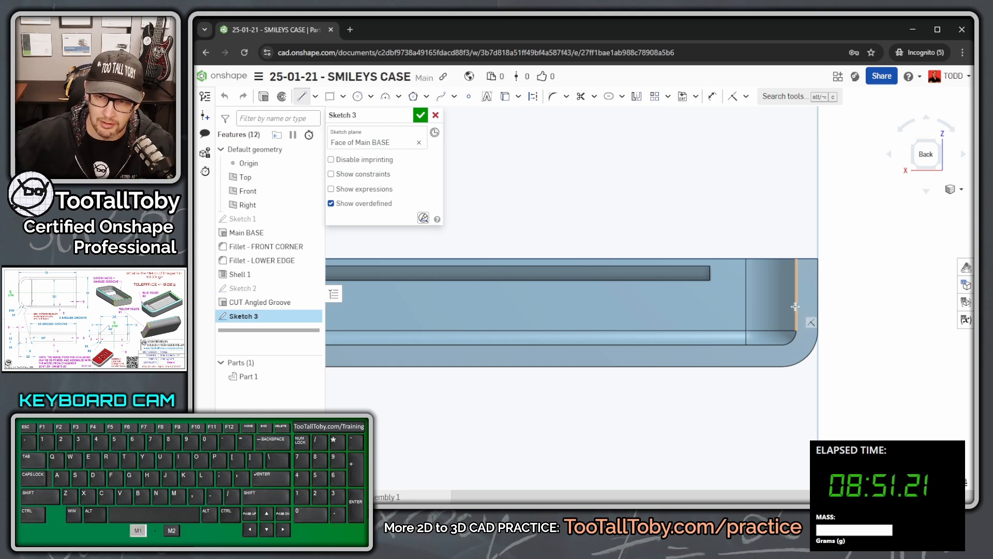
left_click(795, 306)
left_click(699, 306)
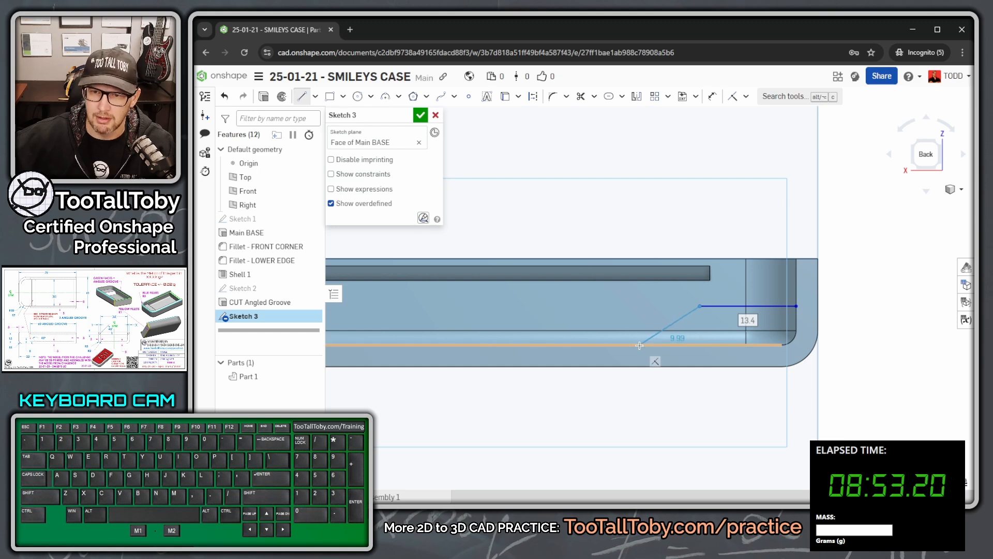
left_click(640, 345)
key("Escape")
Step: Dimension the angle between the slanted line and the horizontal line as 45°
right_click(709, 185)
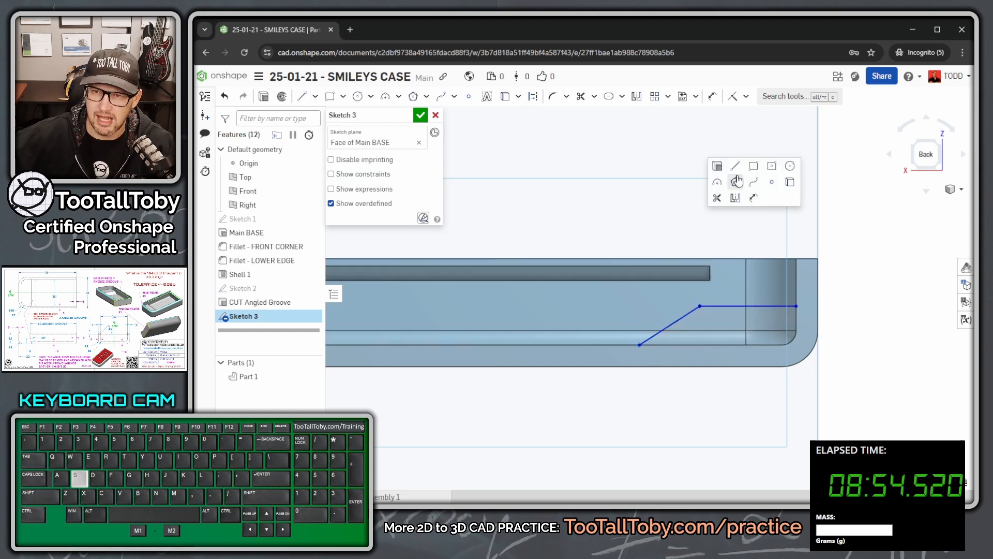
left_click(753, 199)
left_click(677, 321)
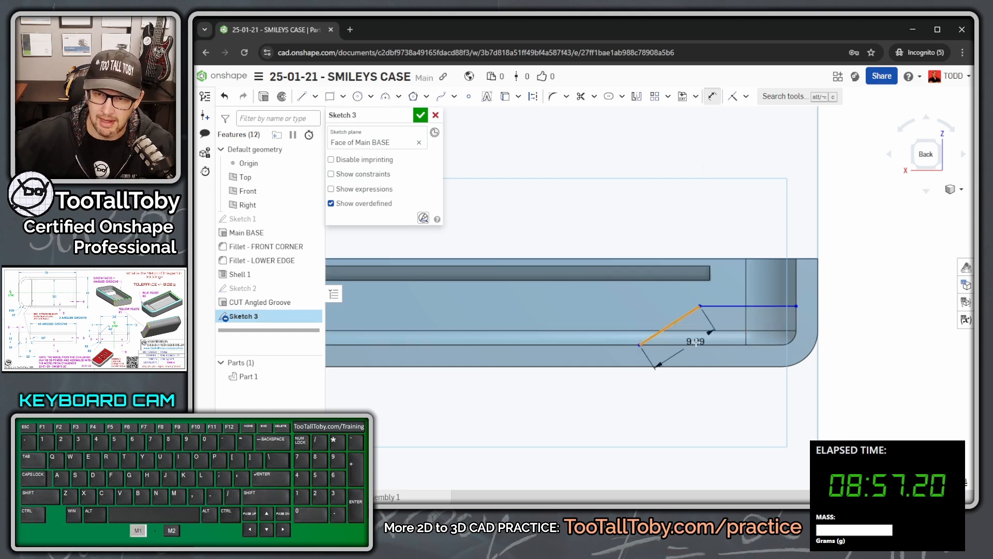
left_click(701, 344)
left_click(721, 325)
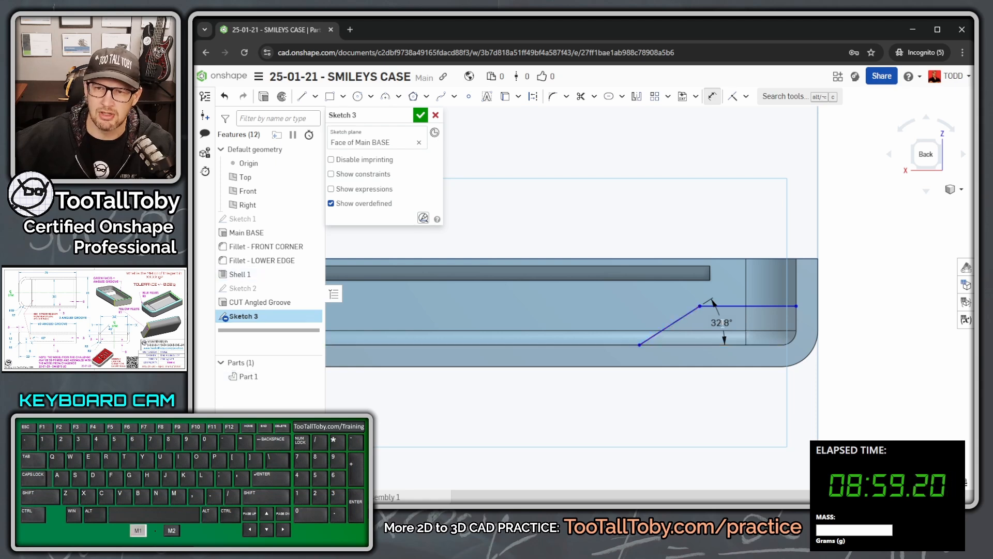
type("45")
key("Return")
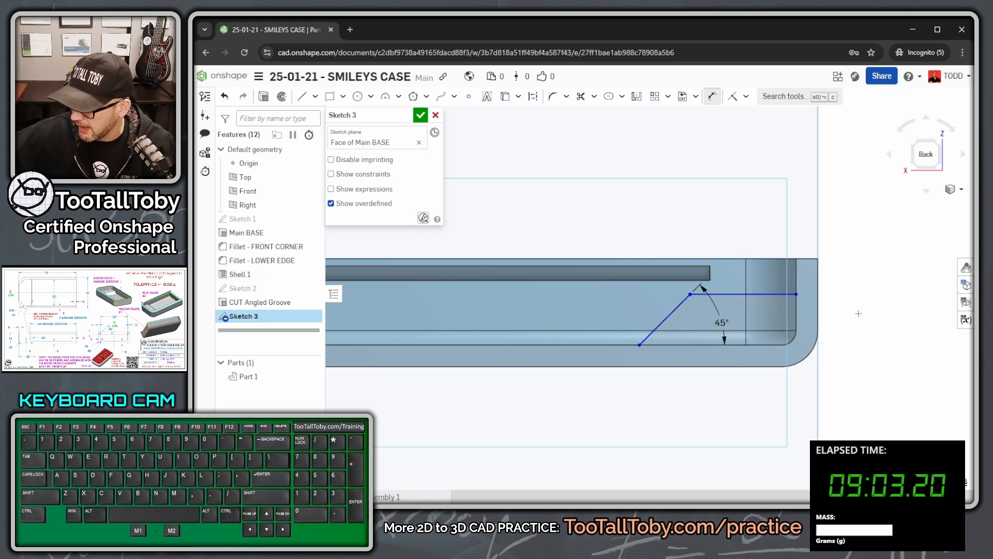
Step: Dimension the height of the horizontal line above the body's bottom edge as 8 mm
left_click(762, 294)
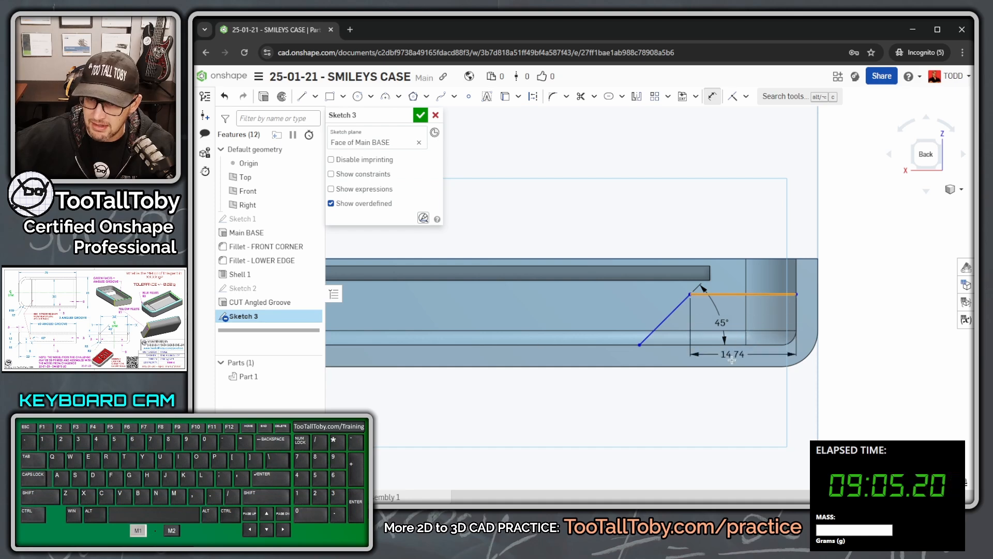
left_click(734, 367)
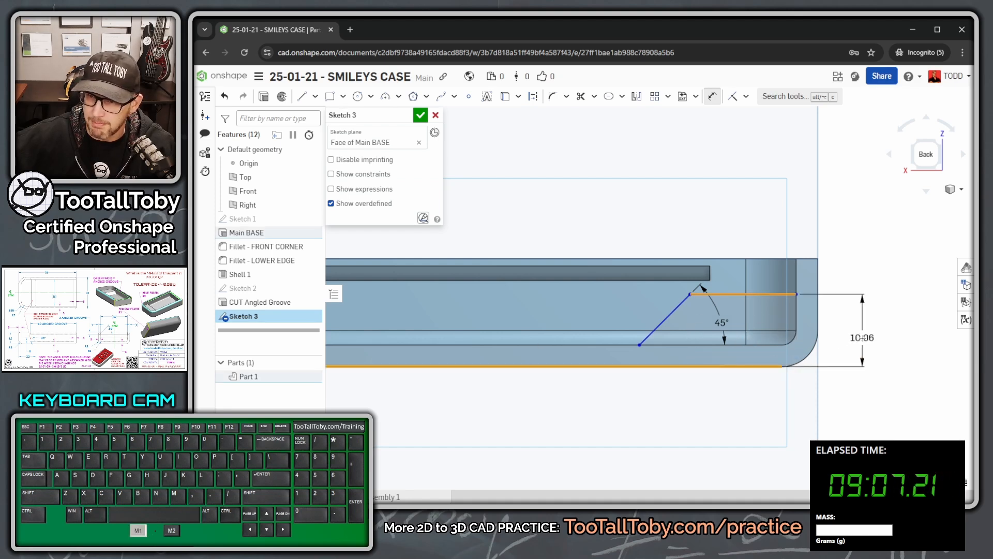
left_click(860, 337)
type("8")
key("Return")
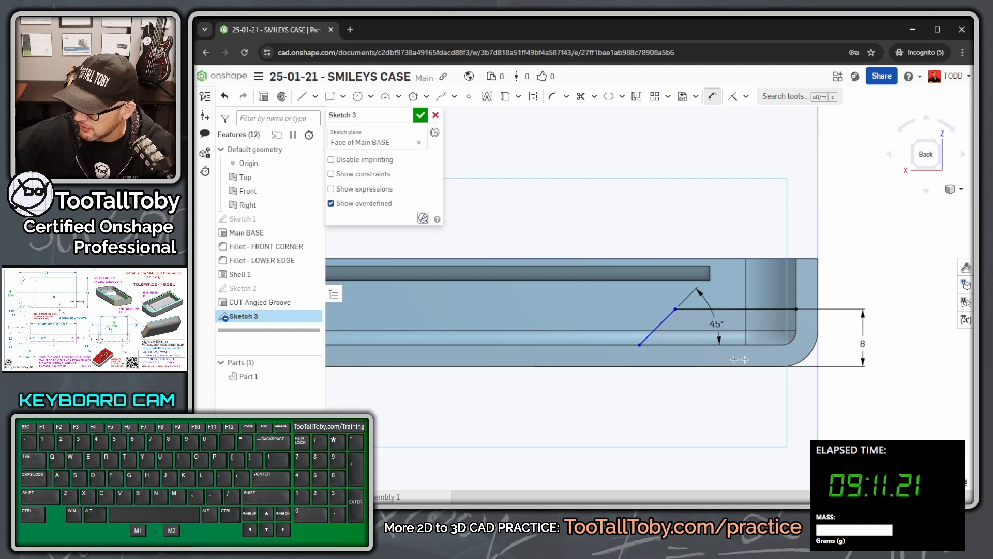
Step: Dimension the distance from the body's outer end edge to the slanted line's lower endpoint as 22 mm
left_click(818, 279)
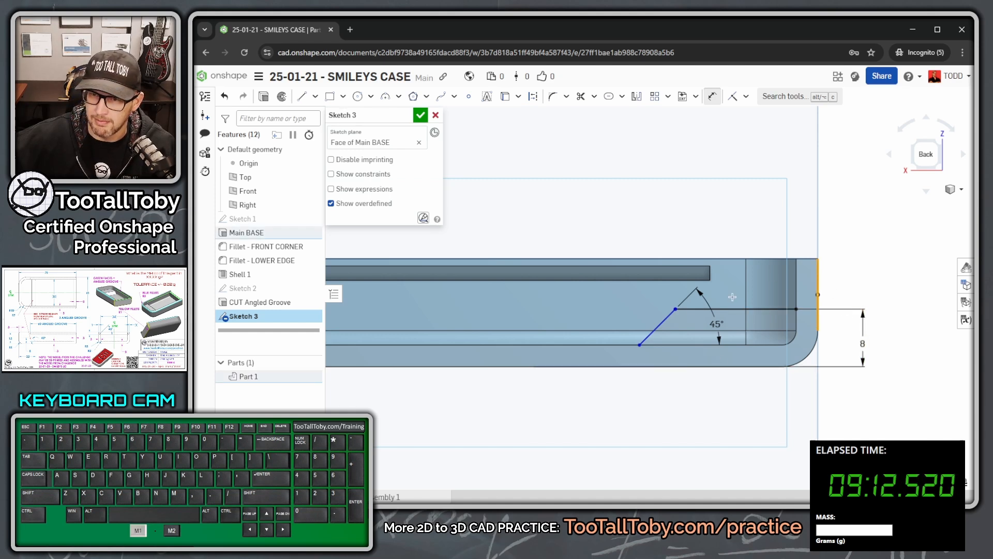
left_click(640, 344)
left_click(745, 404)
type("22")
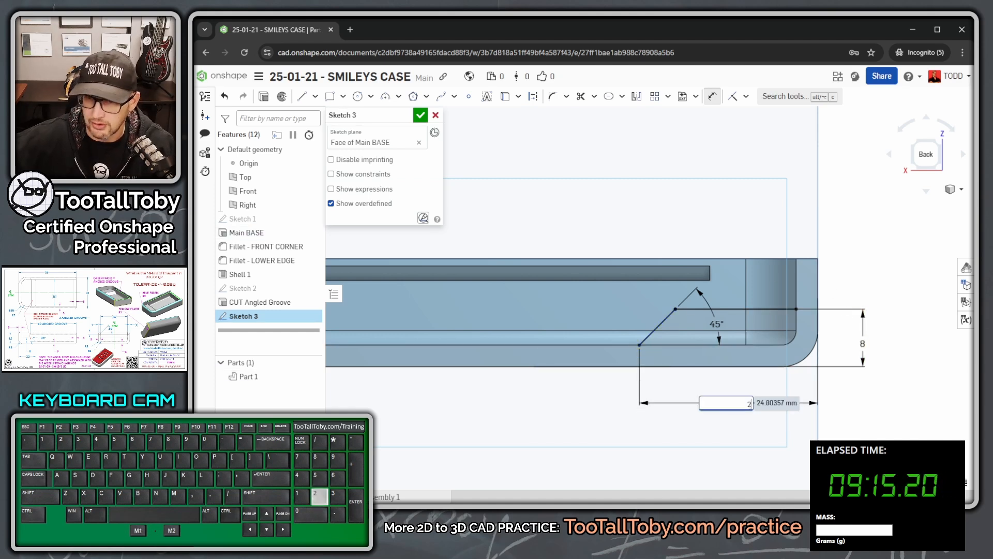
key("Return")
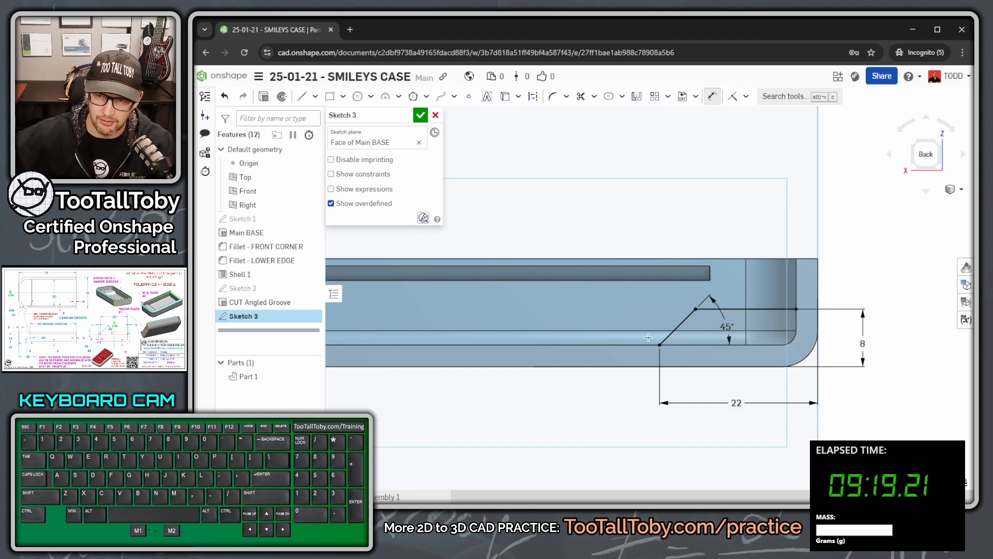
Step: Move the 45° angle dimension above the body, clear of the sketched lines
scroll(795, 345, "down", 3)
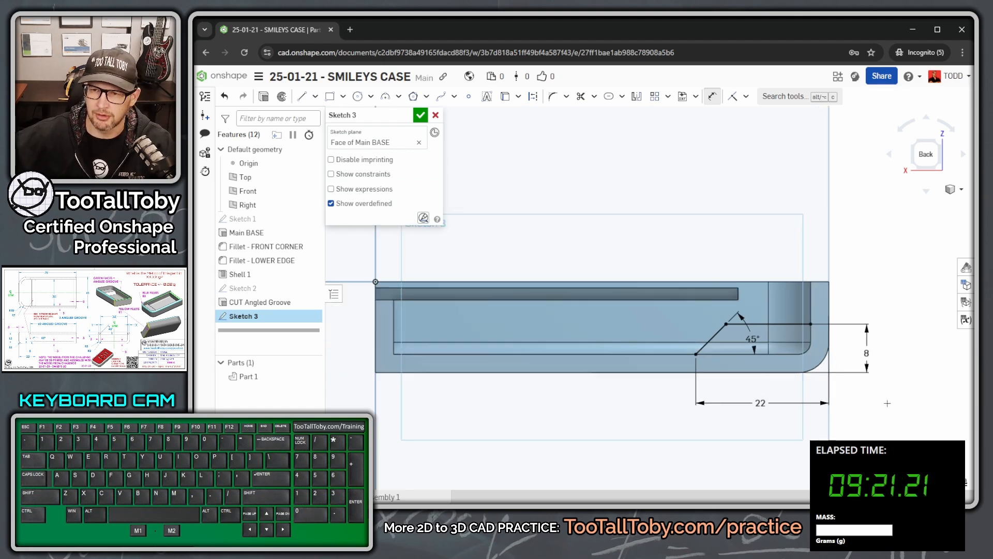
left_click_drag(772, 344, 730, 275)
scroll(856, 362, "down", 3)
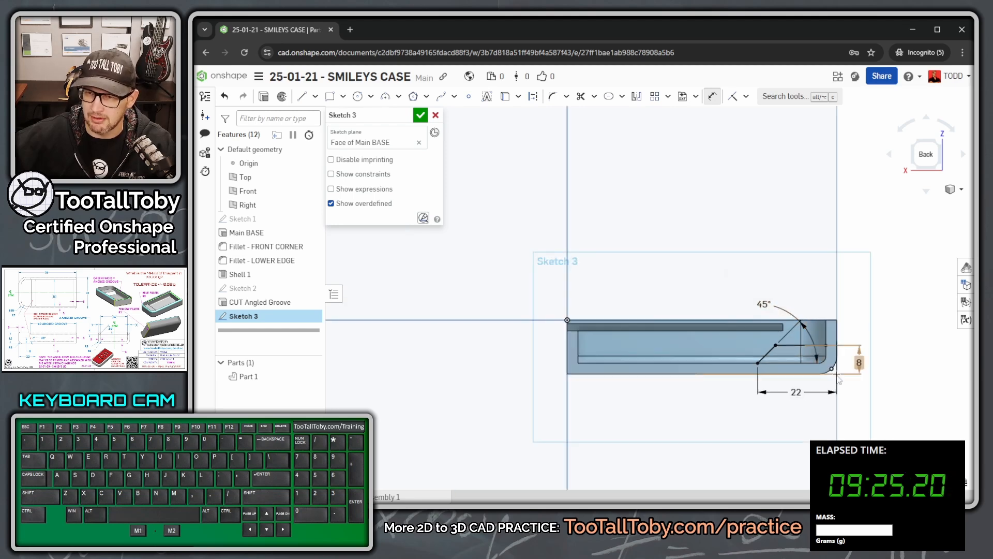
scroll(856, 362, "up", 3)
Step: Extrude the closed region between the slanted and horizontal lines Up to part, ending on the shelled body and adding to it
right_click_drag(727, 349, 755, 370)
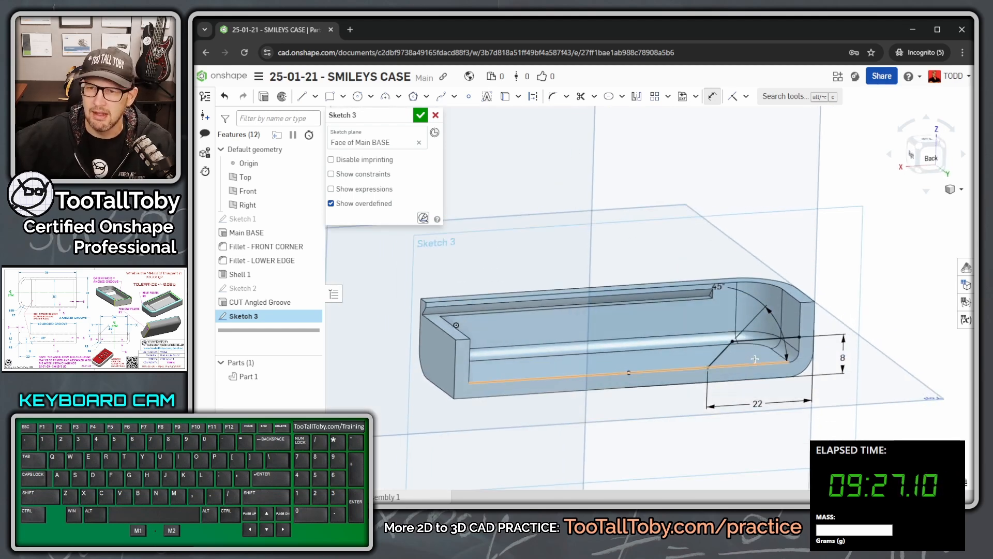
key("s")
left_click(631, 136)
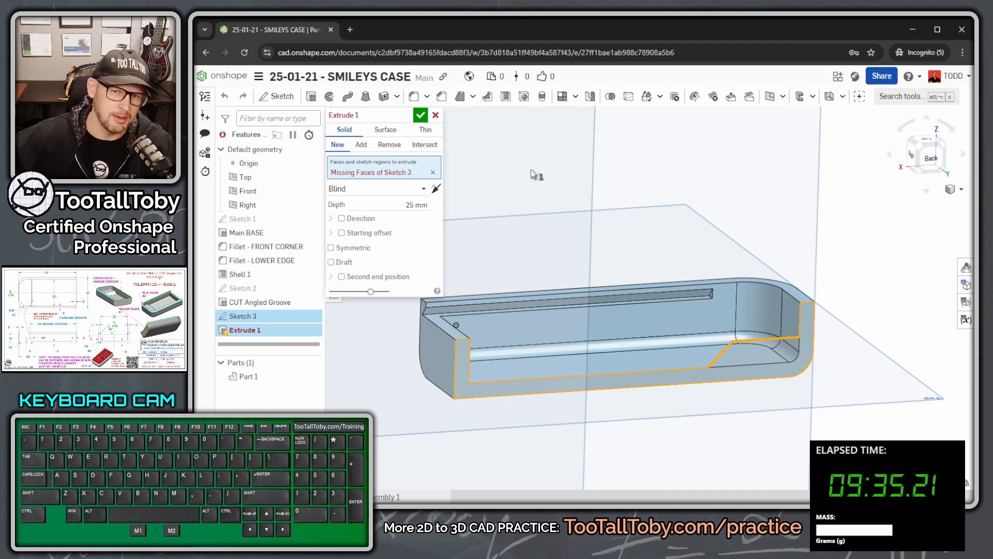
key("space")
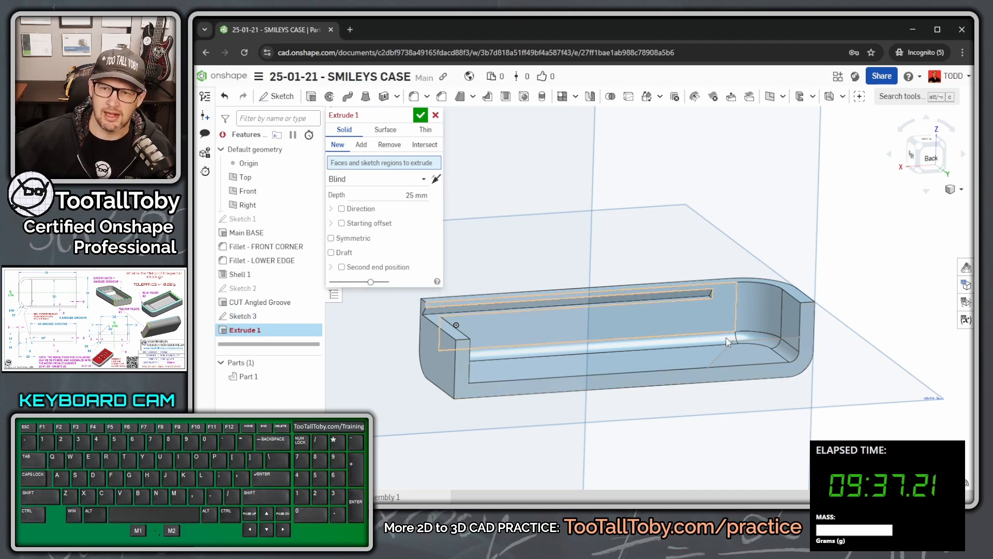
left_click(752, 364)
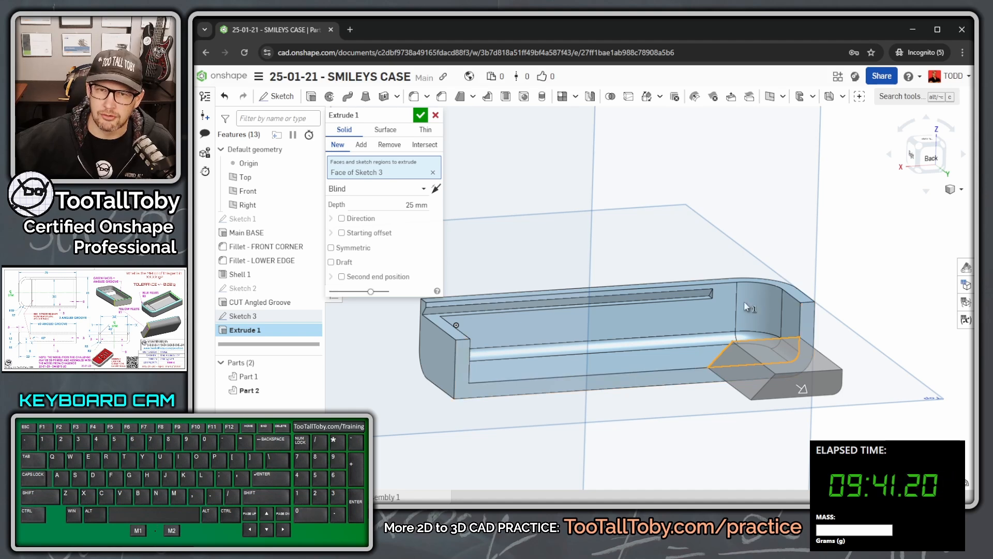
left_click(423, 188)
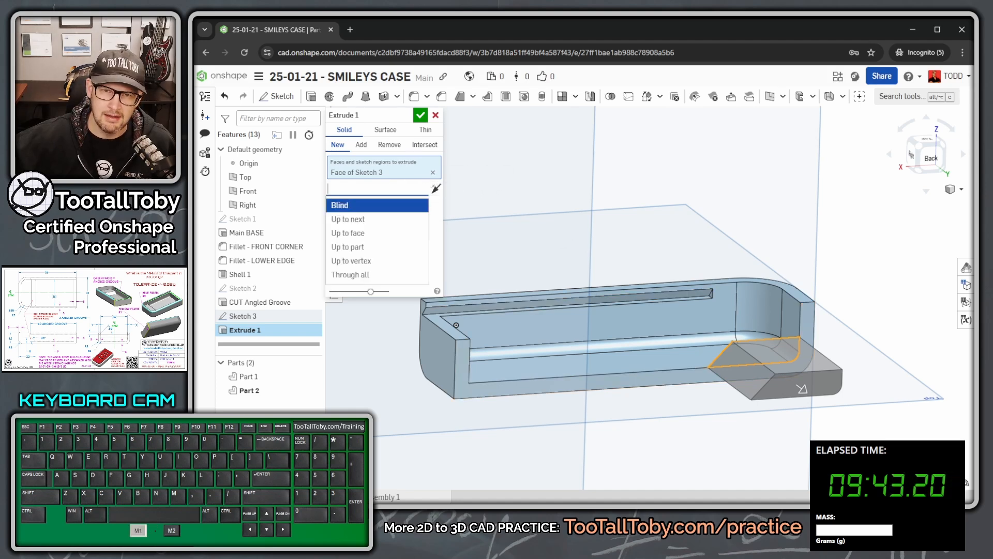
left_click(347, 247)
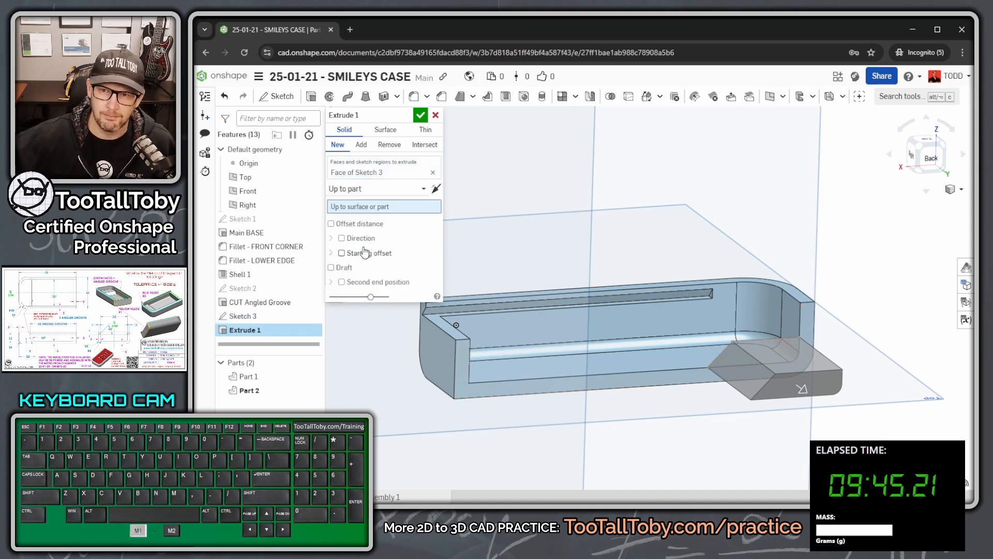
left_click(721, 315)
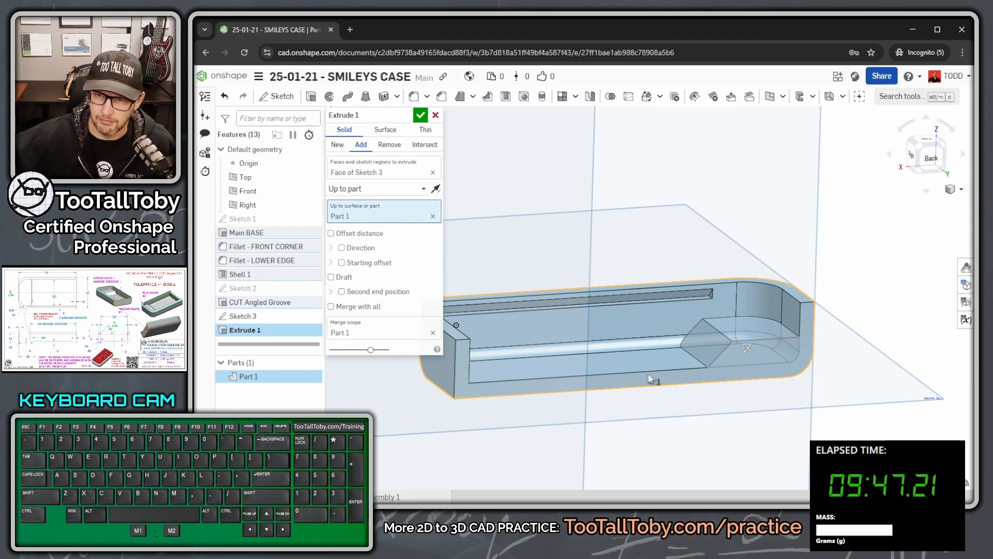
right_click_drag(654, 381, 679, 389)
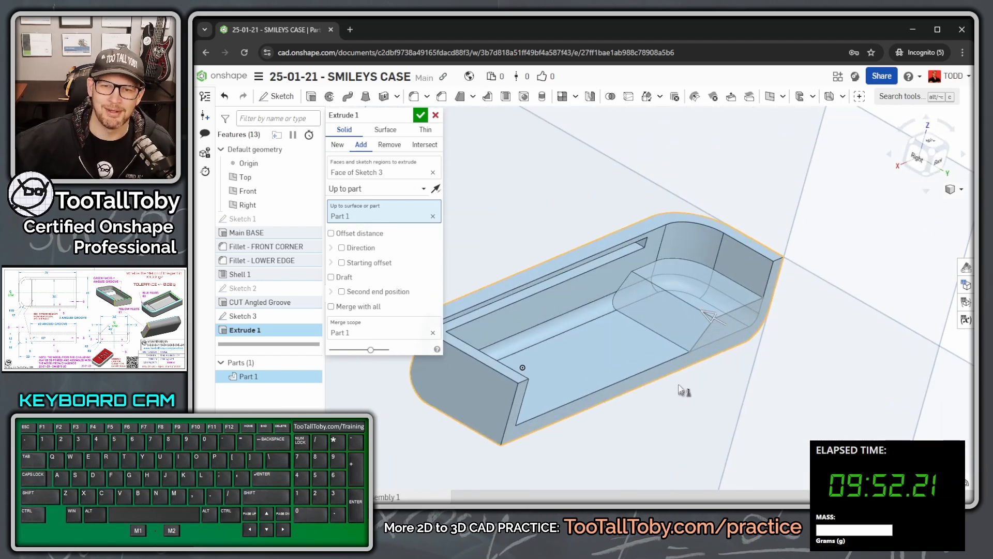
left_click(420, 115)
Step: Rename the new block extrusion feature as RAMP AREA
left_click(244, 334)
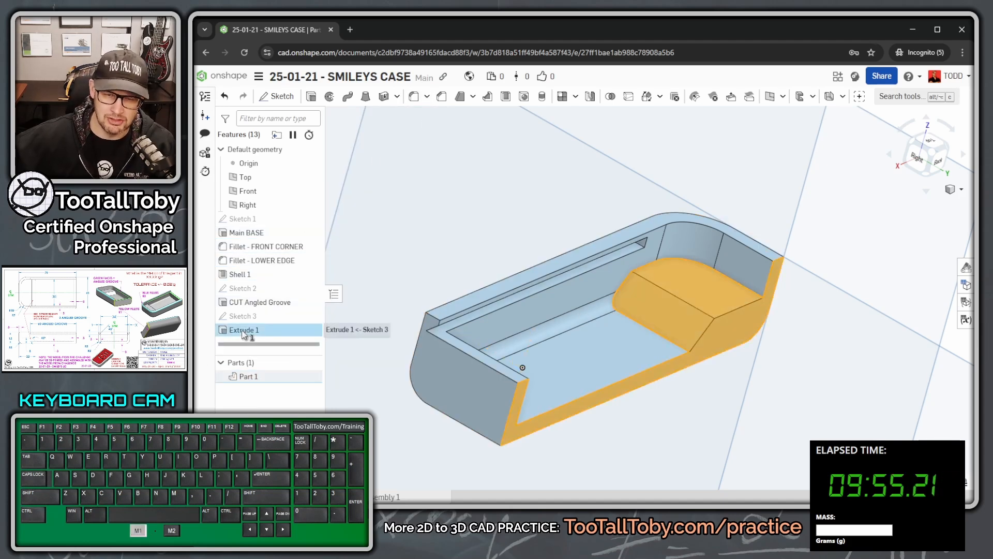
type("RAMP ARE")
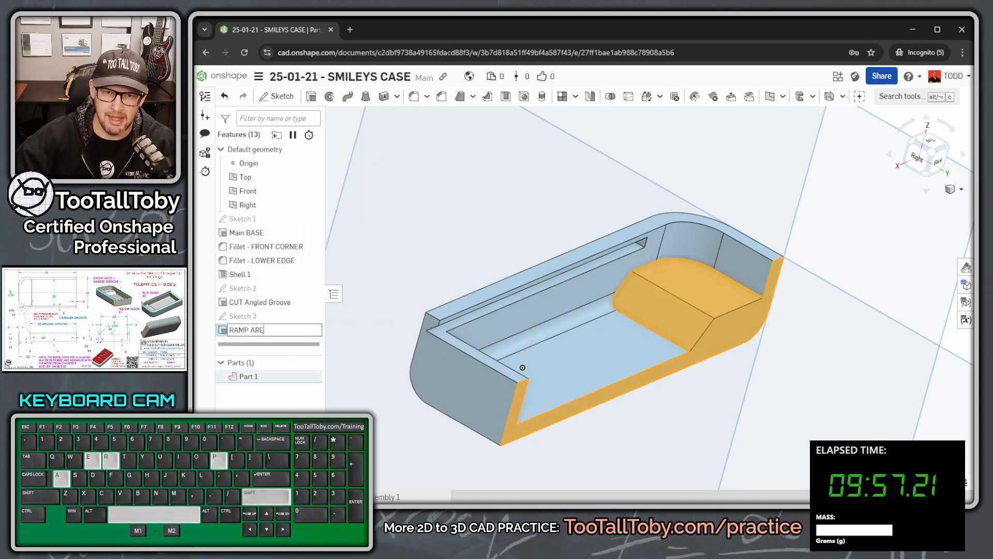
type("A")
key("Return")
Step: Fillet the outer upper edge of the body's long side wall with a 2 mm radius, using tangent propagation
scroll(476, 261, "down", 2)
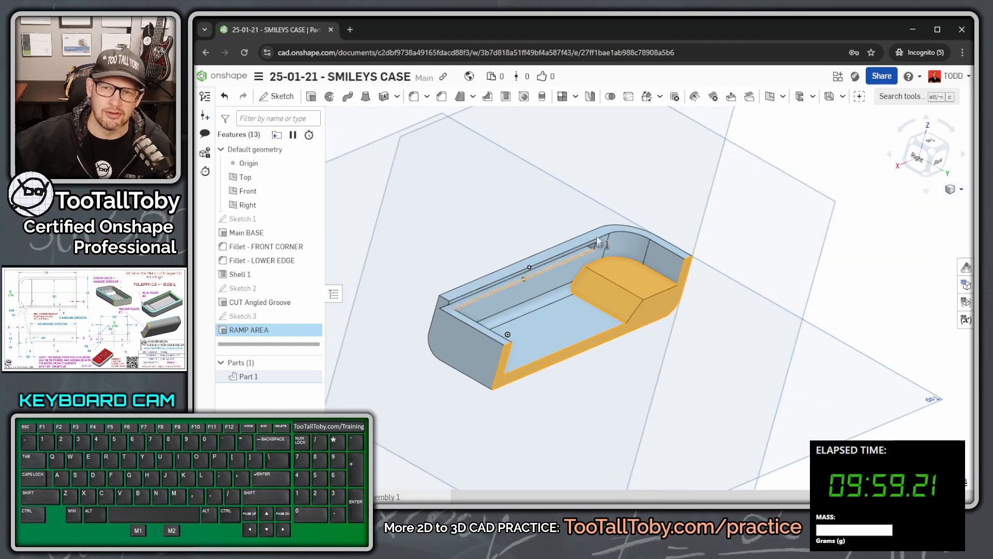
left_click(672, 175)
key("space")
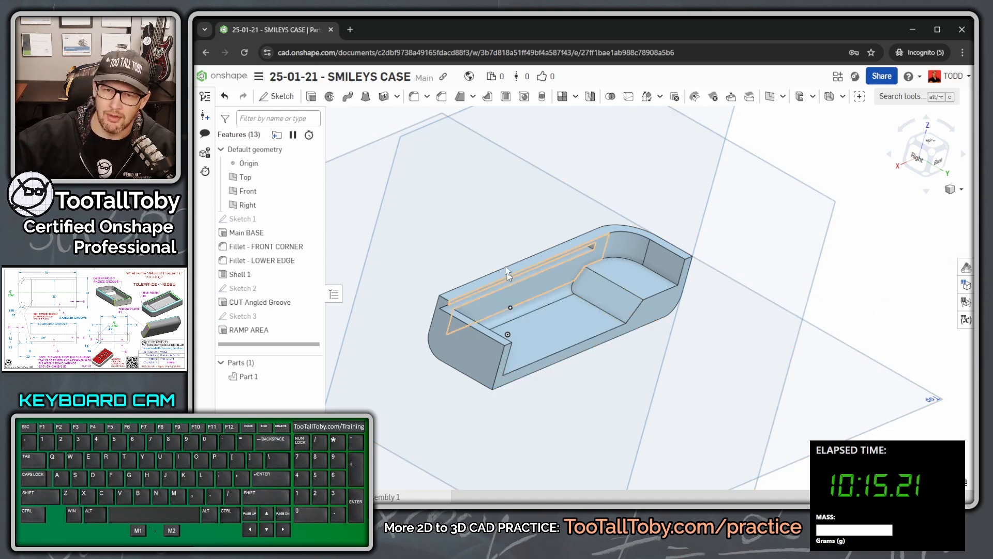
key("s")
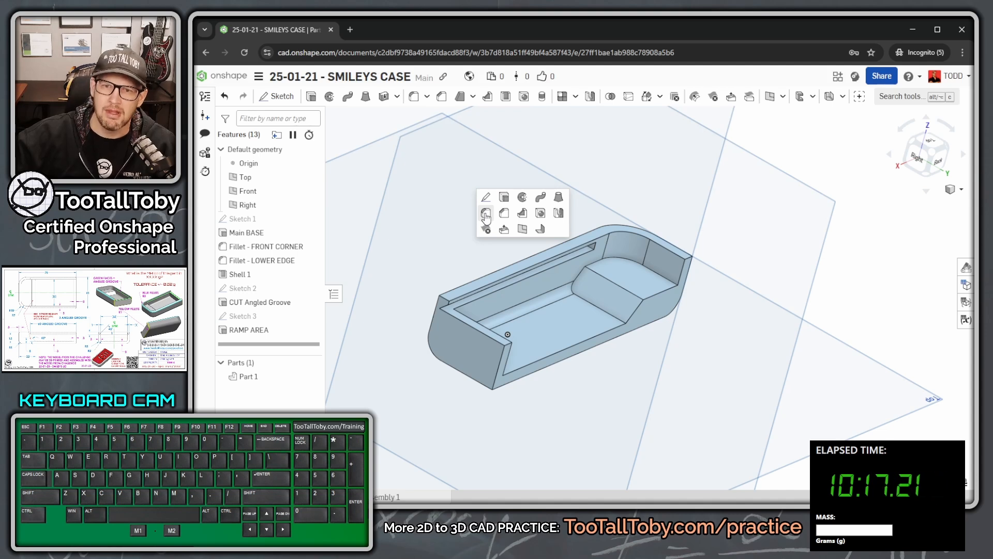
left_click(485, 214)
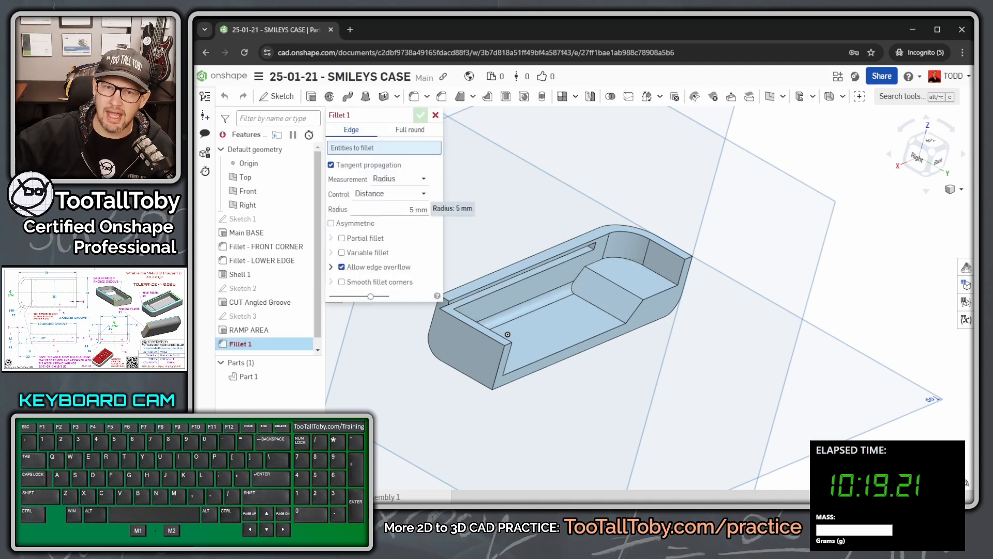
left_click(417, 210)
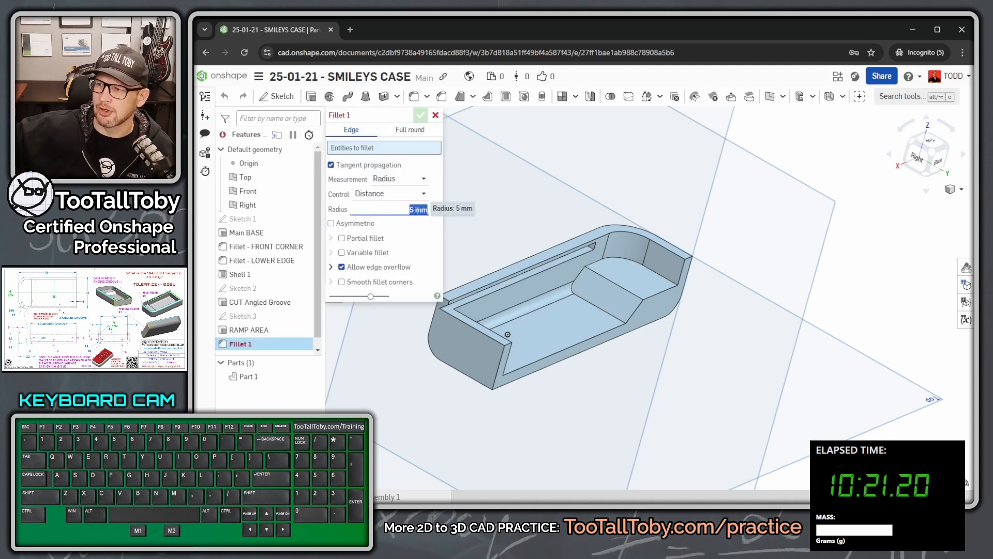
type("2")
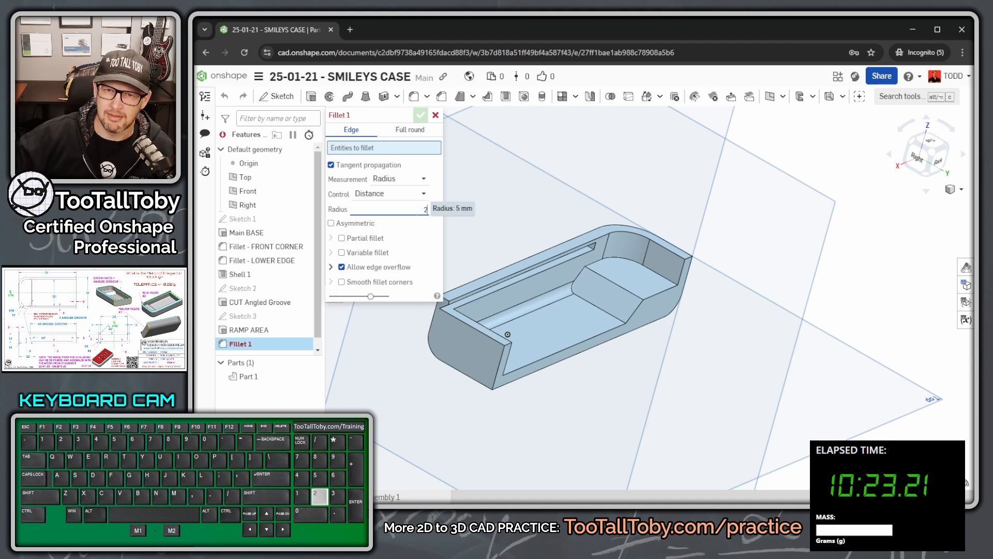
key("Return")
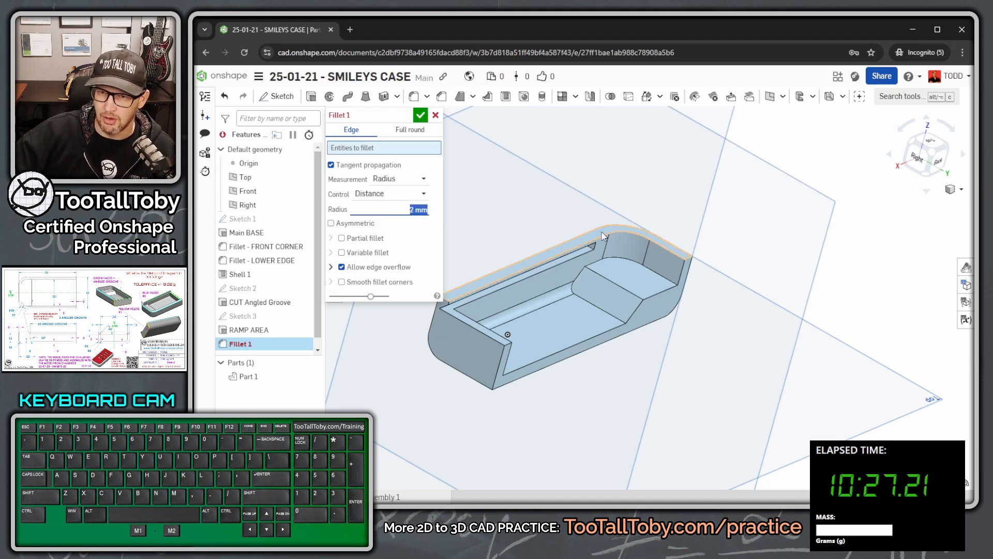
left_click(572, 239)
right_click_drag(572, 238, 506, 199)
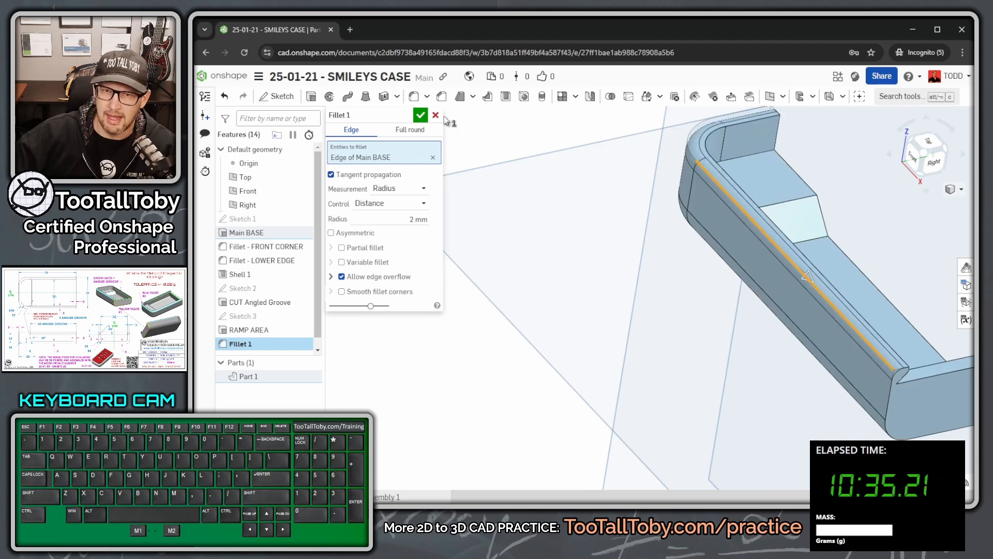
left_click(420, 115)
Step: Fillet the outer edge around the body's flat end face with a 1 mm radius, using tangent propagation
scroll(884, 416, "down", 5)
right_click_drag(884, 416, 719, 290, "ctrl")
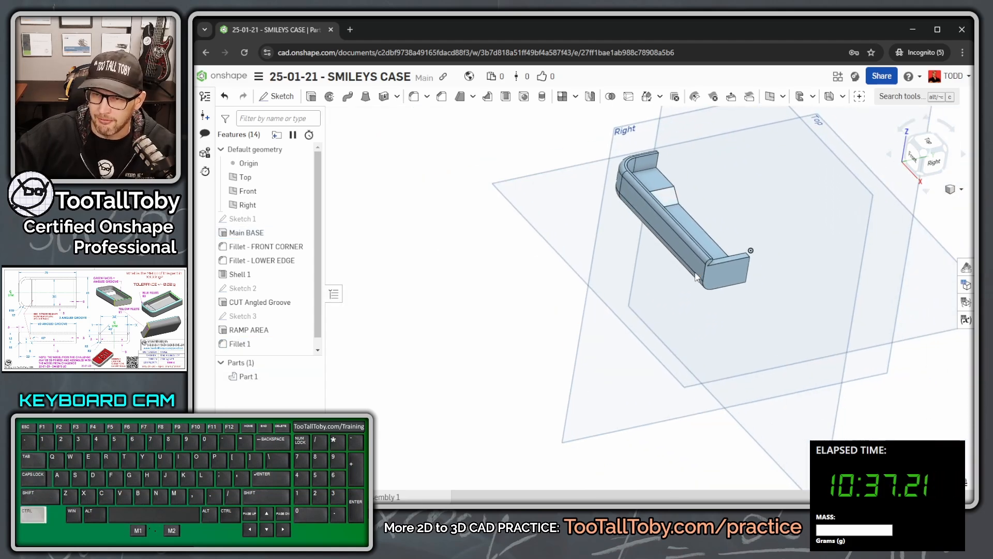
scroll(727, 294, "up", 3)
key("s")
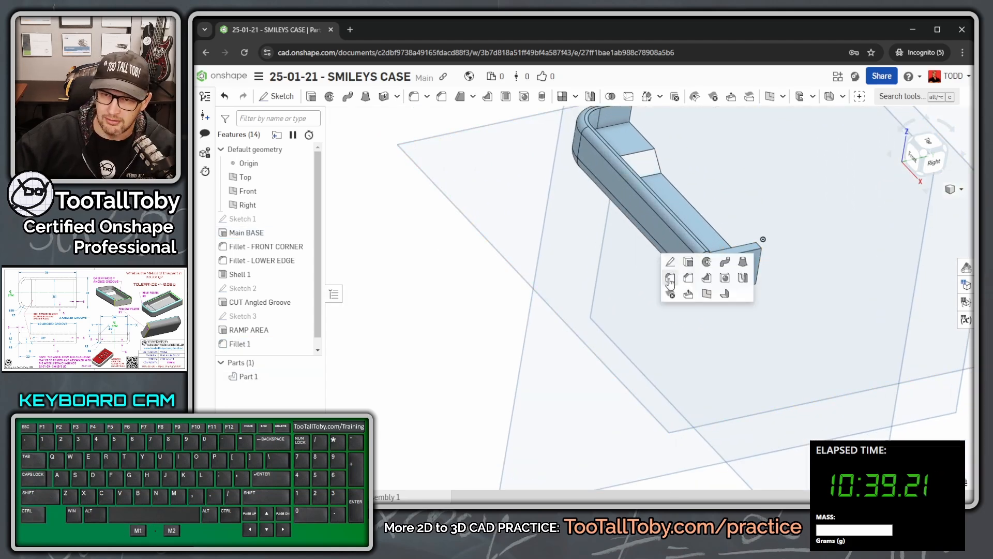
left_click(668, 282)
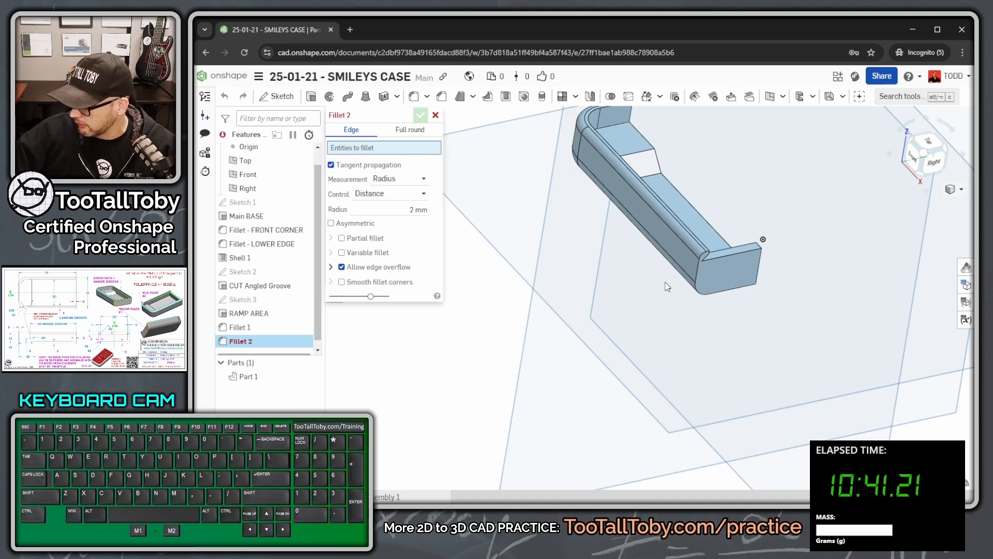
left_click(416, 209)
type("1")
key("Return")
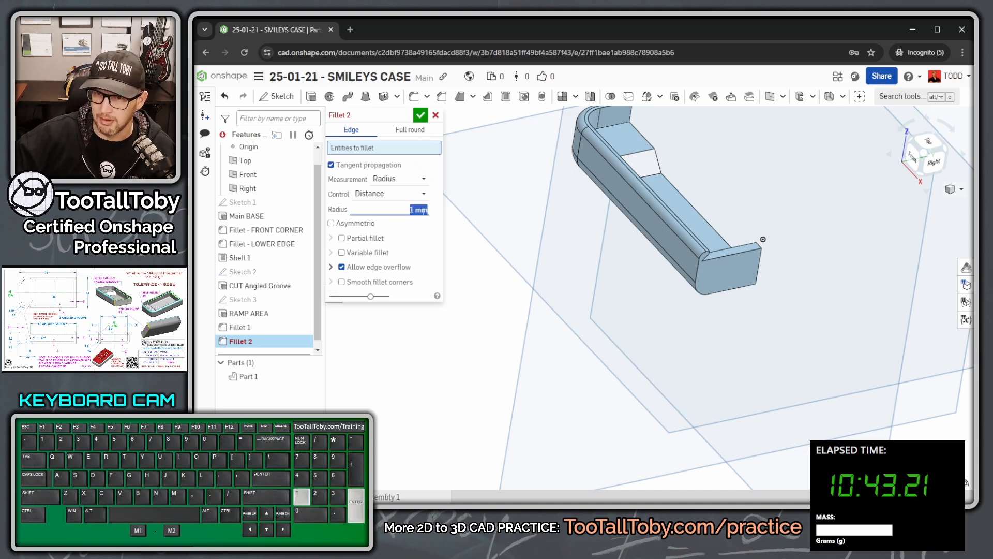
left_click(696, 268)
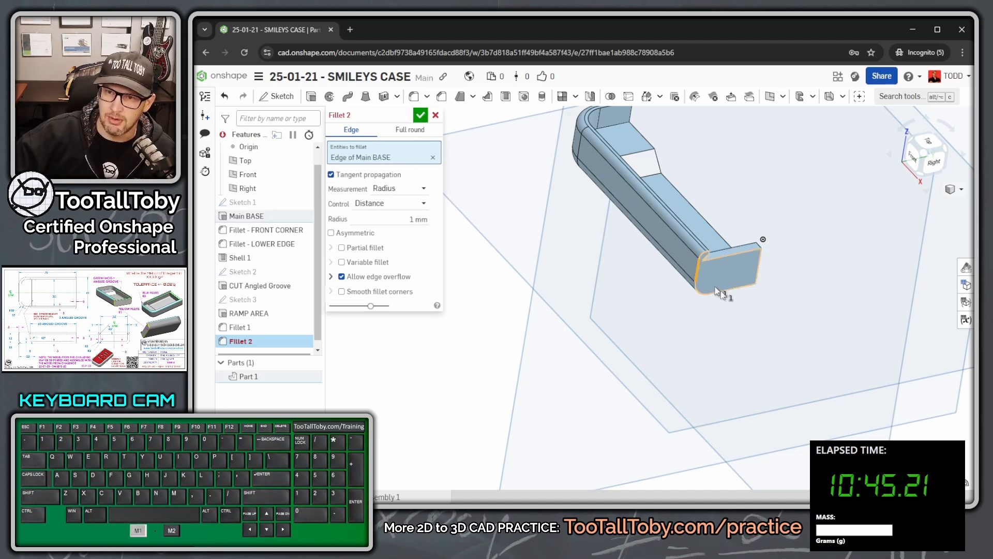
scroll(707, 290, "up", 5)
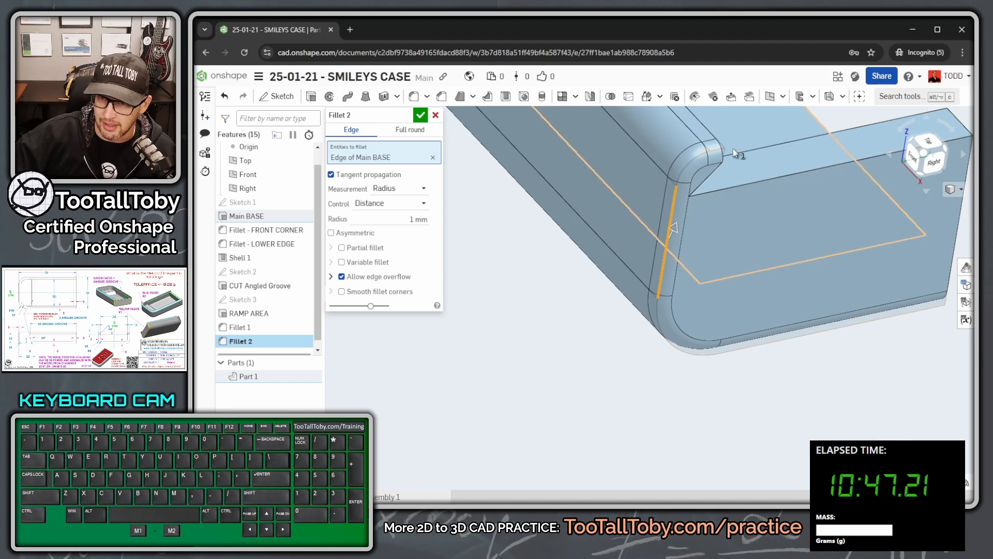
scroll(702, 253, "down", 5)
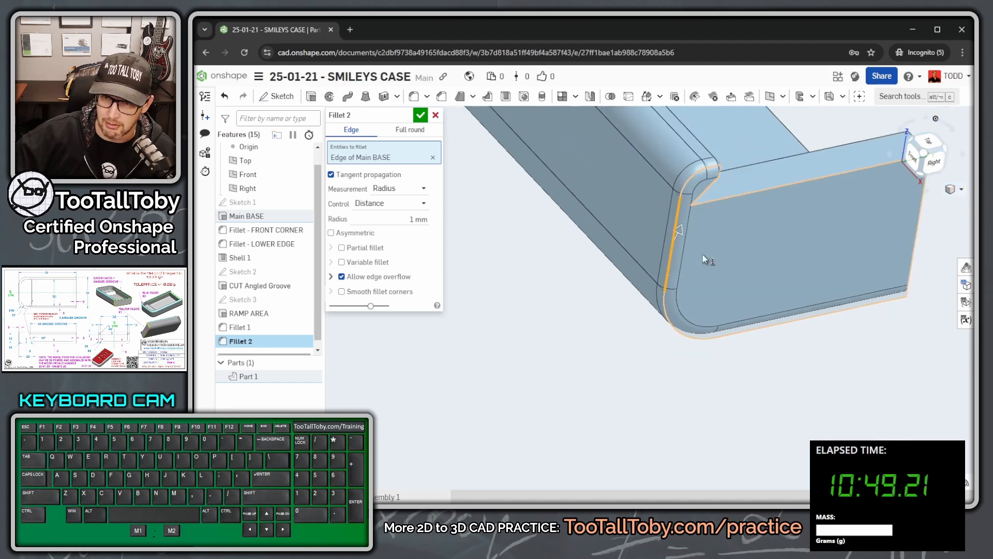
left_click(420, 115)
Step: Mirror the half body about its flat open-side face and add the copy to the original part
key("f")
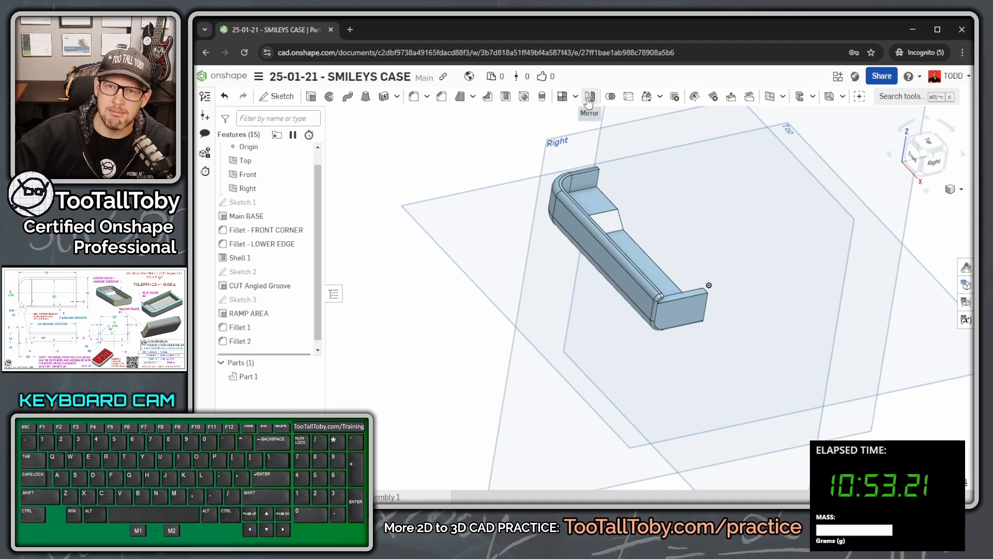
left_click(590, 99)
right_click_drag(694, 237, 638, 318)
scroll(830, 274, "up", 4)
left_click(759, 260)
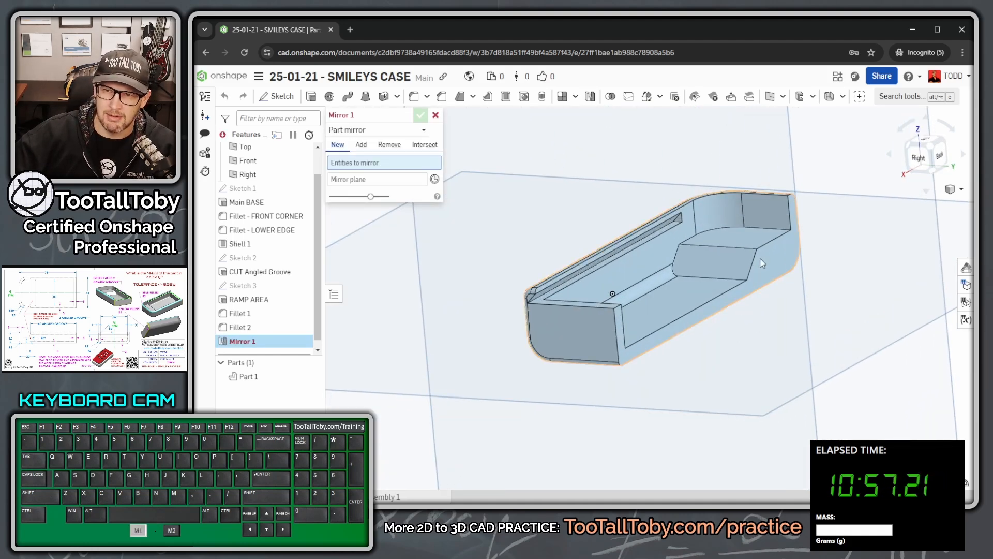
left_click(408, 189)
left_click(392, 174)
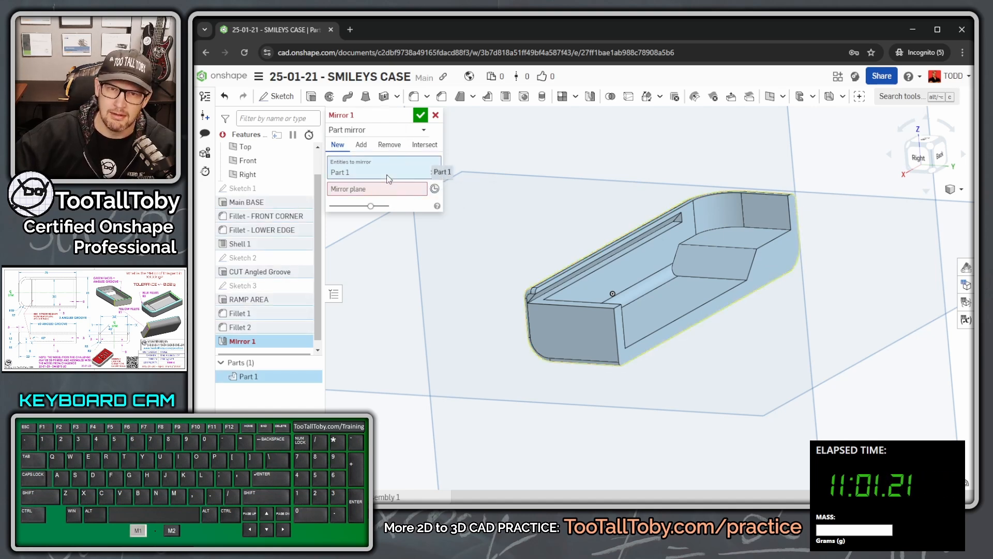
left_click(351, 189)
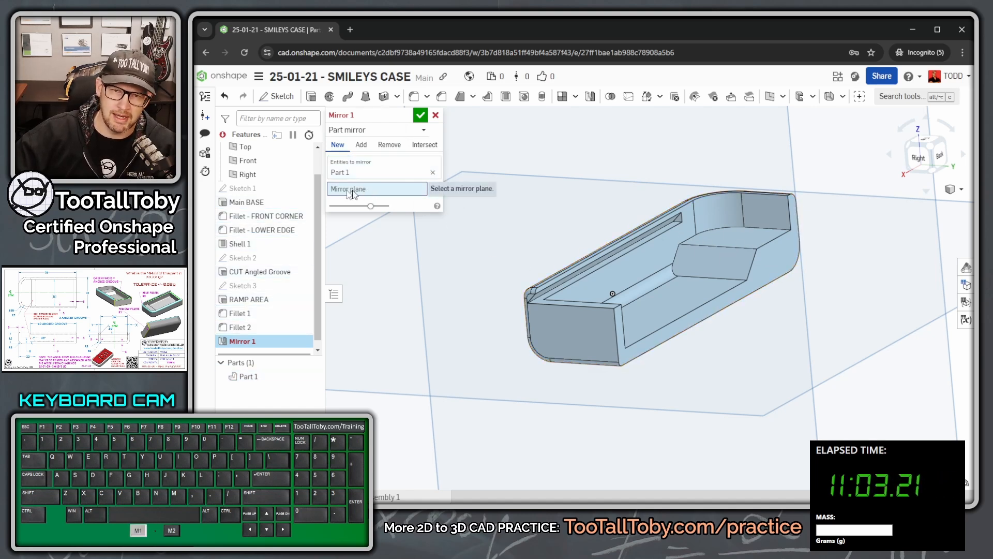
left_click(772, 265)
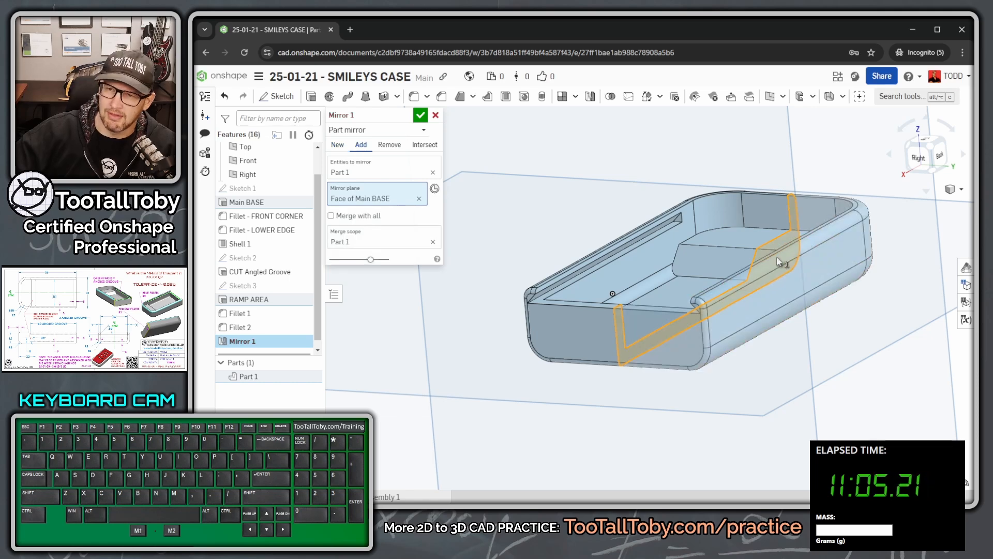
scroll(667, 318, "down", 3)
right_click_drag(667, 319, 699, 349)
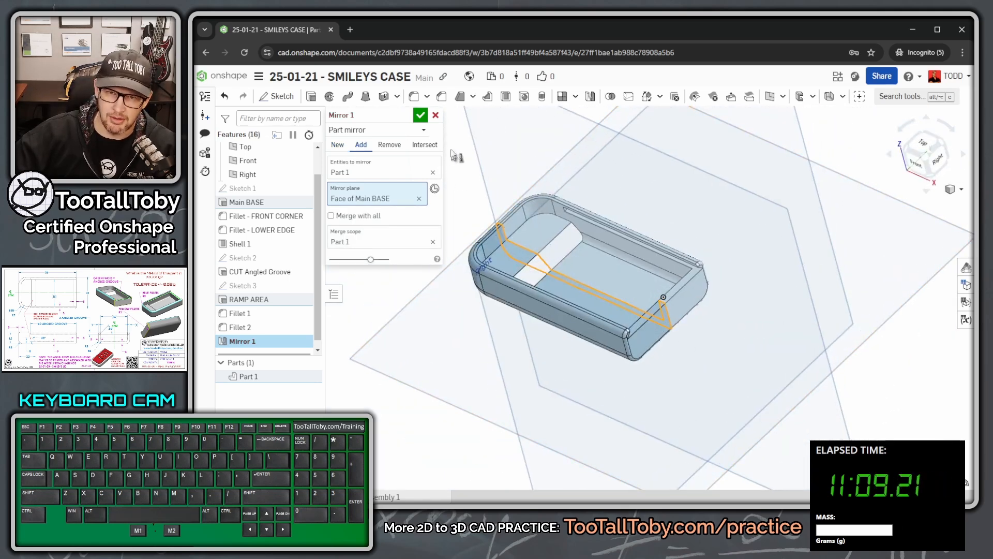
left_click(419, 115)
Step: Rename the 2 mm upper-edge fillet feature as FILLET - Around Top
mouse_move(541, 317)
right_mouse_down()
mouse_move(560, 321)
mouse_move(539, 324)
right_mouse_up()
left_click(243, 341)
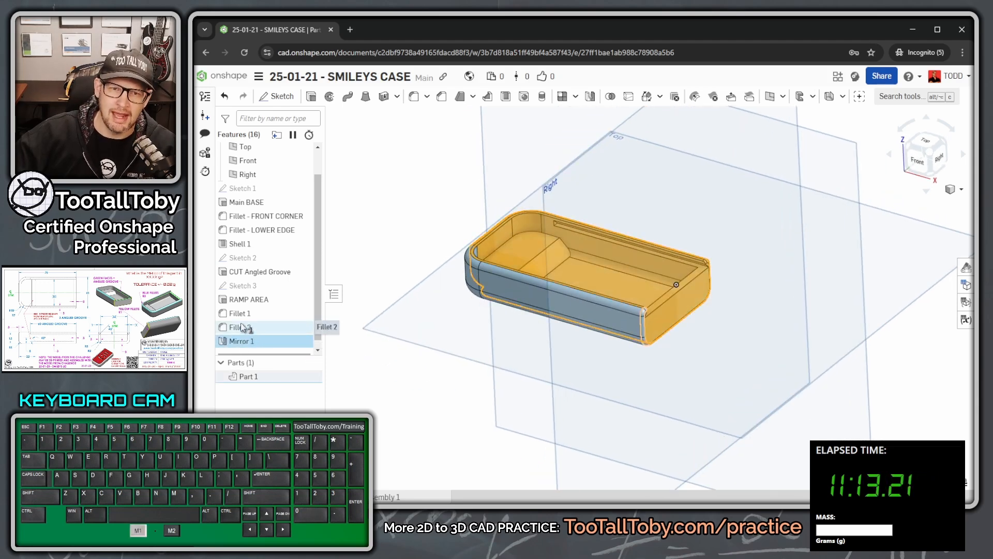
left_click(243, 317)
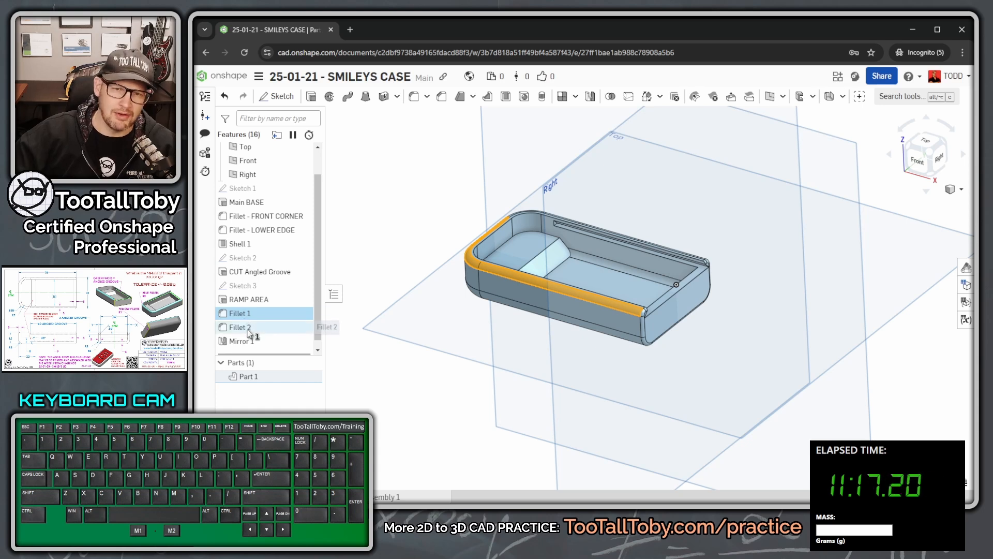
double_click(231, 318)
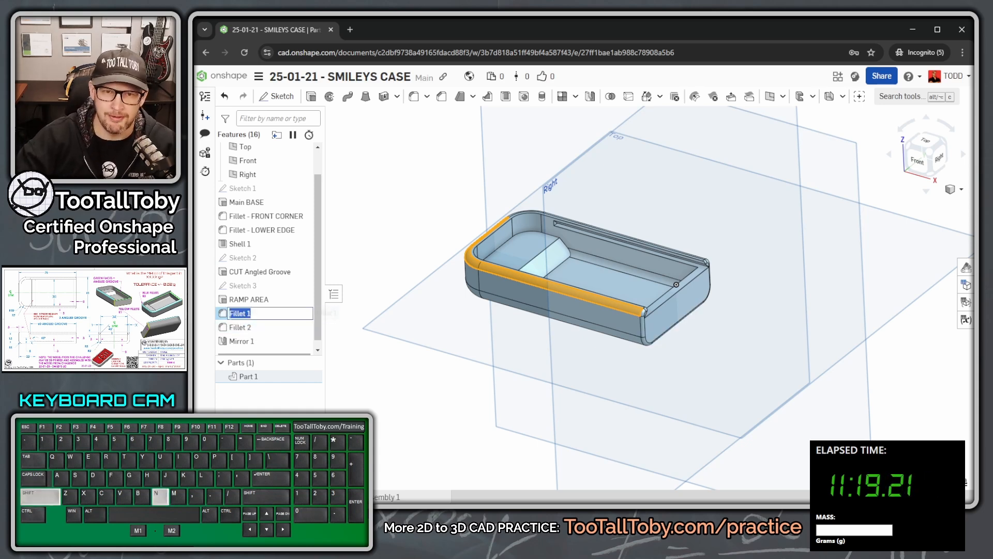
type("FILLET - 2mm")
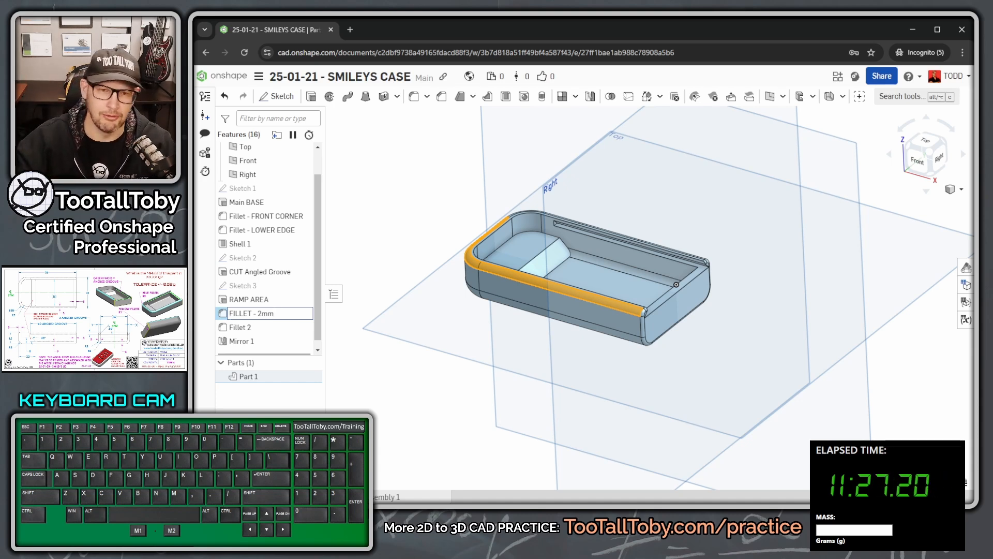
key("BackSpace")
key("BackSpace")
key("BackSpace")
key("BackSpace")
type("Arp")
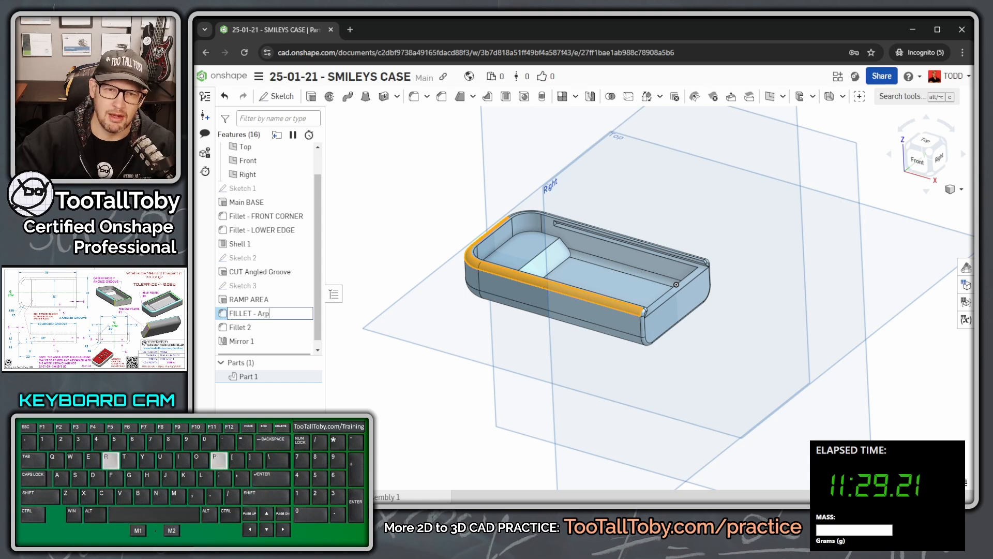
key("BackSpace")
type("ound ")
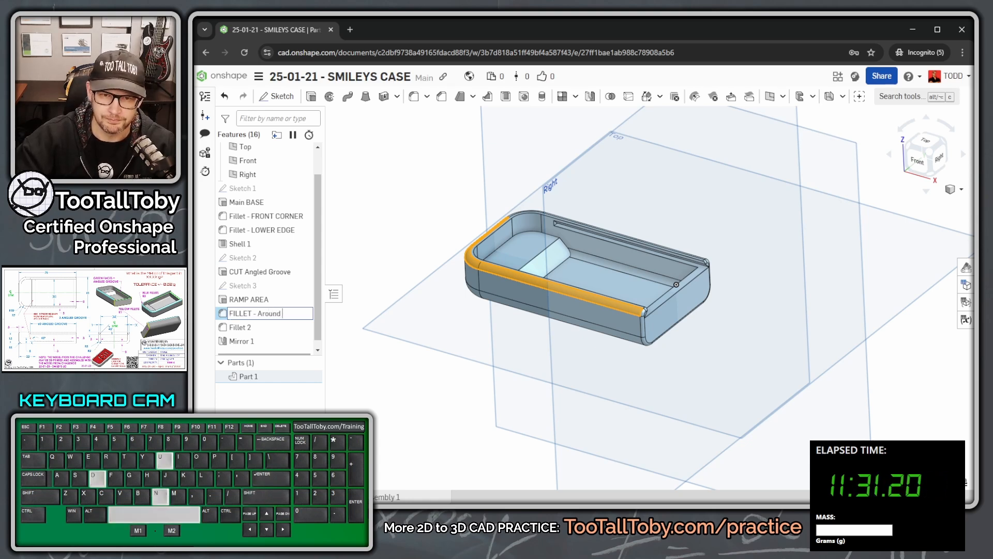
type("Top")
key("Return")
Step: Rename the flat end face's fillet feature as SMALL FILLET - End
left_click(231, 322)
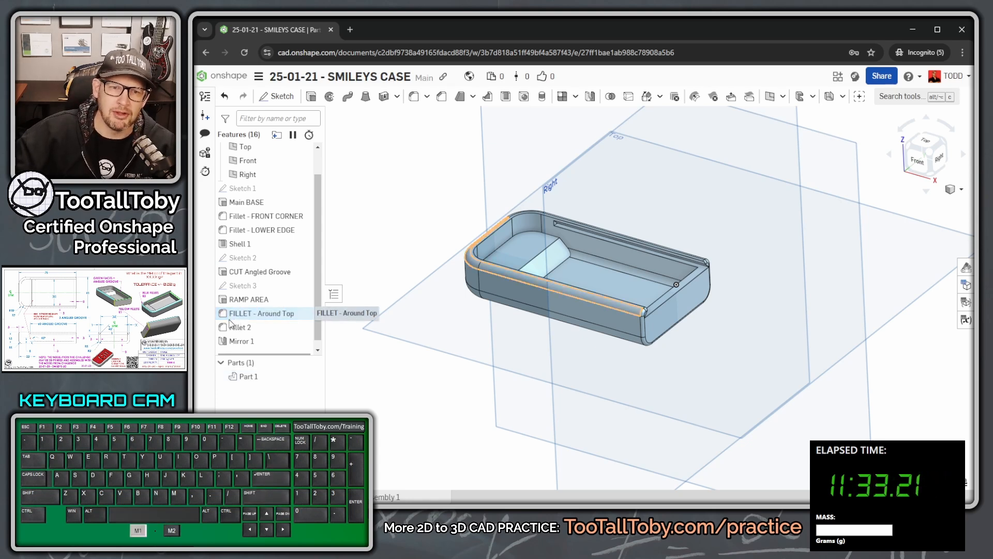
left_click(238, 327)
left_click(238, 327)
type("SMA")
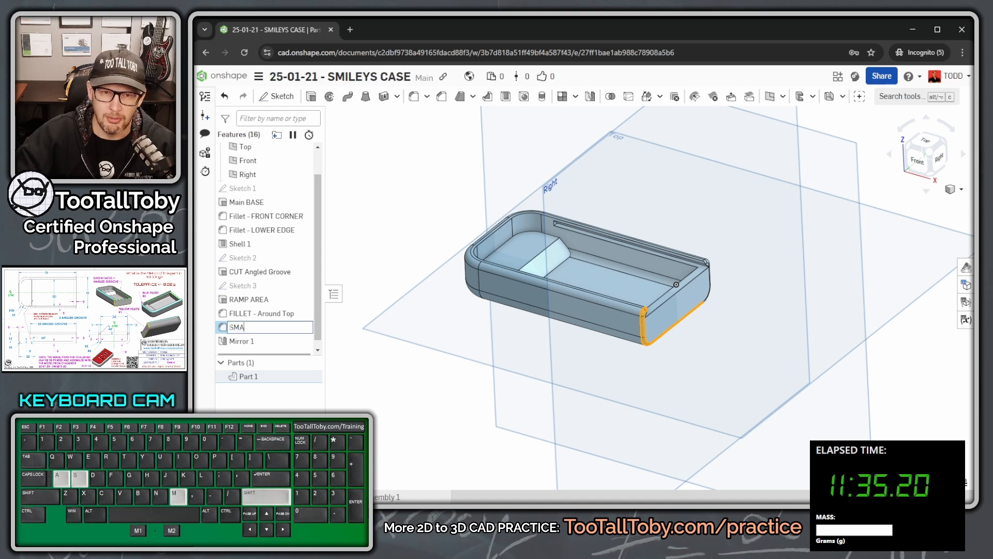
type("LL FILLET - End")
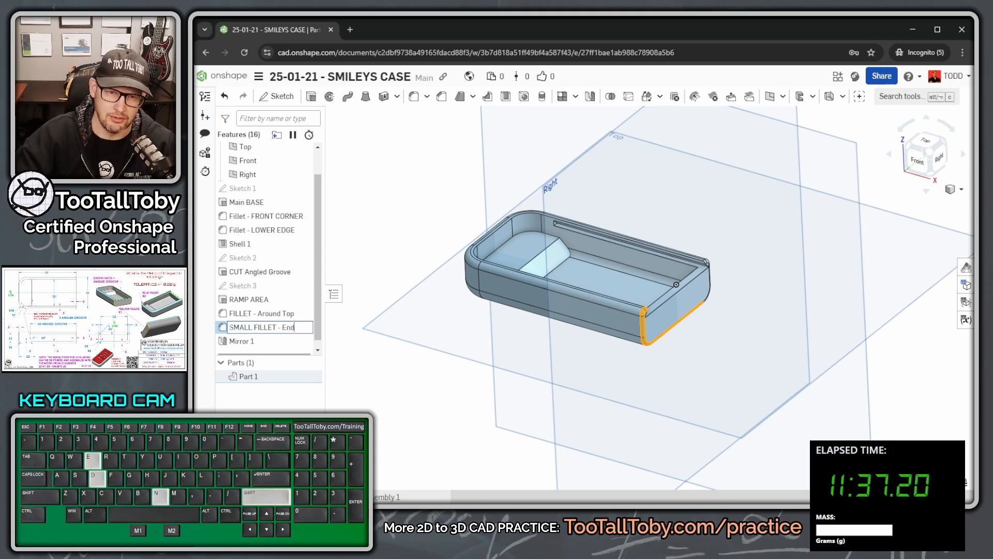
key("Return")
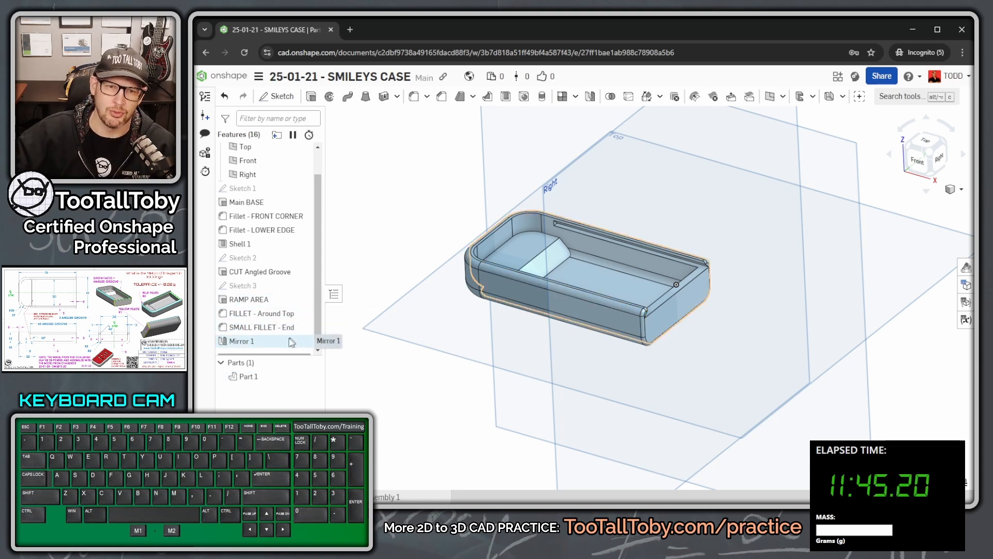
Step: Rename the mirror feature as MIRROR ALL
double_click(241, 341)
type("MIRR")
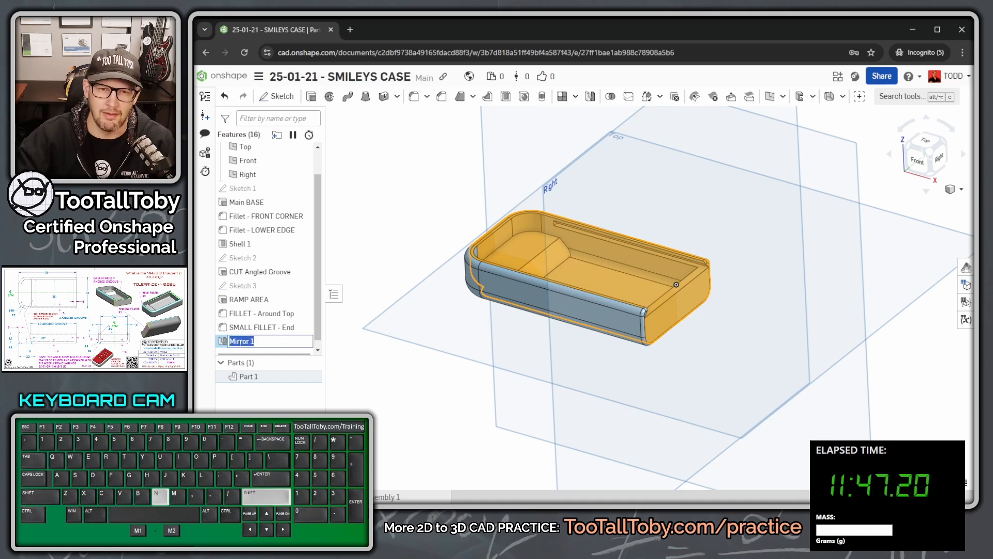
type("OR ALL")
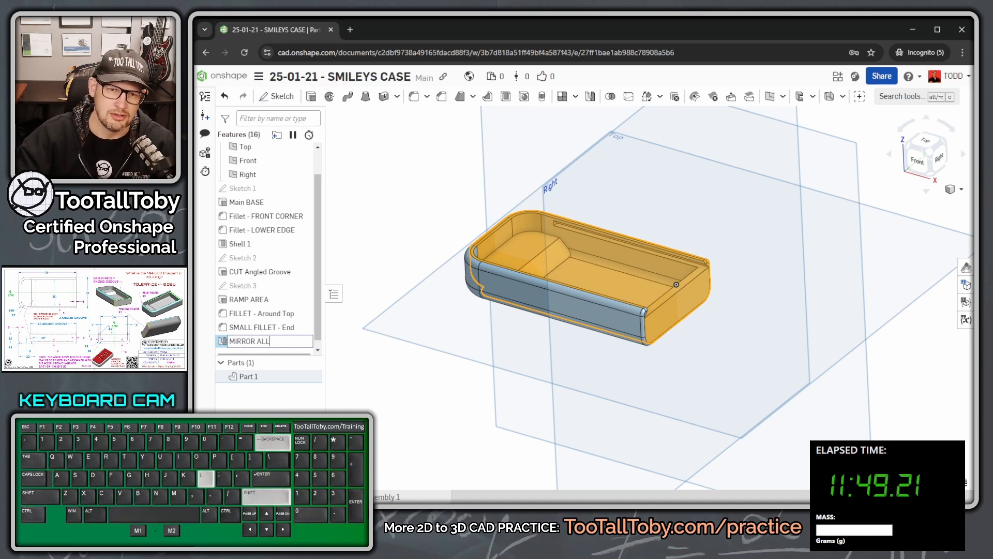
key("Return")
left_click(410, 227)
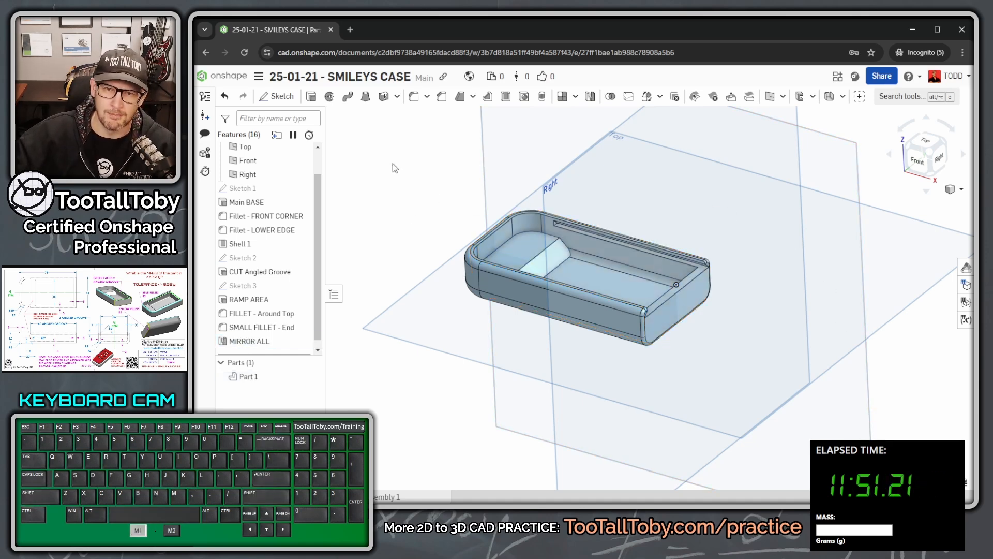
Step: Change the part's appearance to a grey palette colour and hide the reference planes
right_click_drag(410, 228, 461, 242)
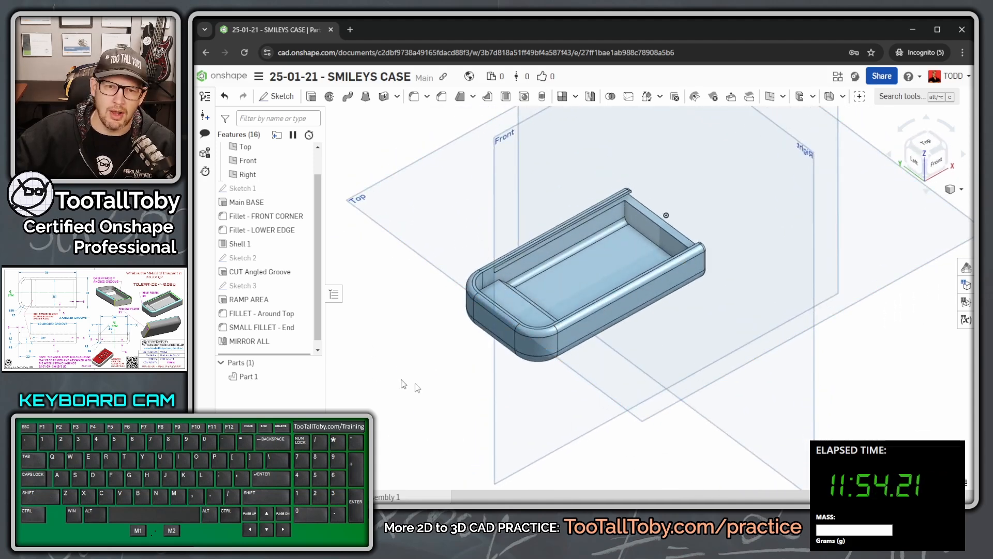
right_click(252, 378)
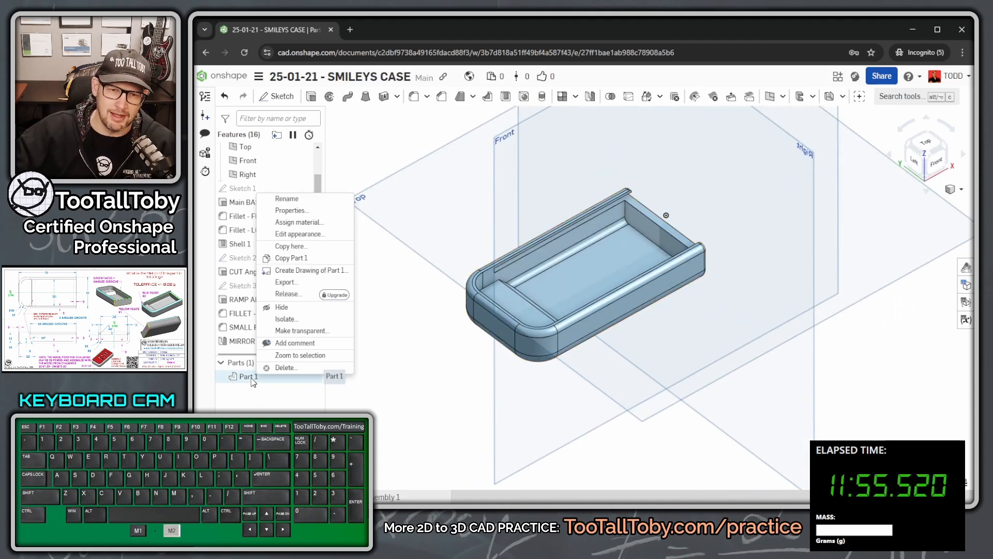
left_click(299, 234)
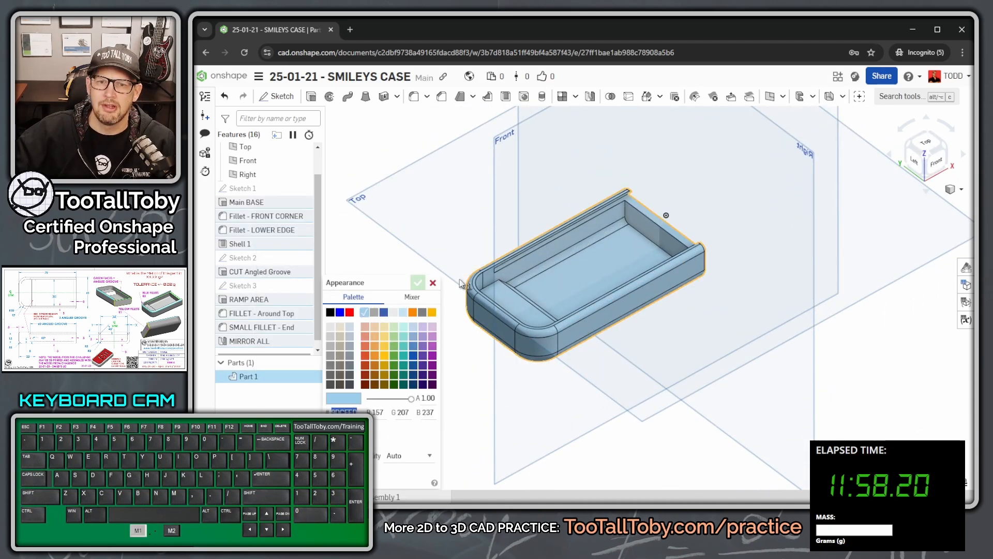
left_click(335, 339)
left_click(418, 283)
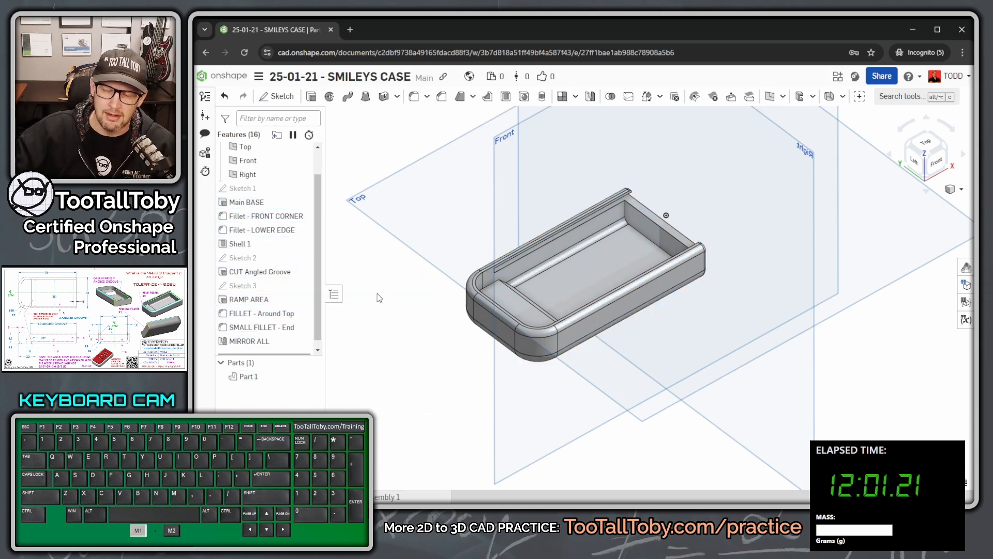
key("p")
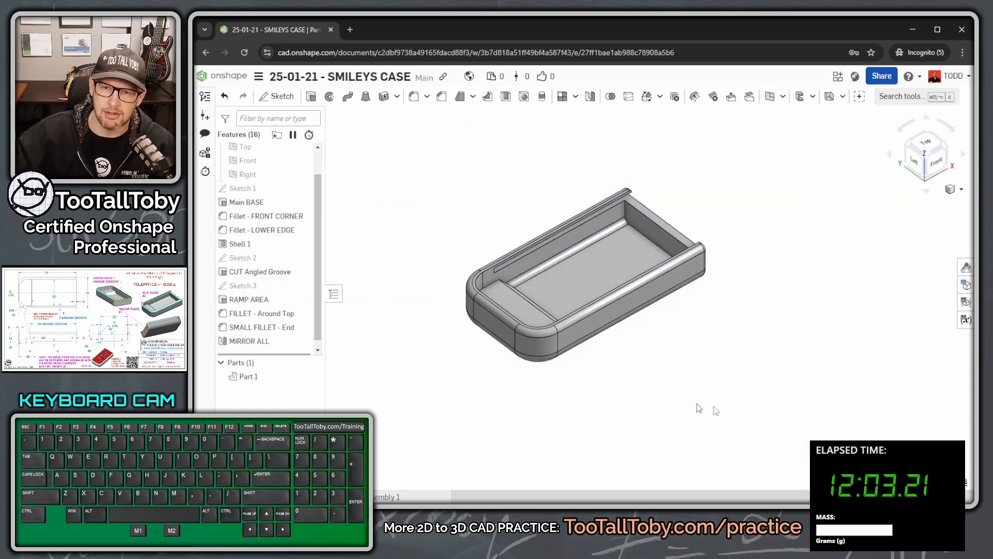
Step: Assign the material TTT-Aluminum - 1060 from the TTT-CUSTOM MATERIALS library to the part
right_click_drag(667, 405, 623, 339)
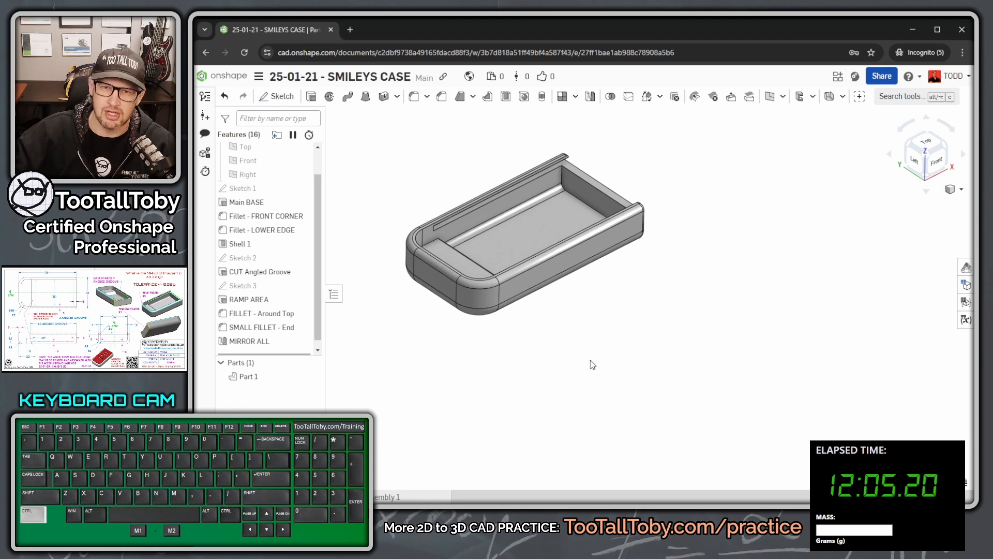
right_click(252, 377)
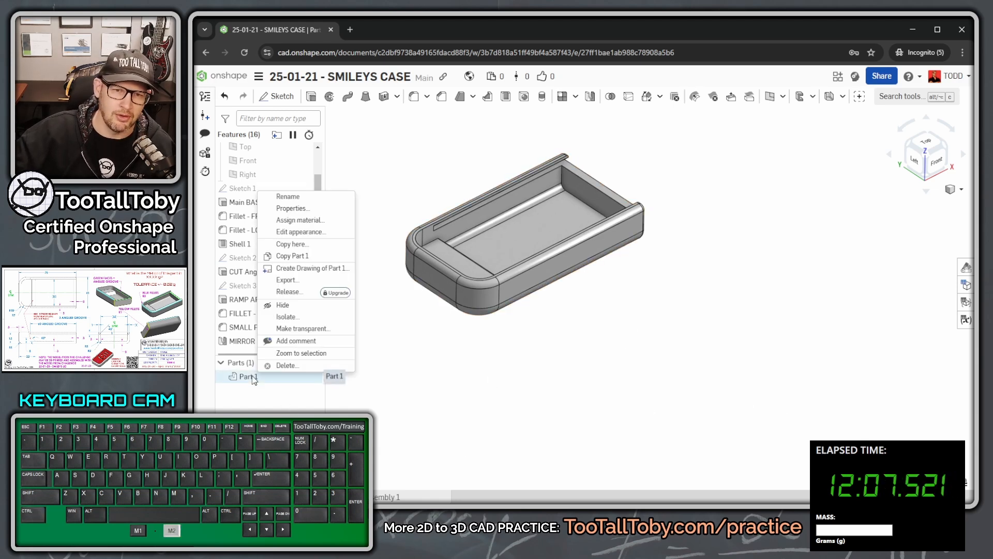
left_click(295, 219)
left_click_drag(414, 303, 414, 131)
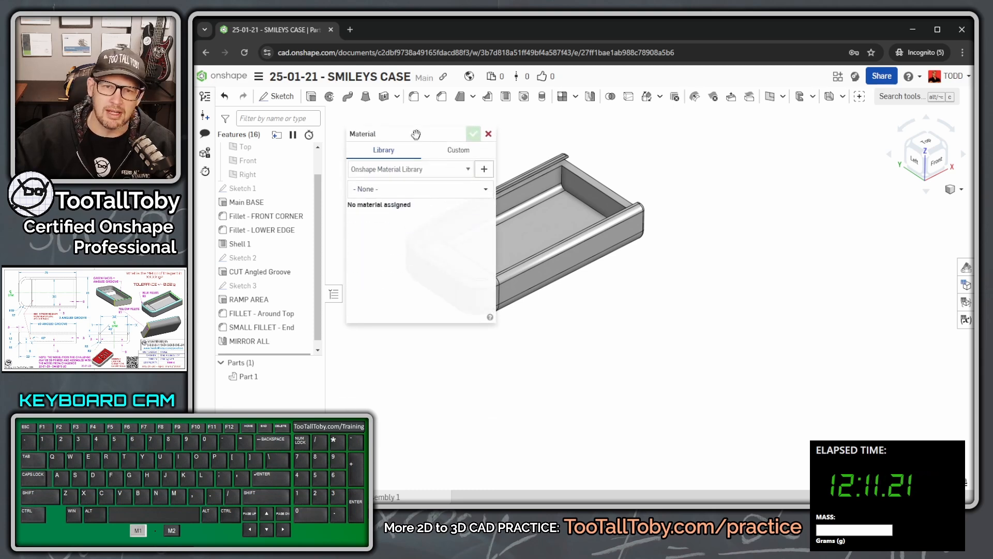
left_click(423, 164)
left_click(427, 192)
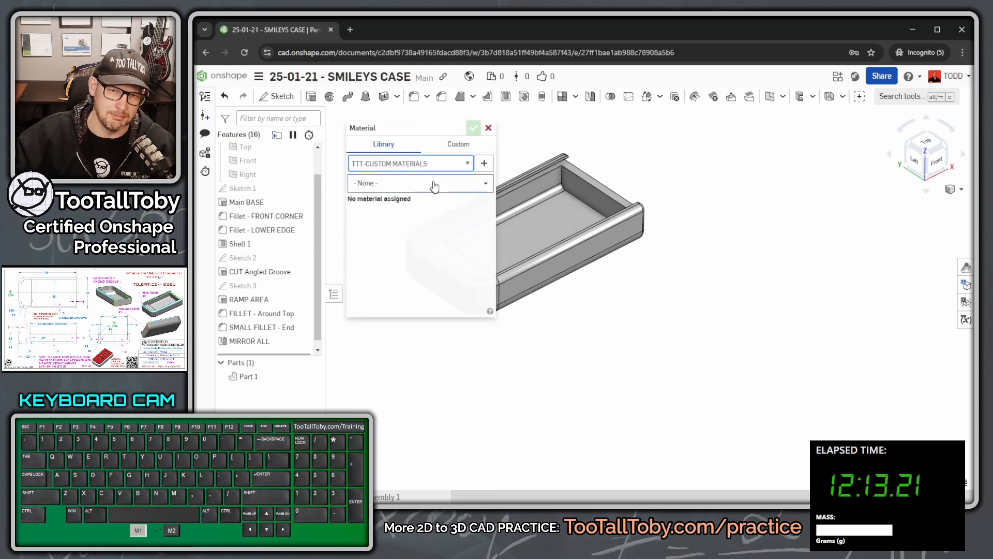
left_click(433, 184)
left_click(421, 253)
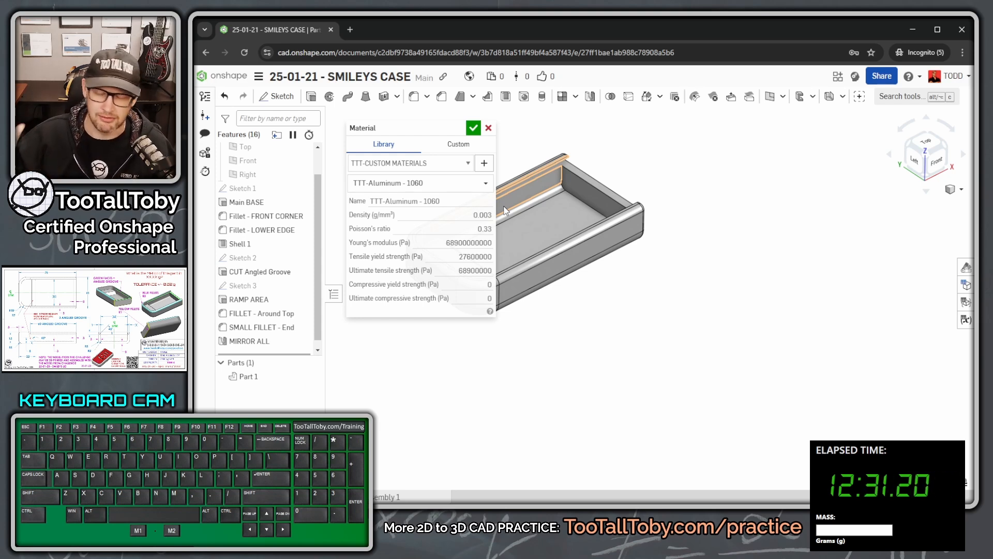
left_click(473, 129)
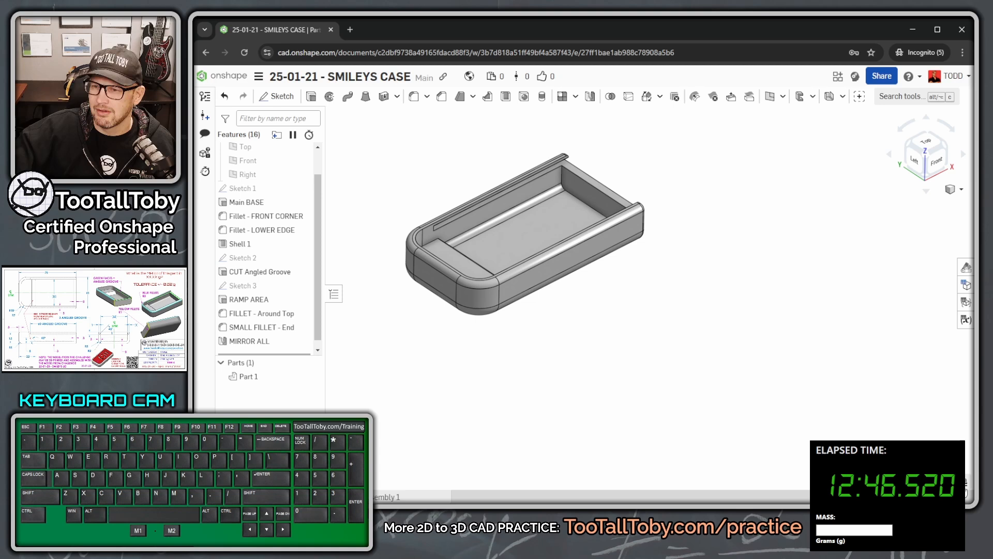
Step: Measure the mass properties of the finished part and read its mass at full precision
left_click(967, 489)
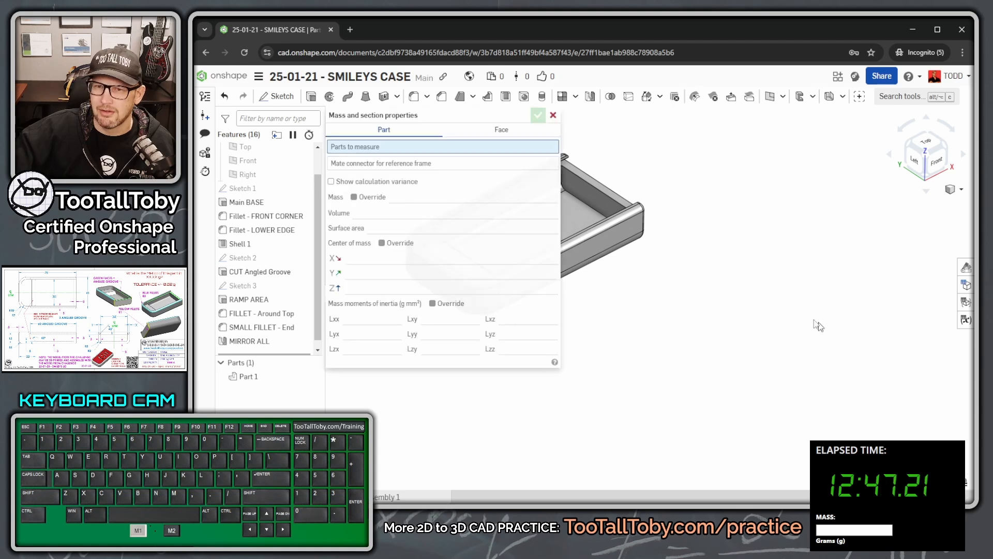
left_click(611, 223)
mouse_move(541, 210)
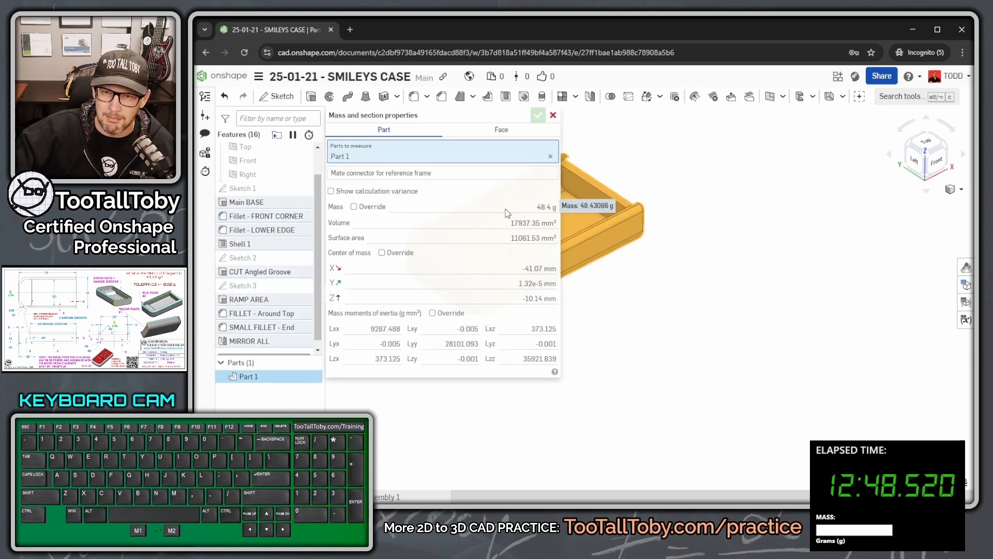
key("ctrl+1")
left_click(542, 211)
mouse_move(581, 212)
left_mouse_down()
mouse_move(691, 209)
mouse_move(631, 182)
mouse_move(609, 221)
mouse_move(636, 217)
left_mouse_up()
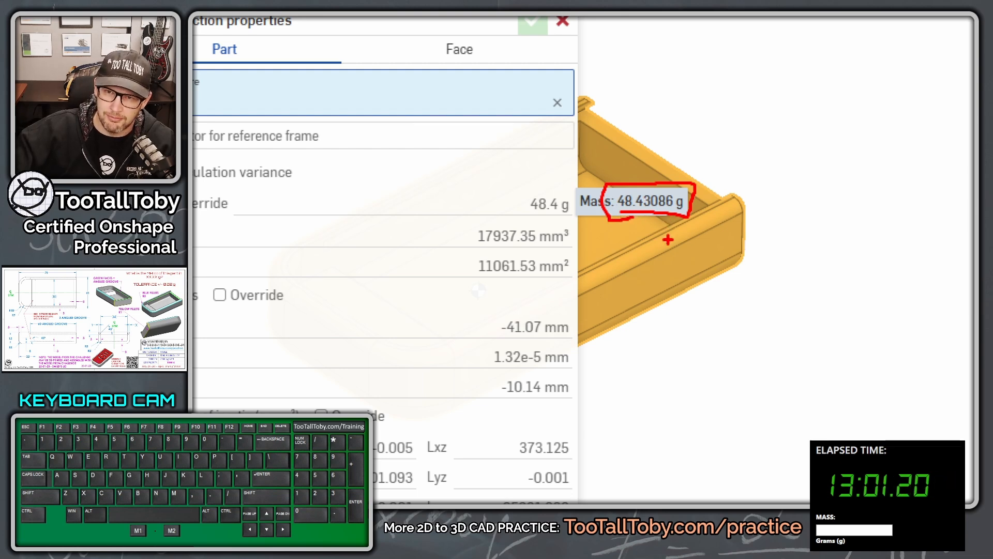
key("alt+1")
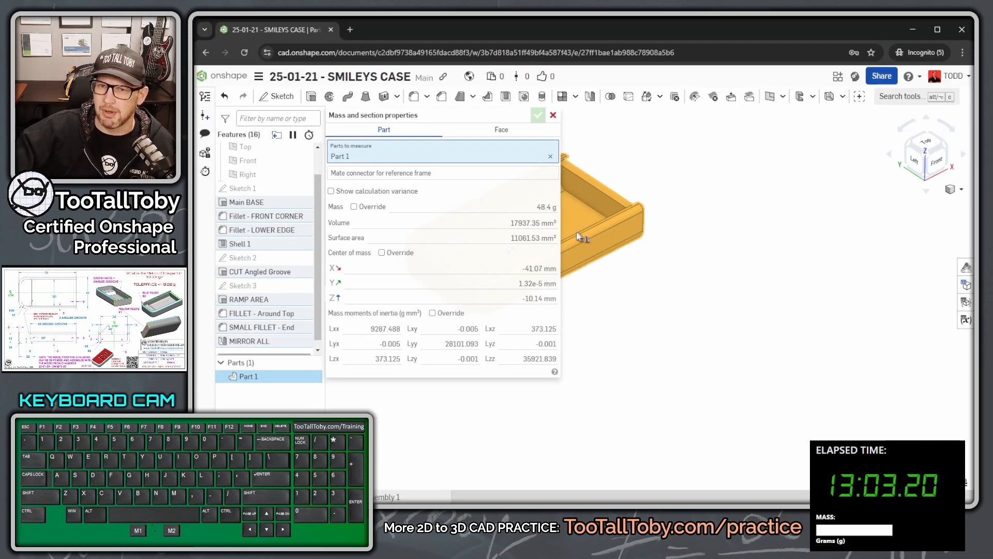
Step: Switch to the TooTallToby practice timer, enter 48.43 grams as the mass answer and submit the result
left_click(839, 531)
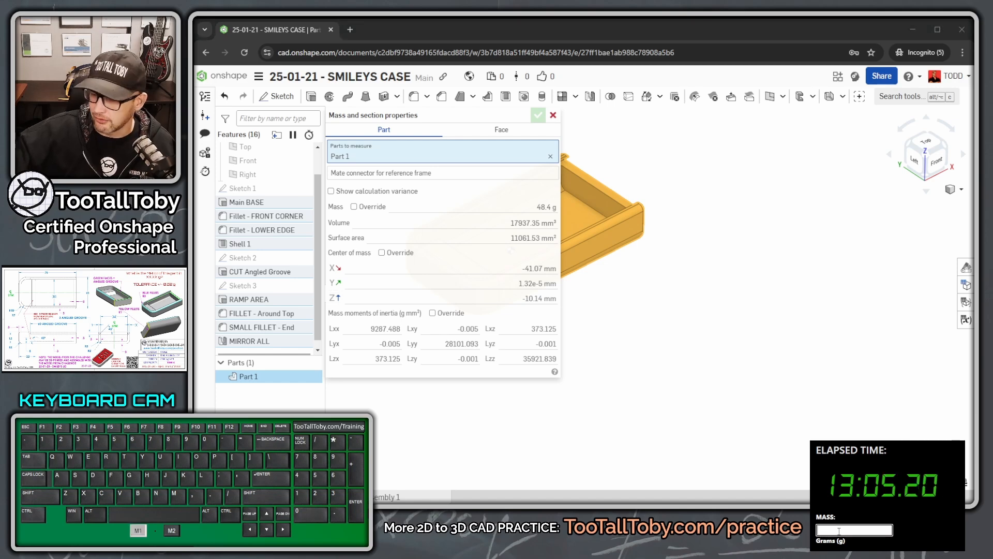
type("48.43")
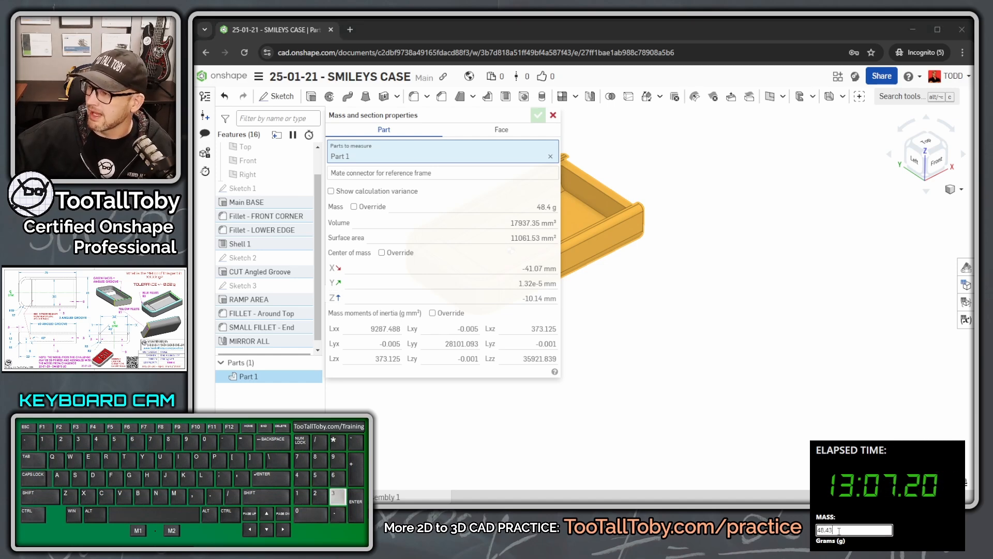
key("Return")
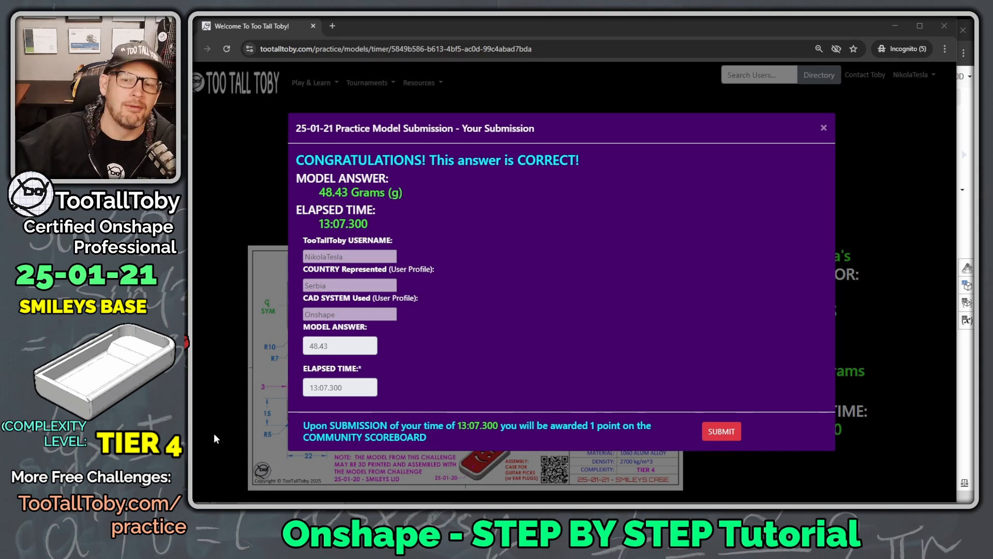
left_click(728, 439)
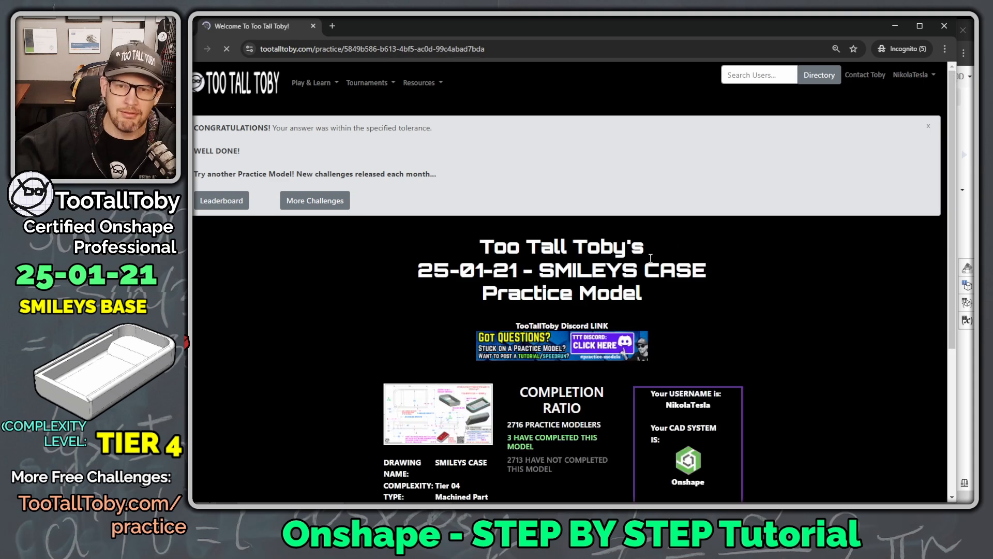
scroll(583, 310, "down", 3)
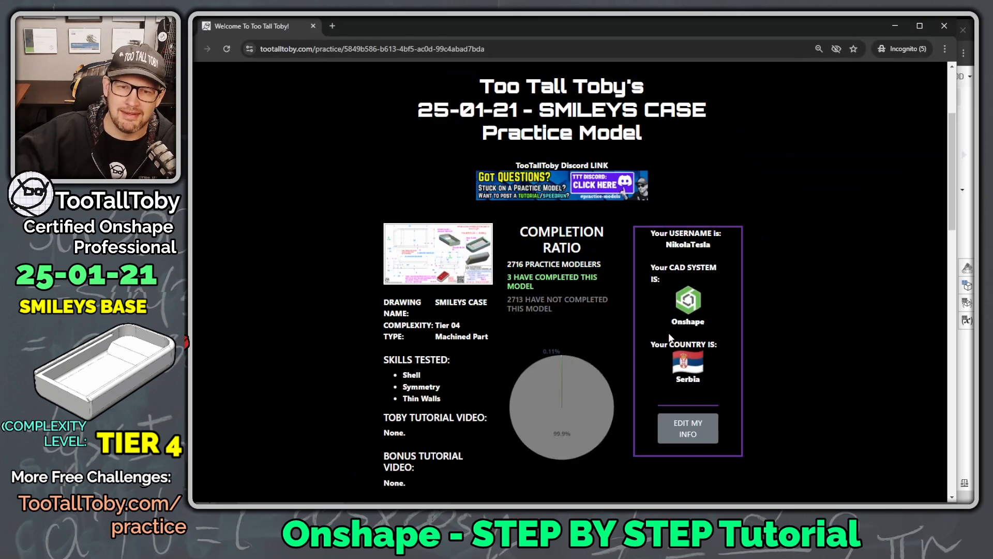
scroll(669, 337, "down", 7)
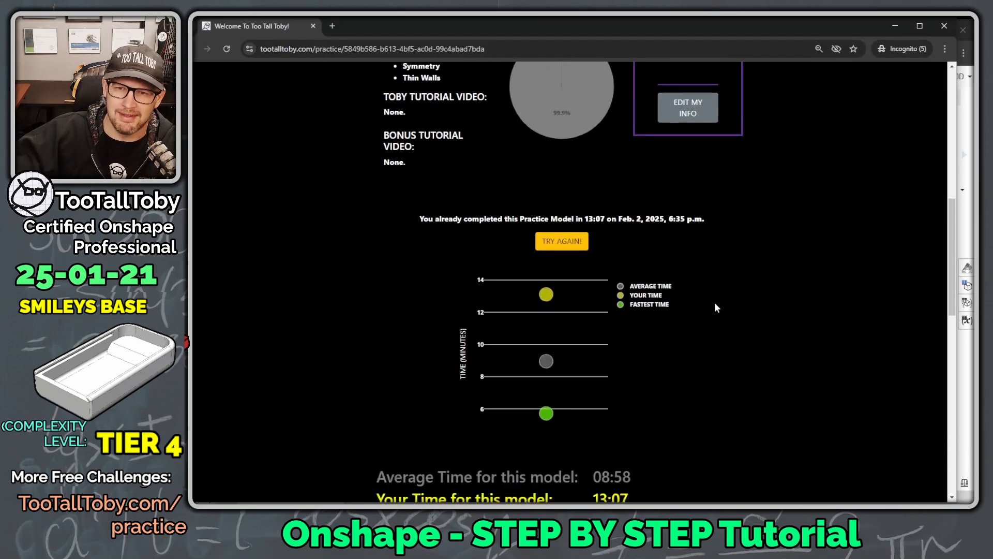
scroll(617, 388, "down", 1)
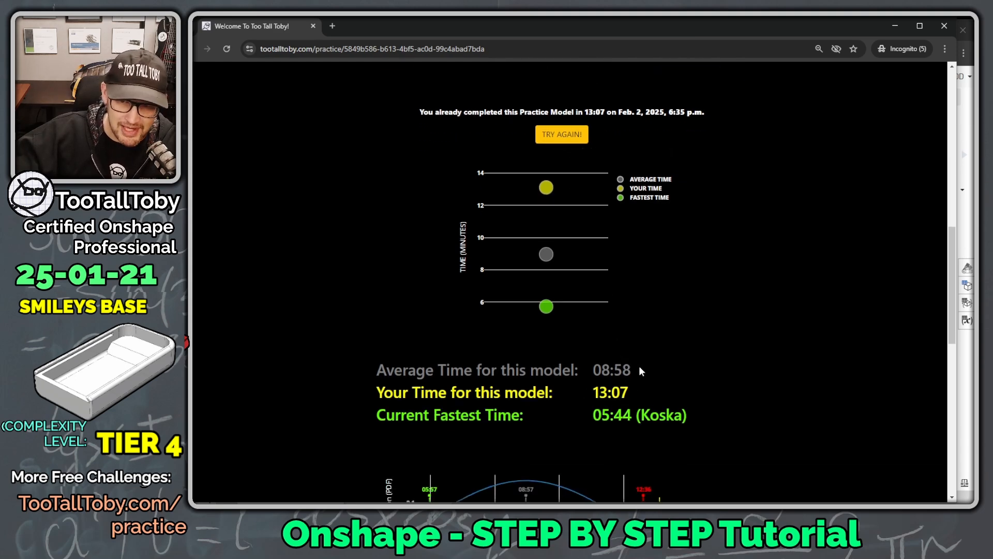
Step: Review the model's completion times, community tutorials and top submissions on the practice results page
scroll(699, 358, "down", 4)
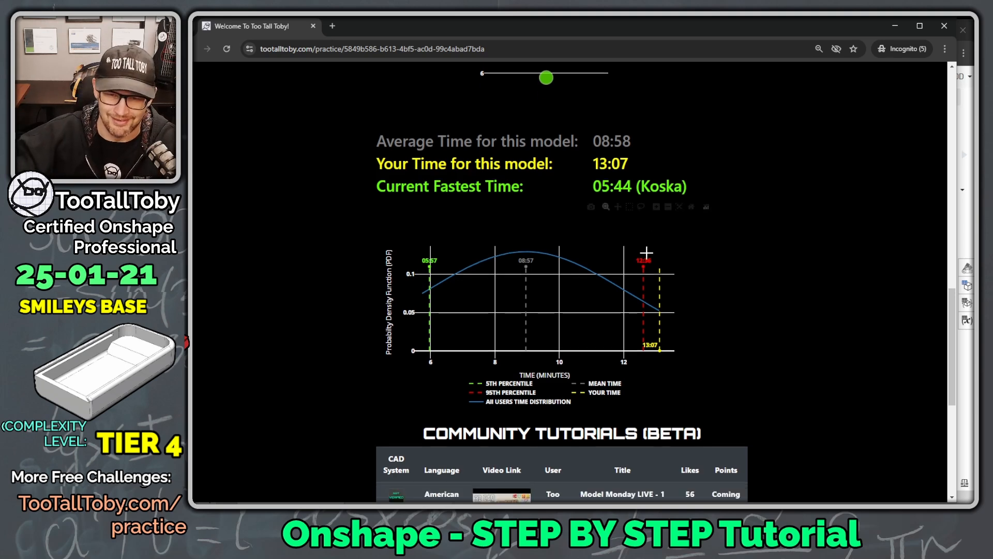
scroll(677, 262, "down", 6)
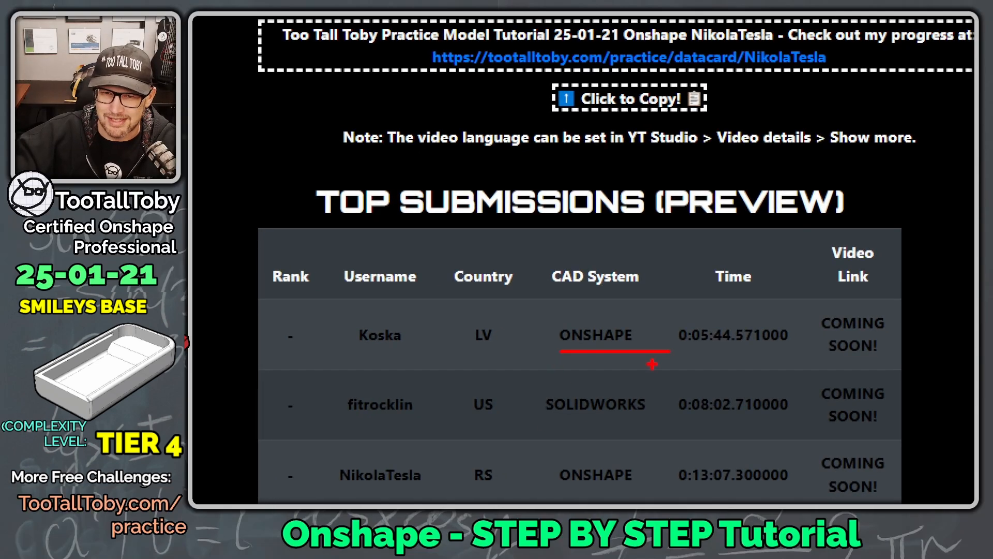
left_click_drag(540, 428, 673, 427)
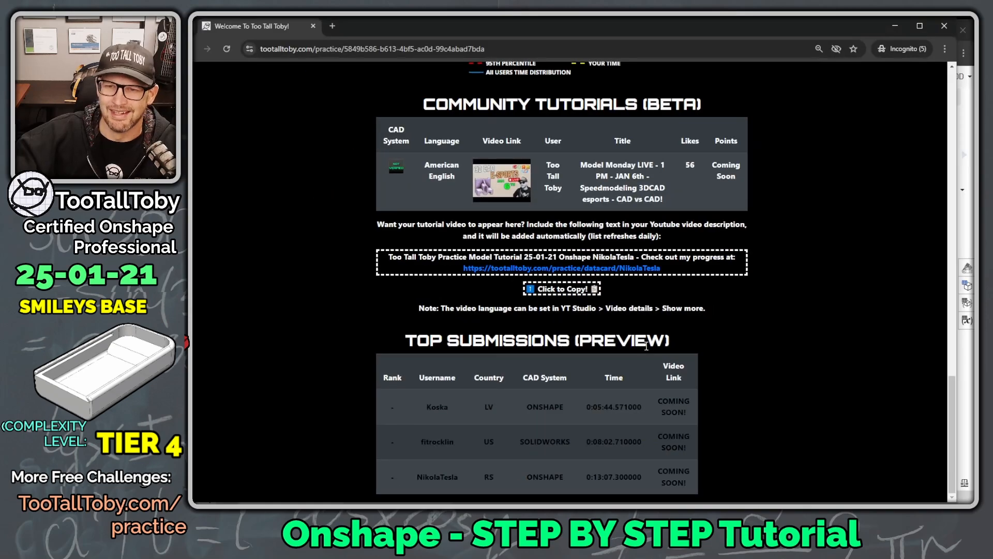
scroll(644, 336, "up", 12)
scroll(711, 290, "up", 6)
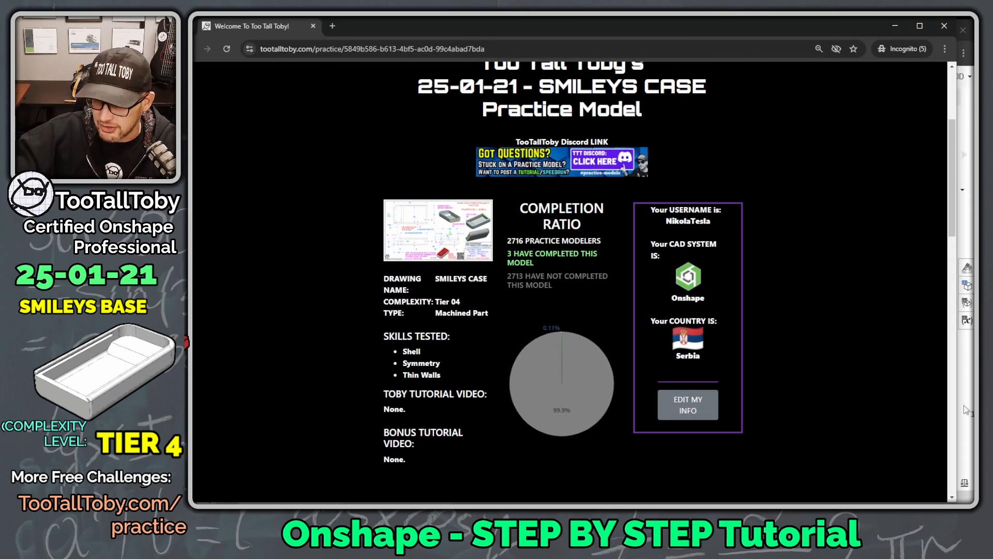
Step: Switch to Onshape and export Part 1 as an STL file in millimeters with the file name SMILEYS LID - V1
left_click(965, 410)
left_click(554, 115)
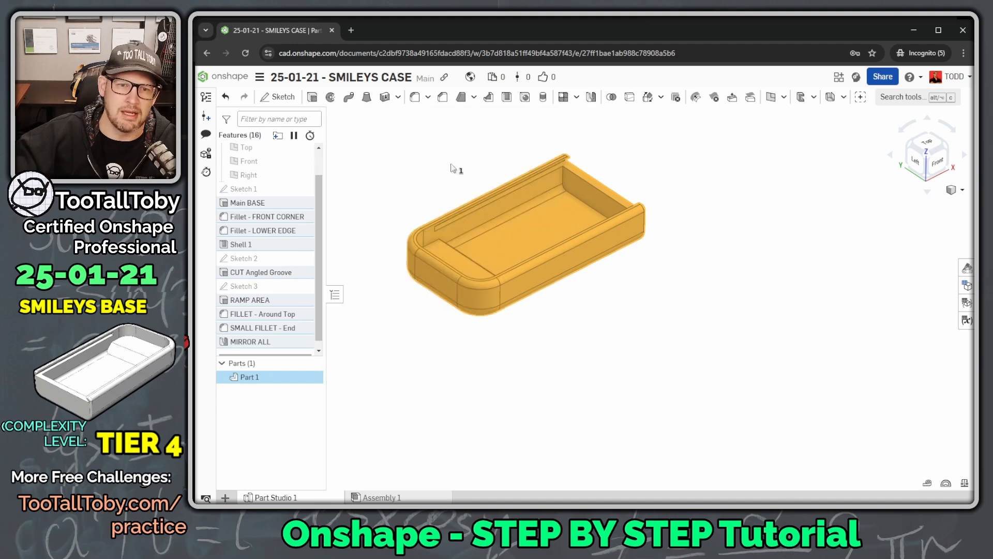
right_click(240, 380)
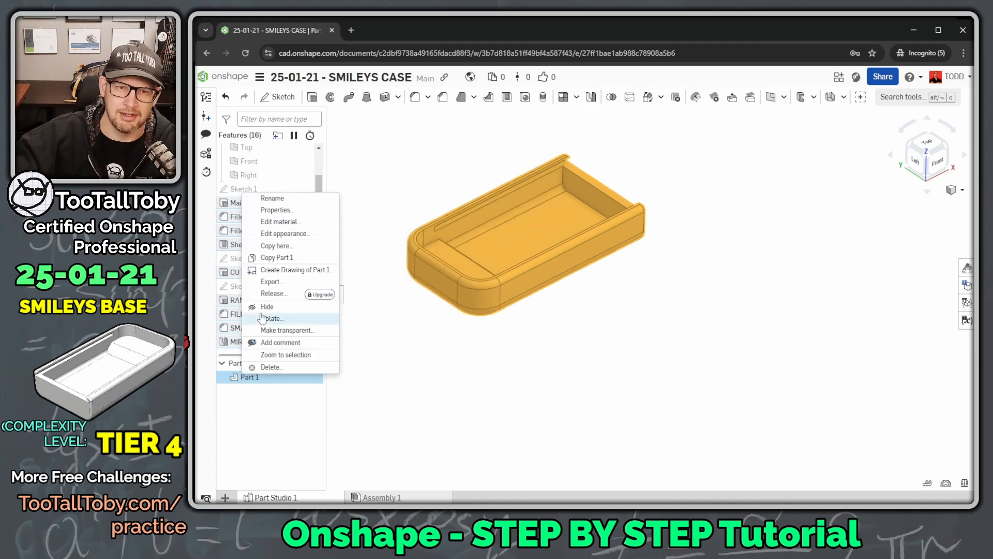
left_click(270, 281)
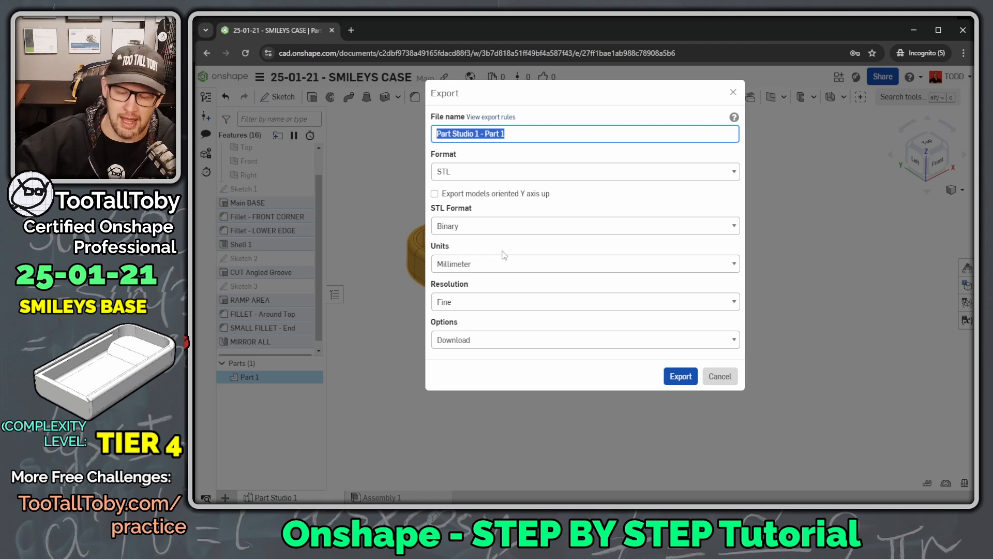
type("SMILEYS LID - V1")
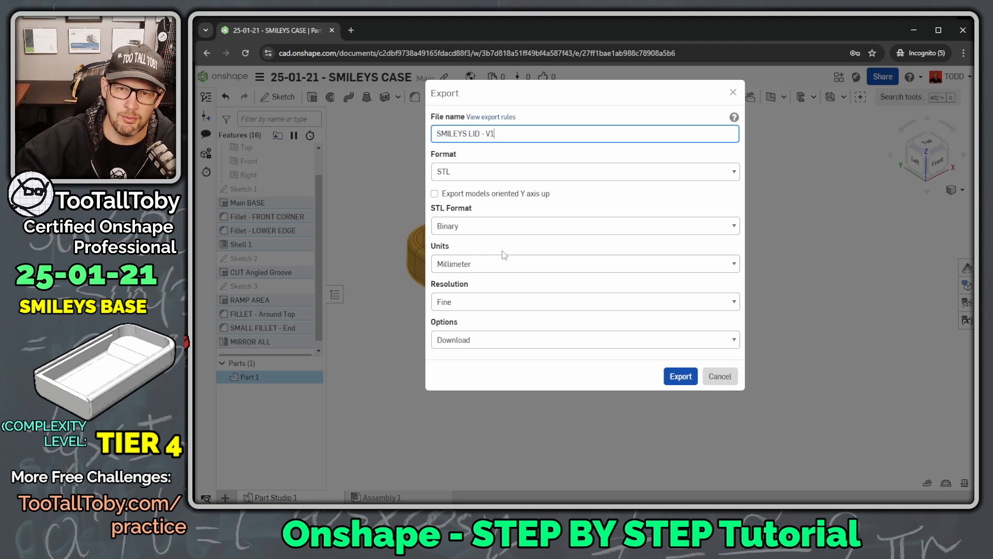
left_click(516, 171)
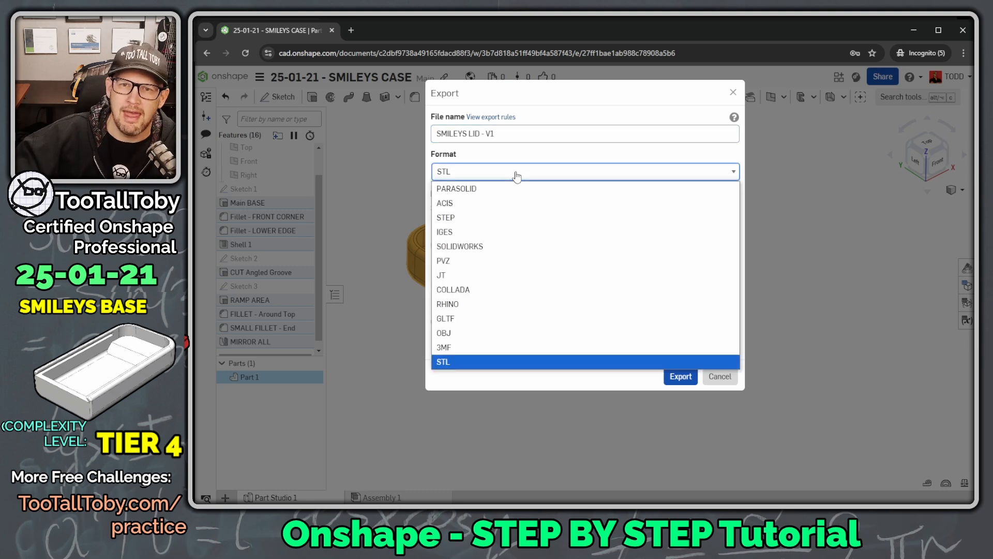
left_click(459, 361)
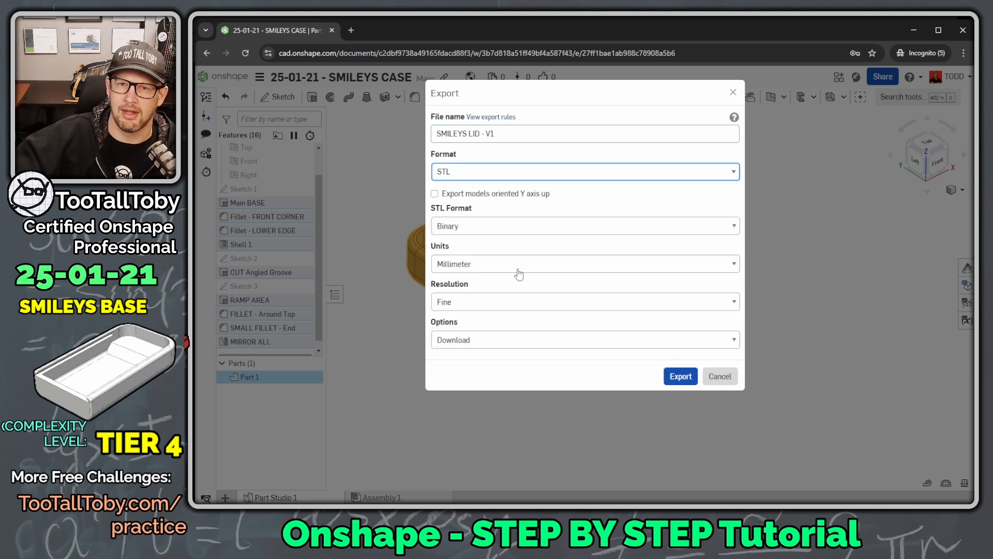
left_click(479, 265)
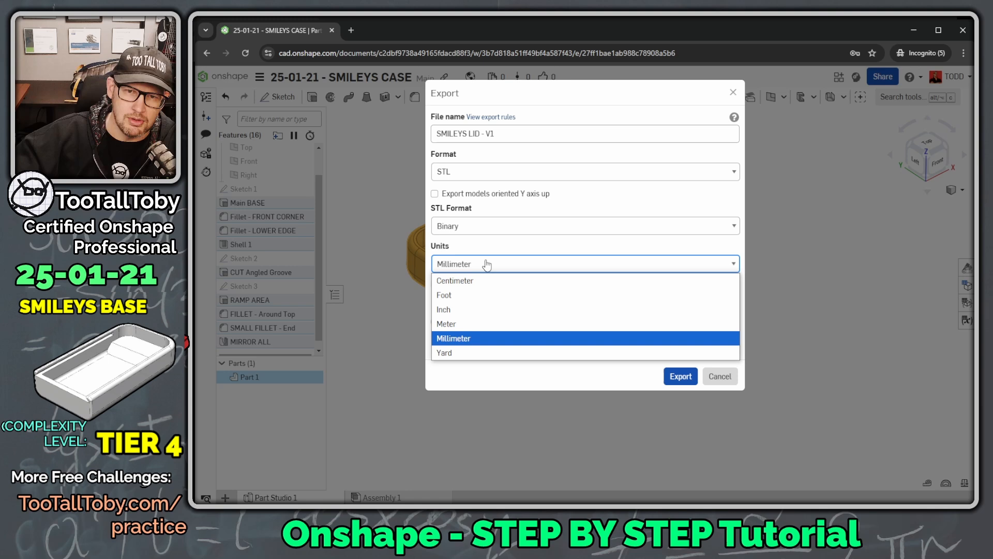
left_click(462, 339)
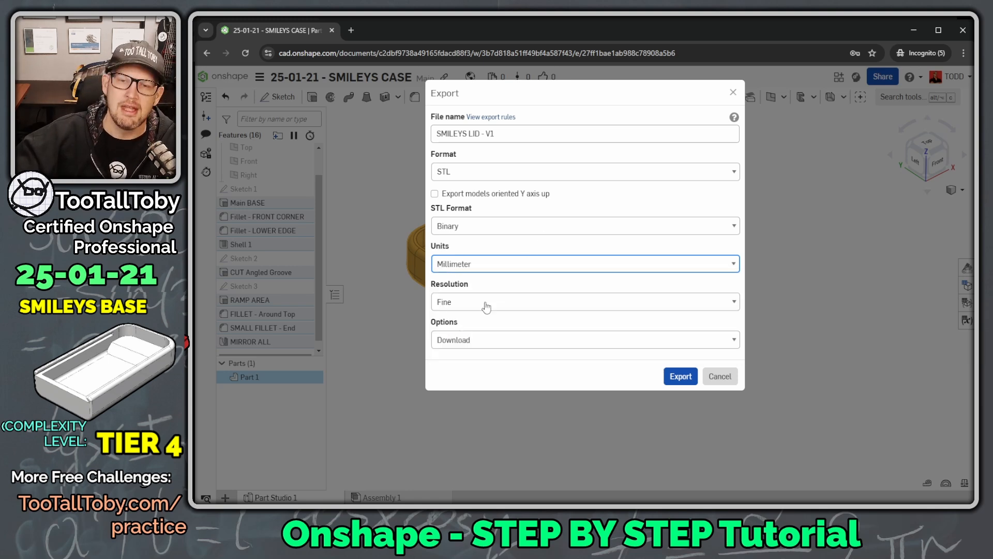
left_click(673, 376)
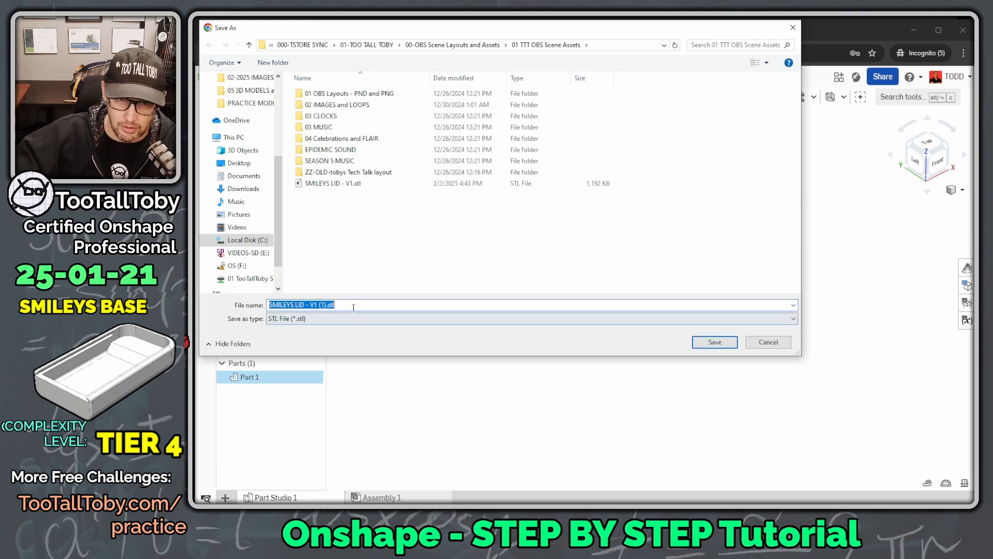
Step: Change the name of the file being saved to SMILEYS BASE - V1 and save the STL
left_click_drag(355, 305, 305, 305)
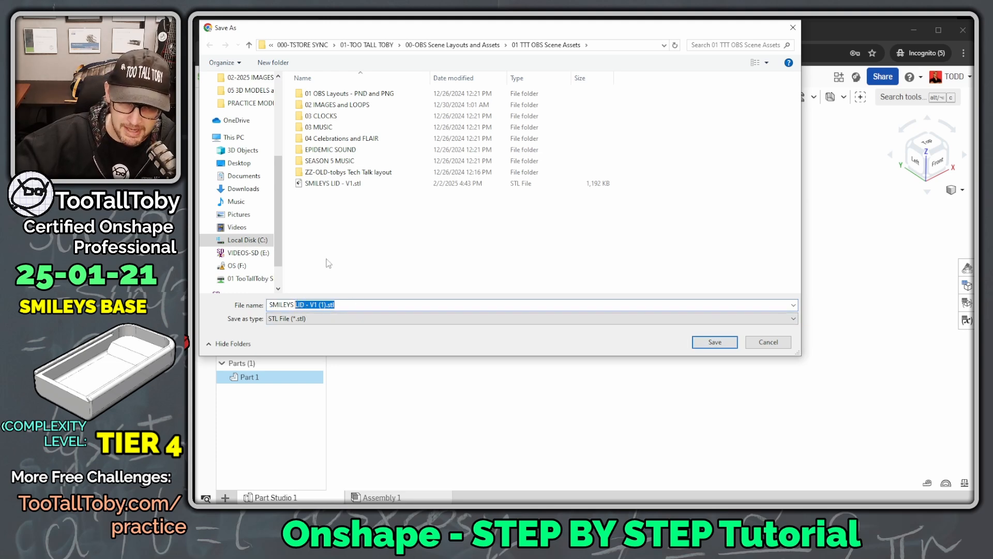
type("BASE")
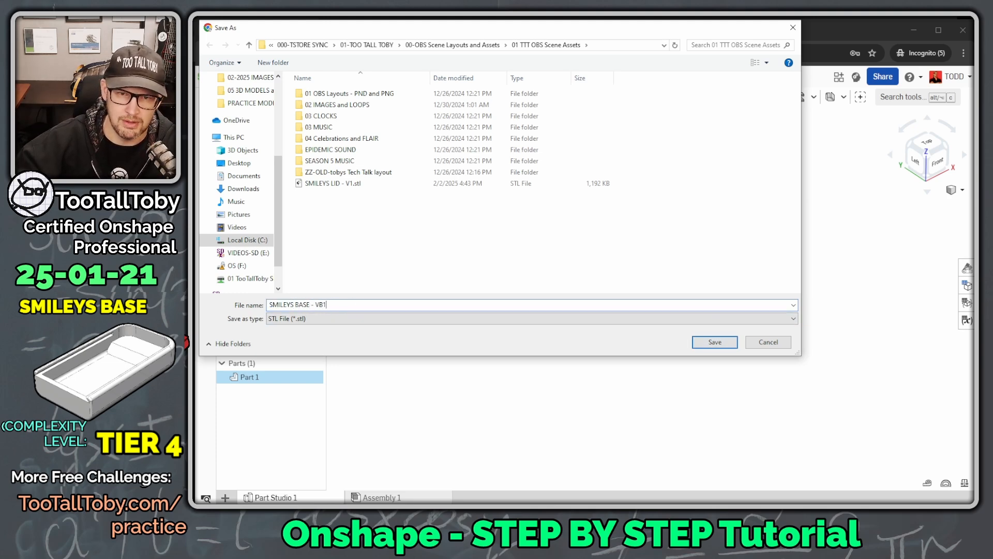
type(" - VB1")
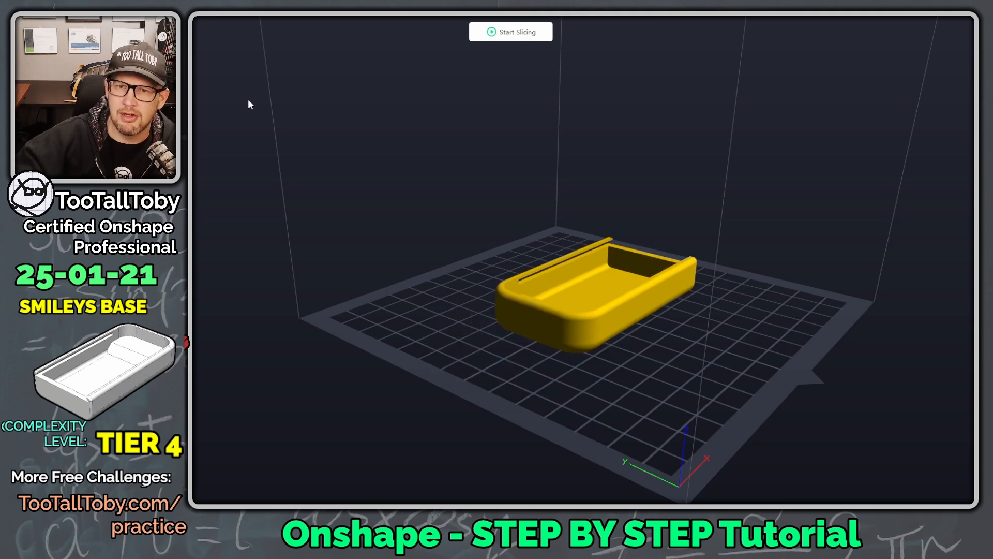
Step: Examine the exported base on the slicer's build plate, including its side groove and inner ramp, from close up and farther away
scroll(608, 345, "down", 2)
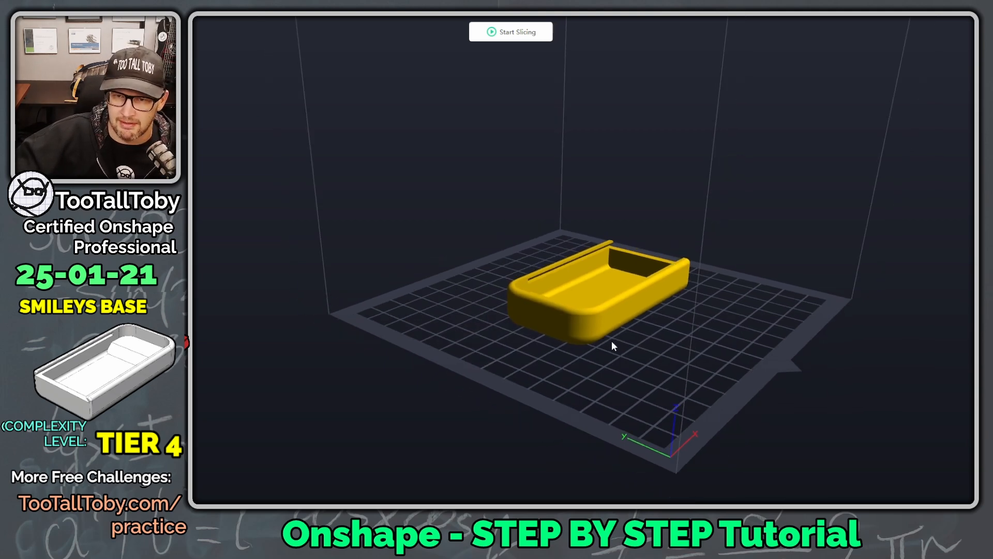
mouse_move(611, 341)
left_mouse_down()
mouse_move(627, 330)
mouse_move(610, 341)
left_mouse_up()
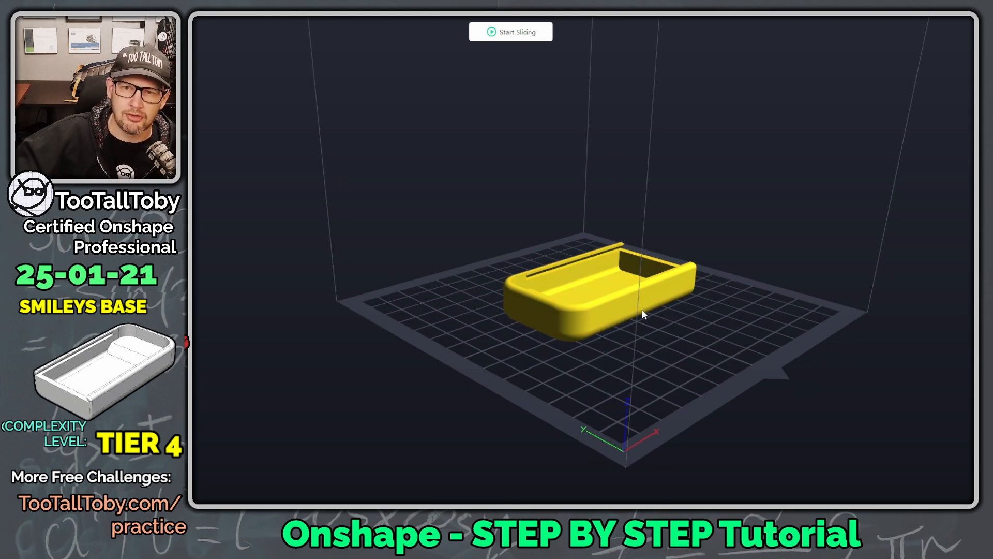
scroll(575, 280, "down", 2)
scroll(576, 282, "up", 10)
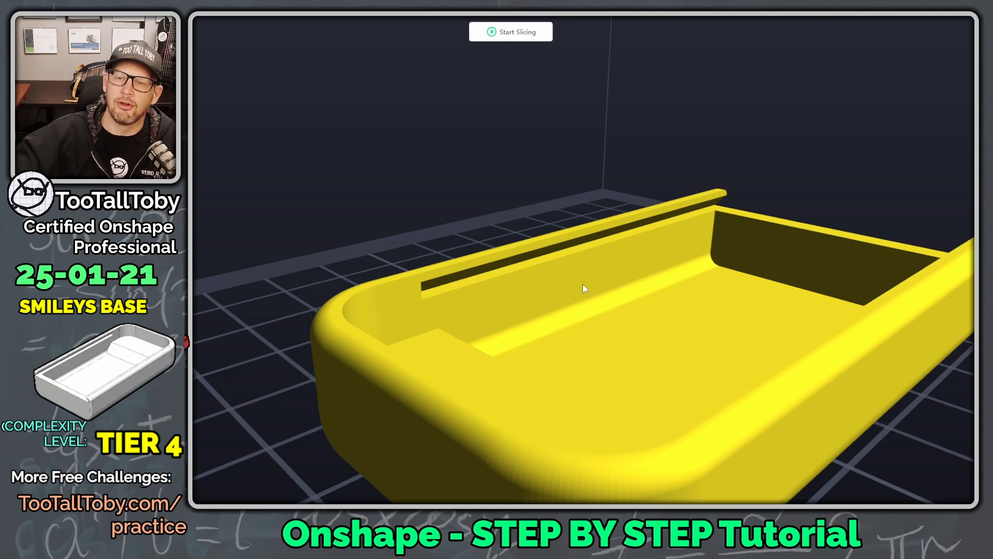
scroll(755, 296, "down", 6)
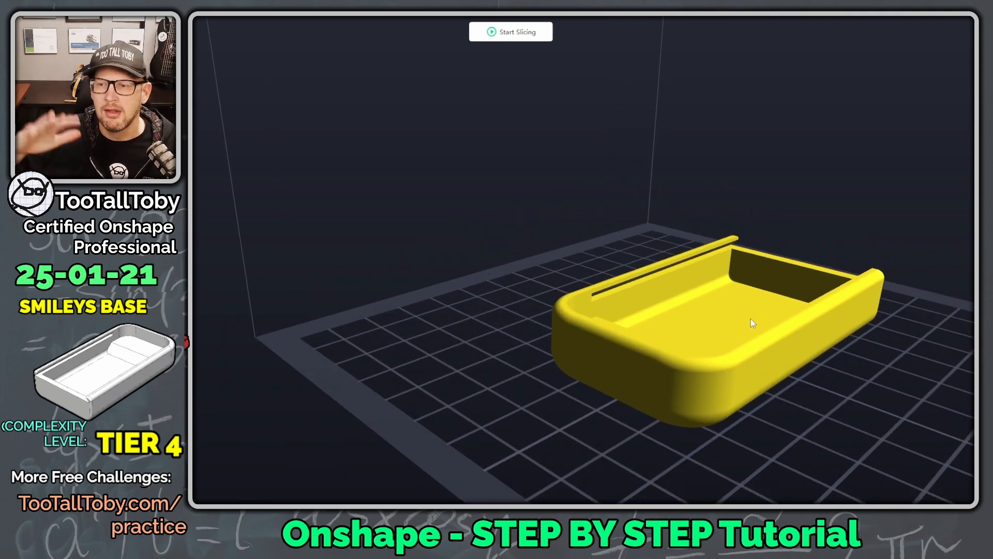
scroll(740, 324, "down", 2)
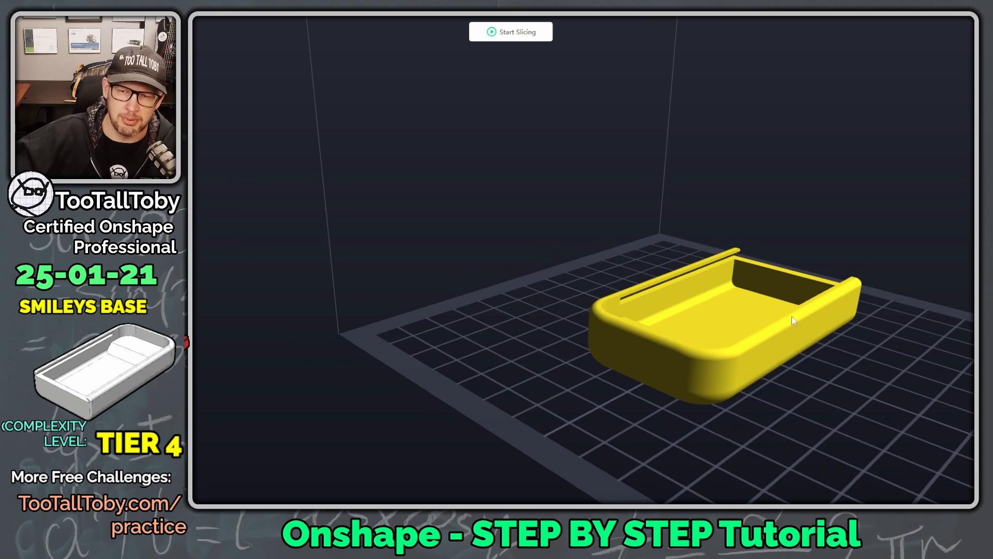
middle_click_drag(791, 317, 644, 337)
scroll(644, 337, "down", 2)
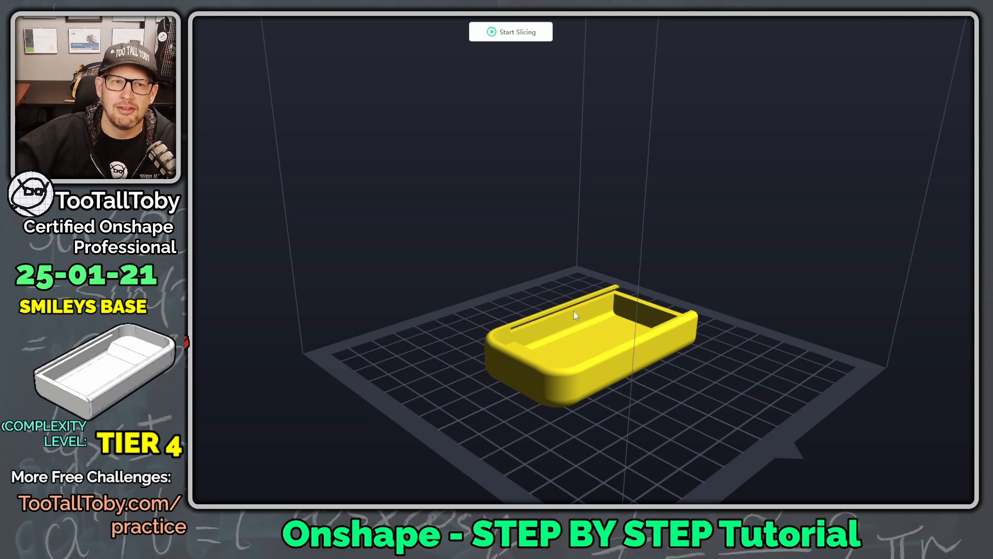
Step: Return to Onshape, clear the part selection, and switch back to the practice model page in the other browser window
key("alt+Tab")
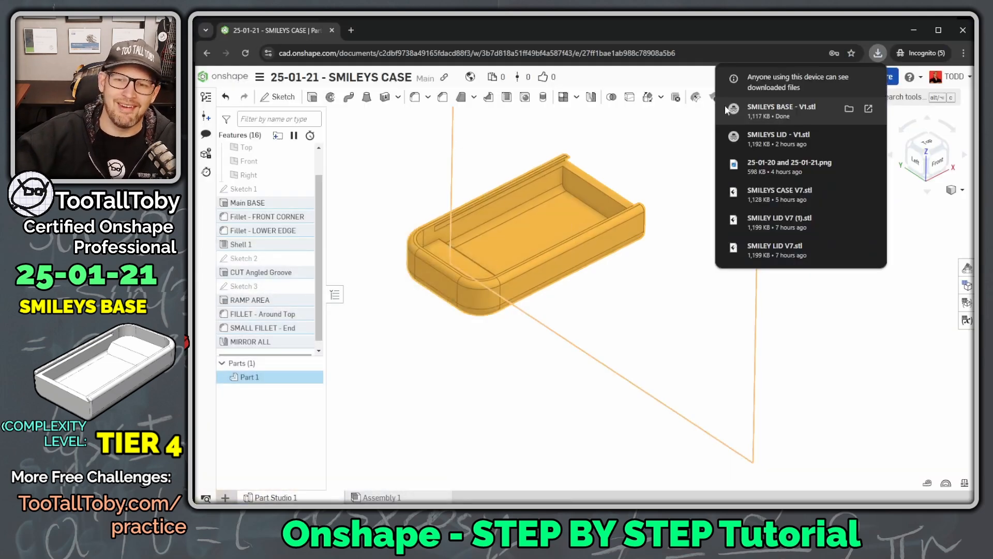
left_click(670, 333)
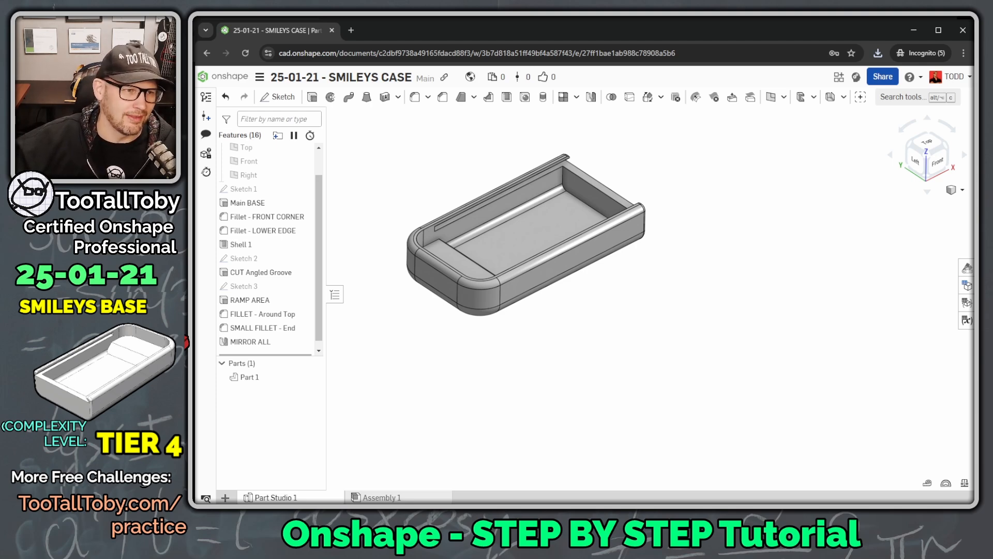
key("alt+Tab")
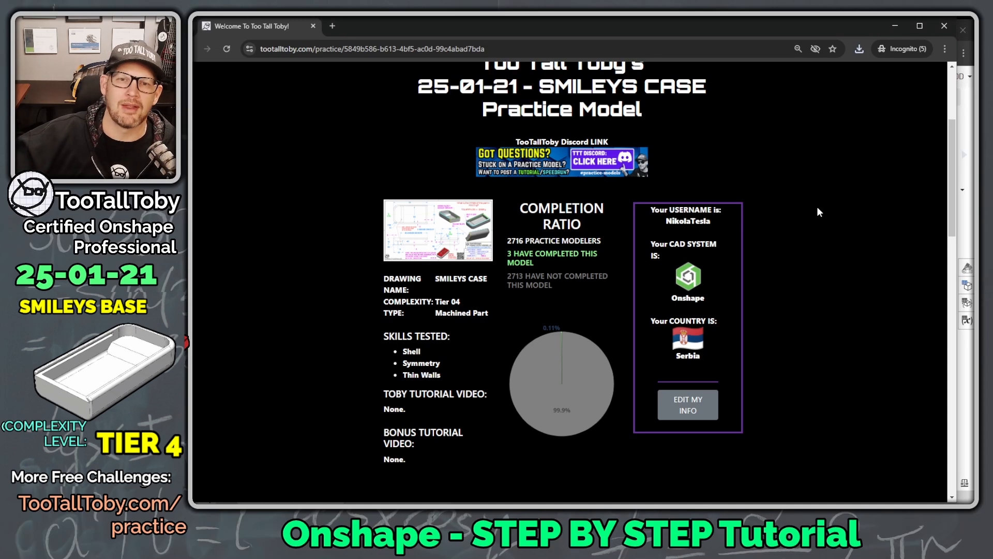